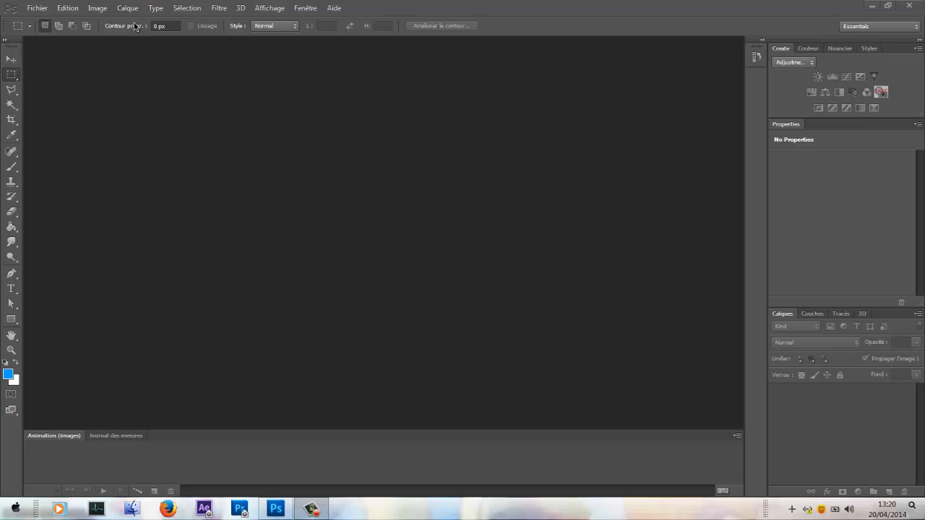
- Create a new 800 × 800 pixel document at 150 pixels/inch with a white background and Couleurs CMJN colour mode
click(32, 6)
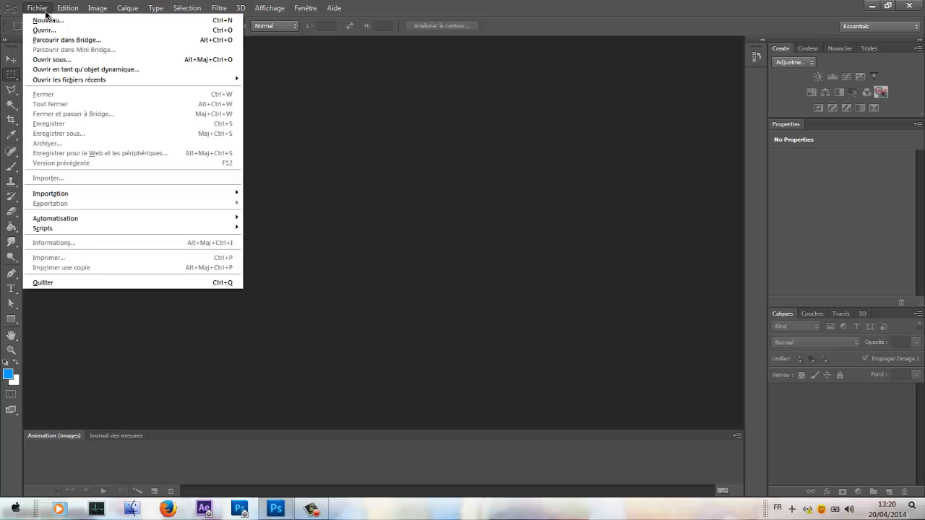
click(51, 22)
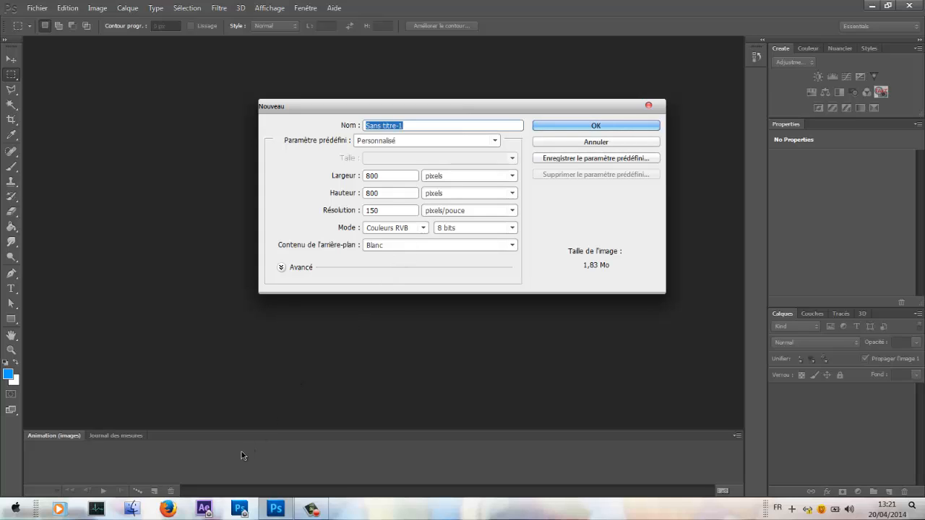
click(414, 229)
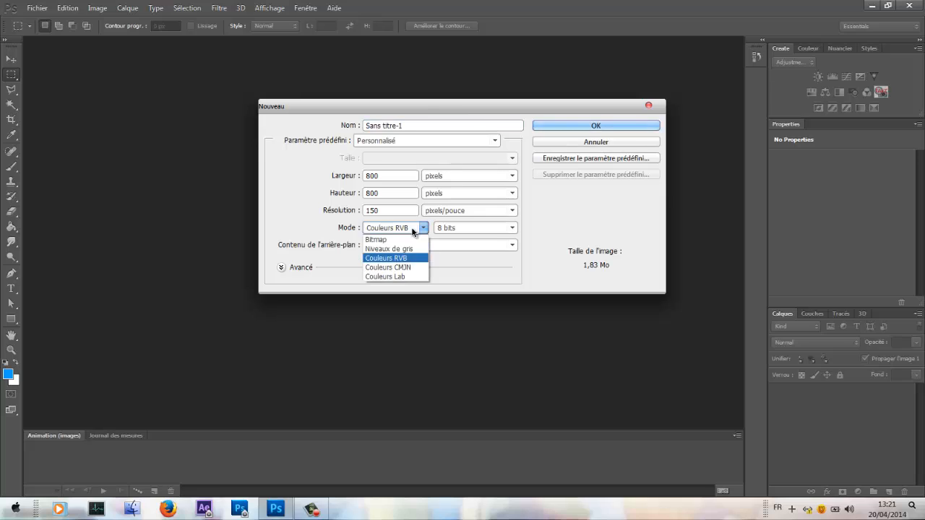
click(418, 270)
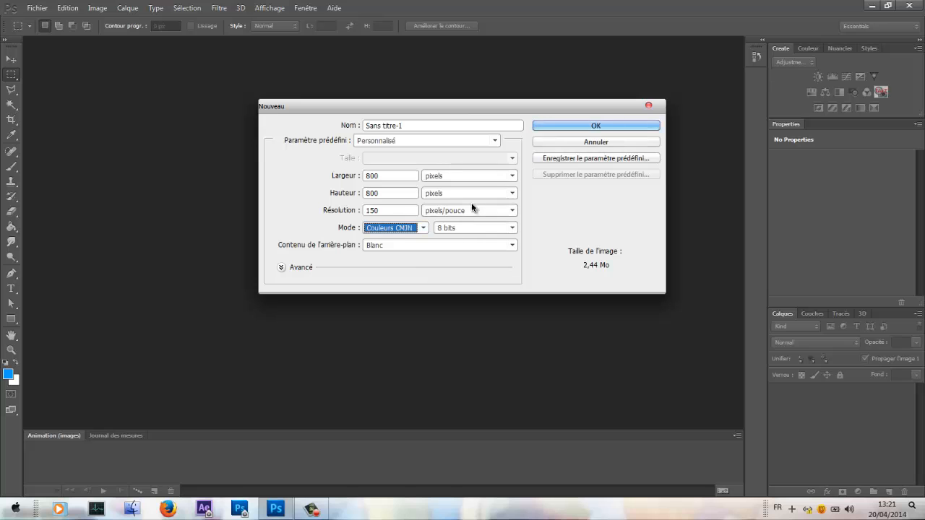
click(584, 127)
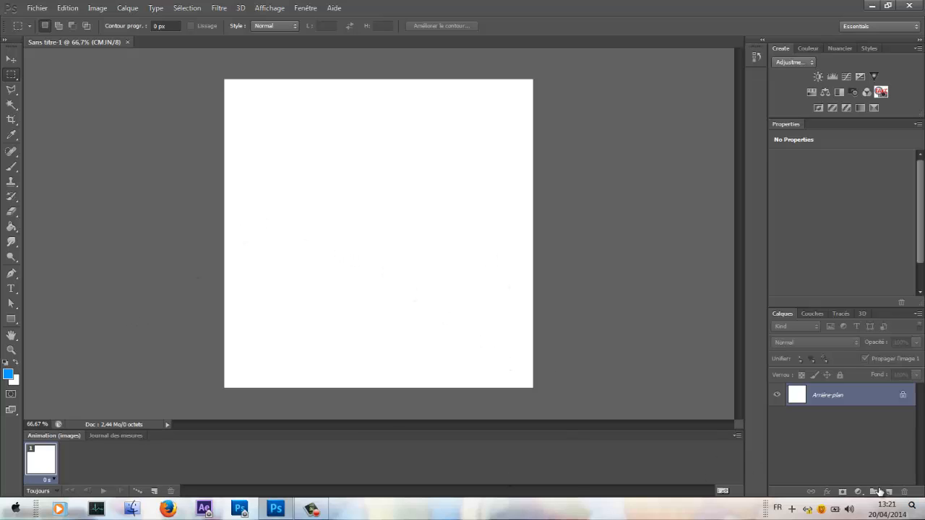
- On a new layer, outline a band along the canvas's bottom edge with the Polygonal Lasso, stepping up diagonally near the left corner
click(889, 492)
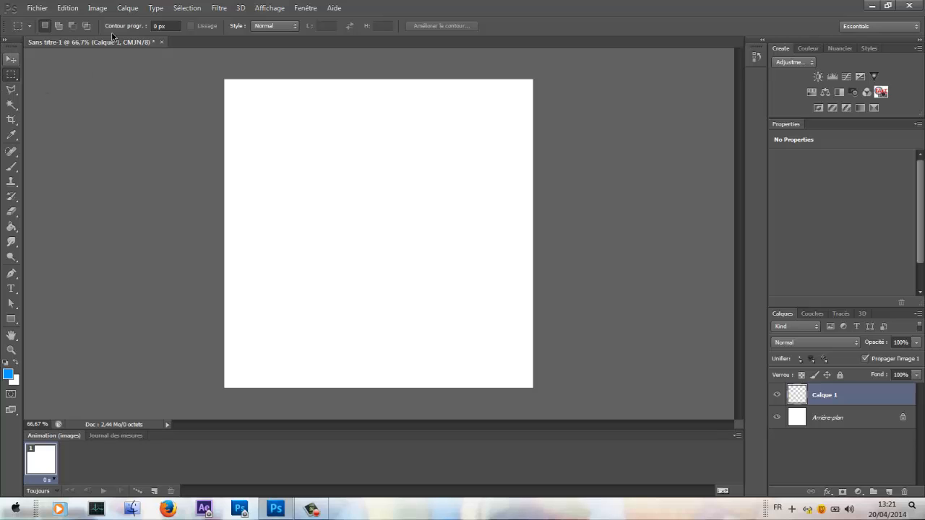
click(12, 91)
click(43, 97)
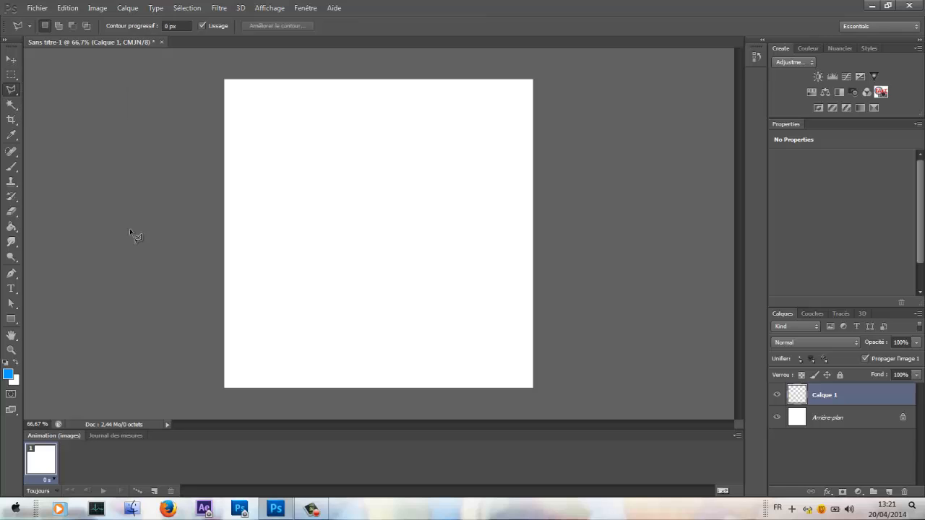
click(173, 347)
click(272, 346)
click(294, 369)
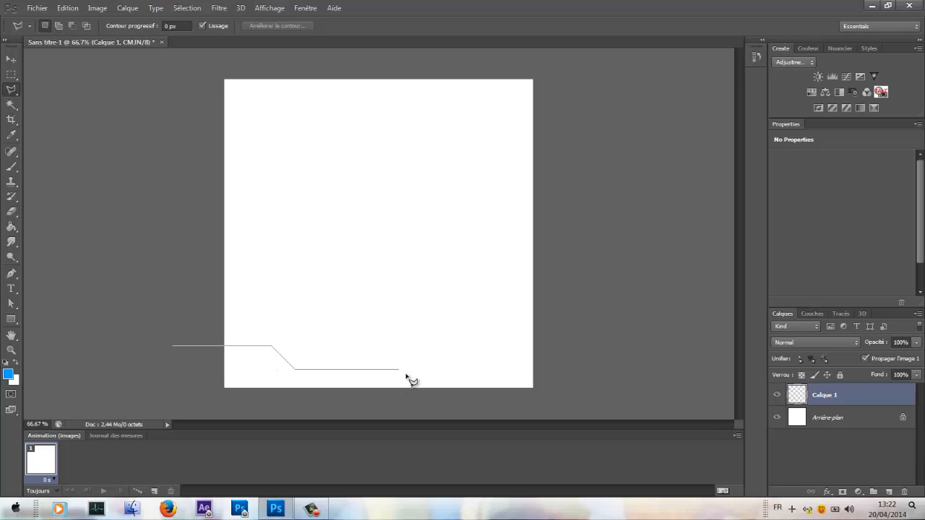
click(551, 369)
click(550, 405)
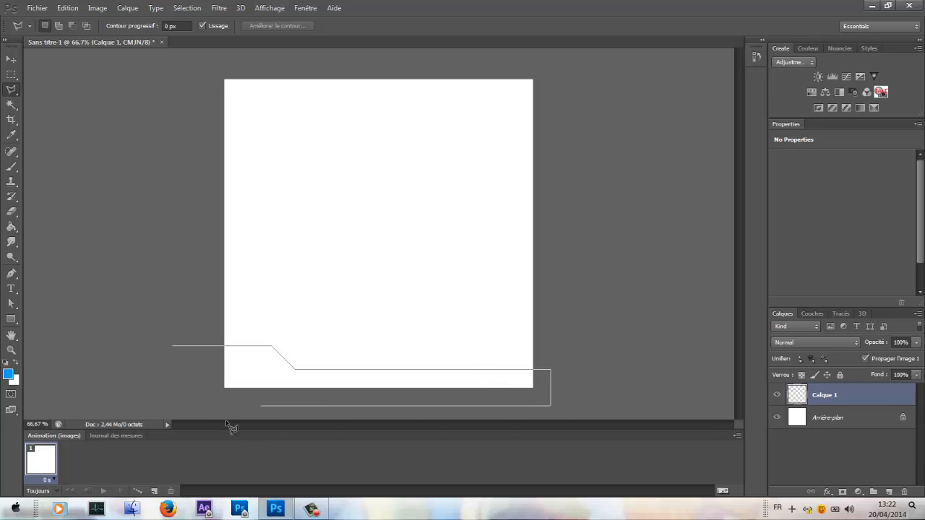
click(180, 405)
key(Escape)
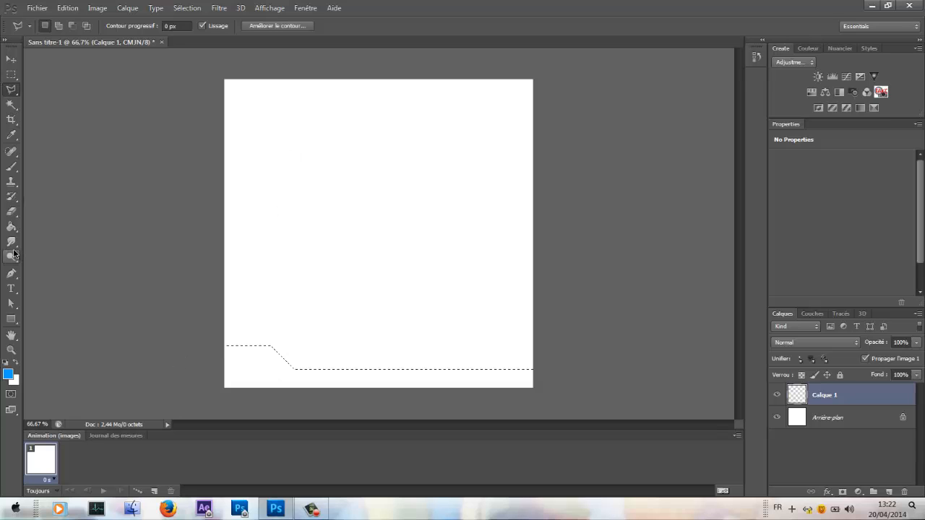
- Fill the stepped band selection with the blue foreground colour, and deselect it
click(16, 228)
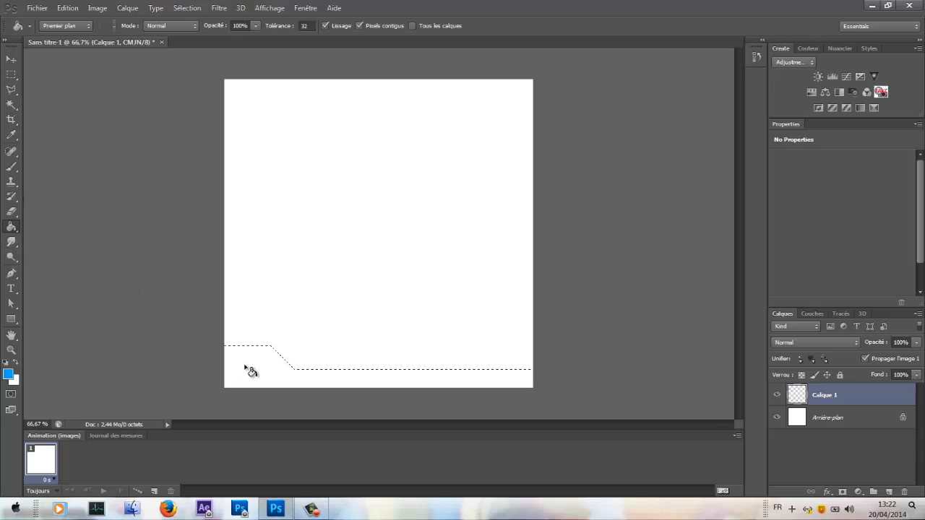
click(246, 367)
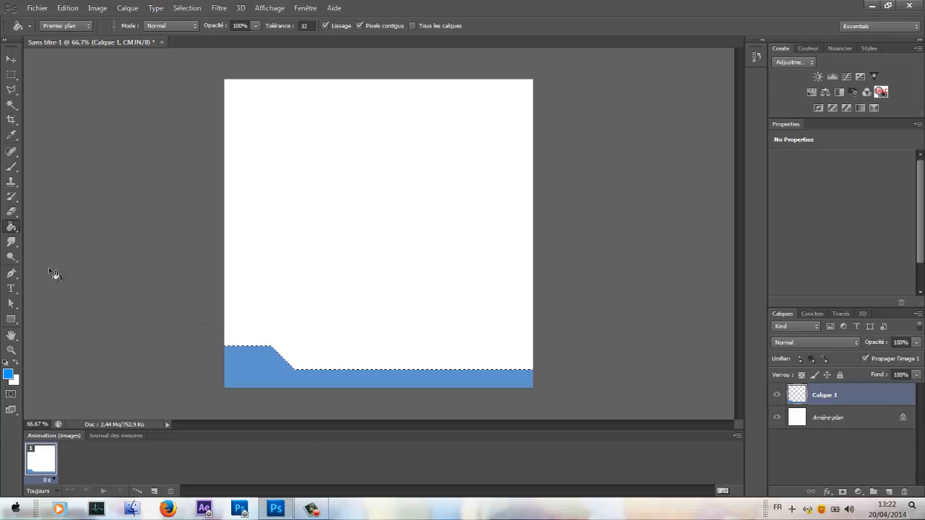
click(12, 75)
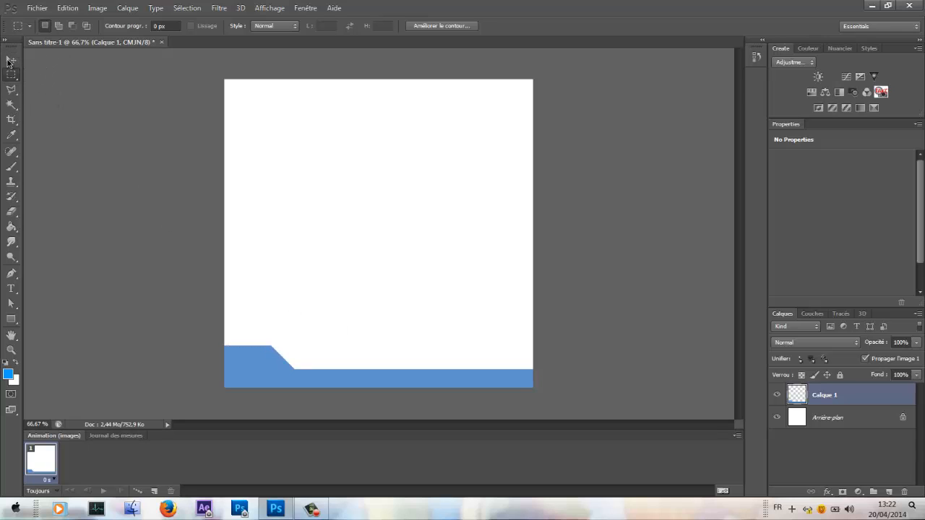
- Duplicate the blue band layer, flip the copy vertically and move it up into the canvas's upper half
click(11, 59)
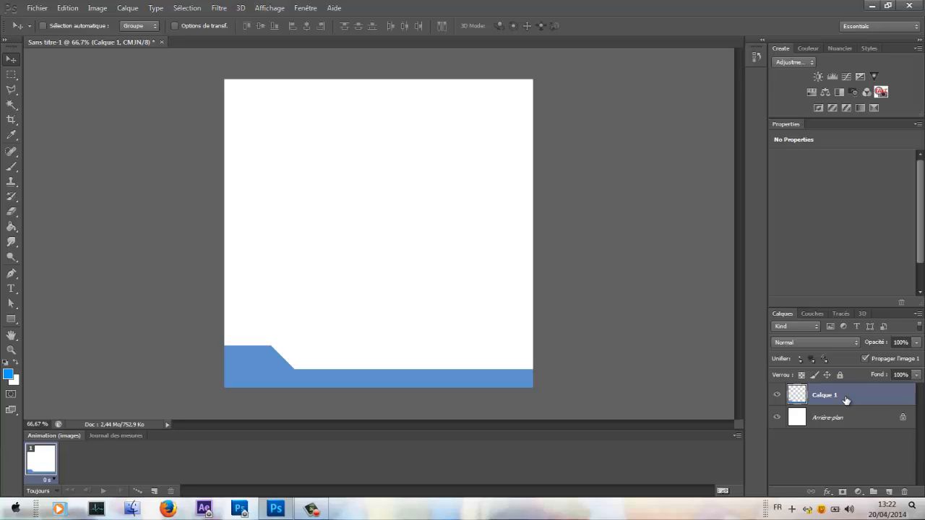
key(ctrl+j)
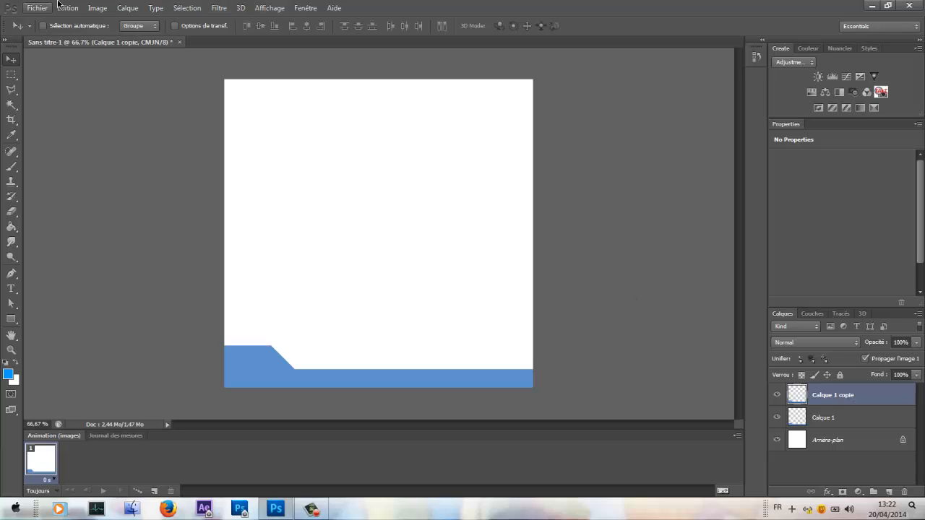
click(64, 5)
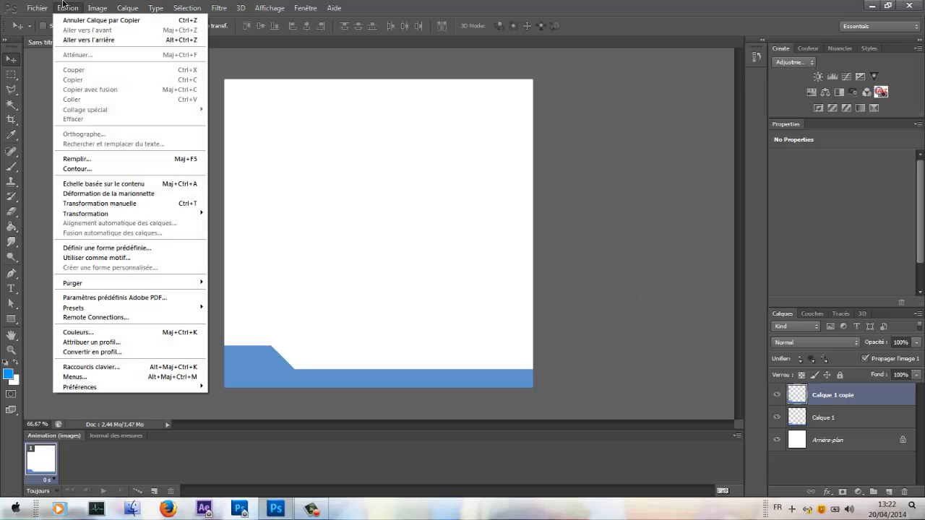
mouse_move(174, 214)
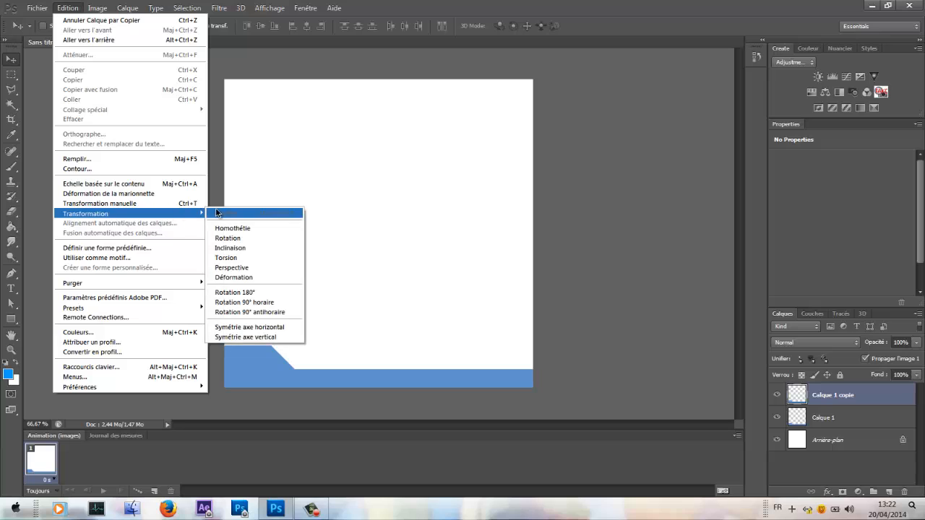
click(286, 329)
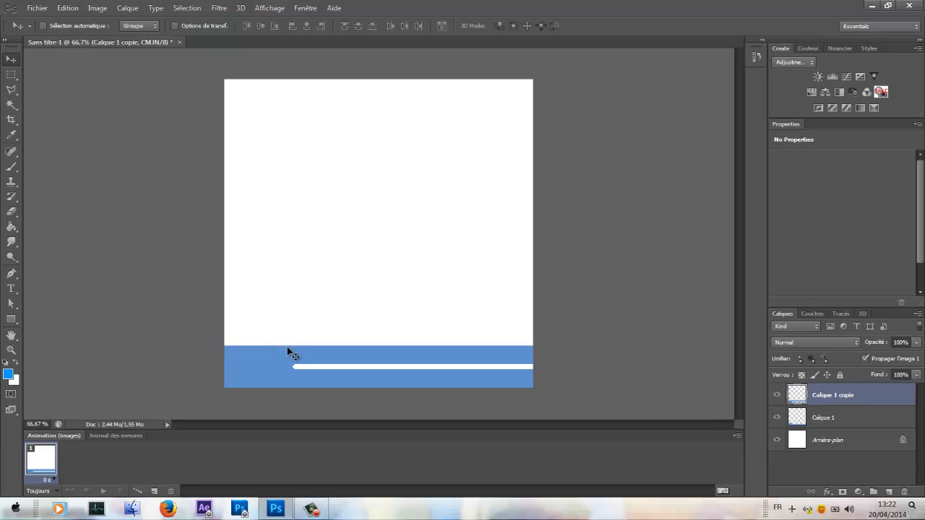
drag(286, 352, 281, 182)
- Flip the copied band horizontally and align it flush with the canvas's top edge and right corner
click(66, 8)
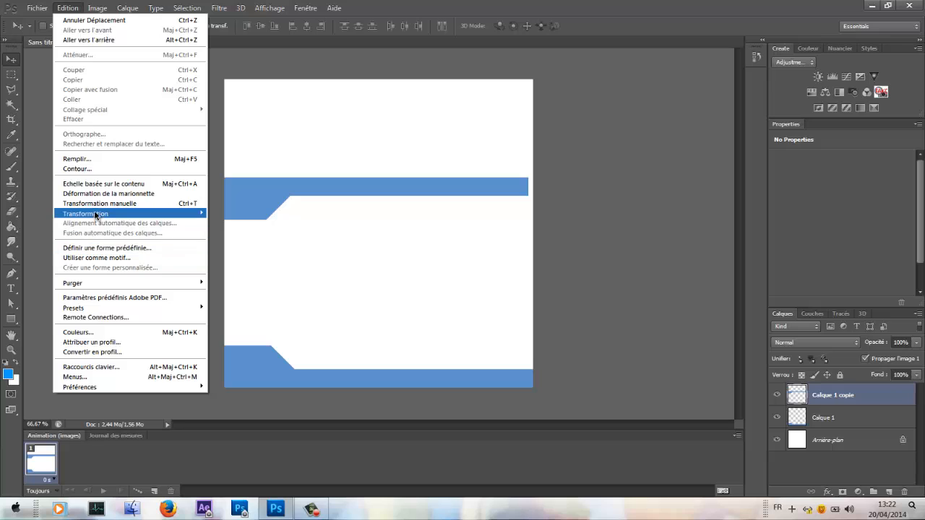
mouse_move(200, 214)
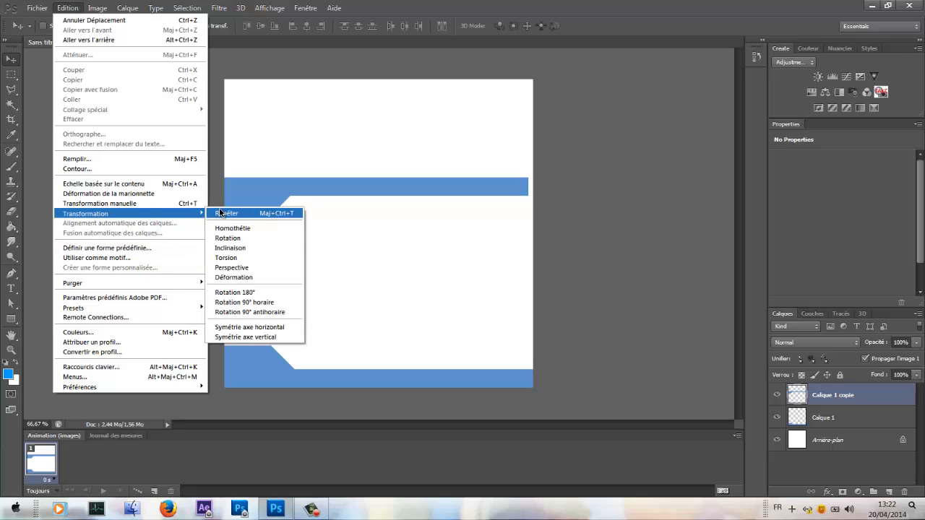
click(268, 328)
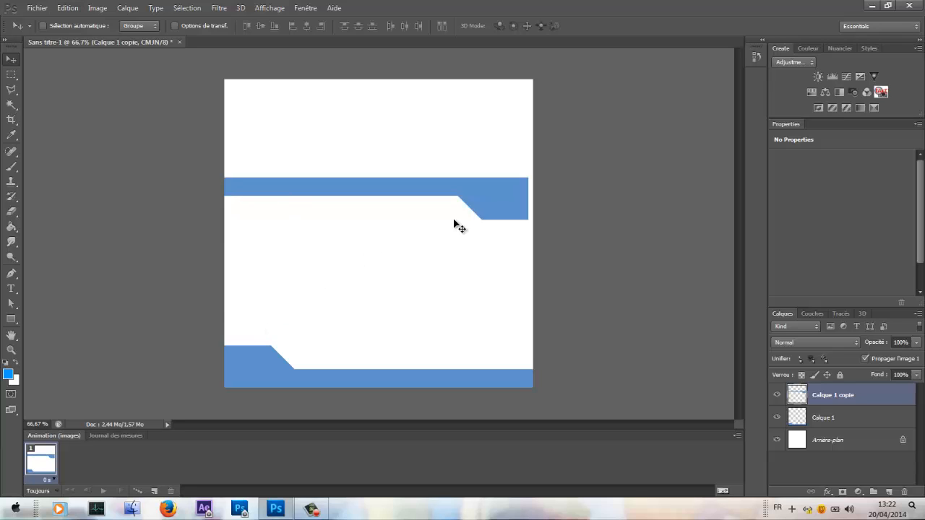
drag(509, 203, 508, 110)
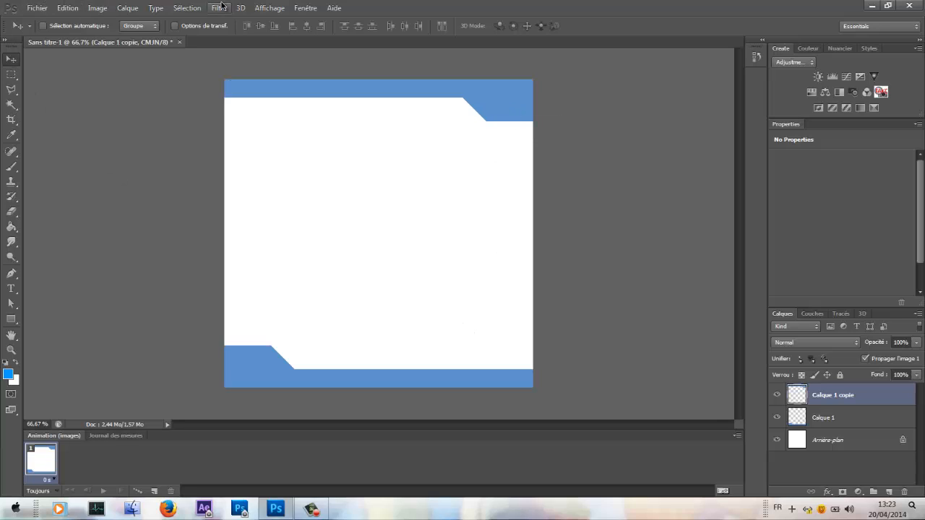
- Duplicate the top band, rotate the copy 90° clockwise and place it flush along the canvas's right edge
key(ctrl+j)
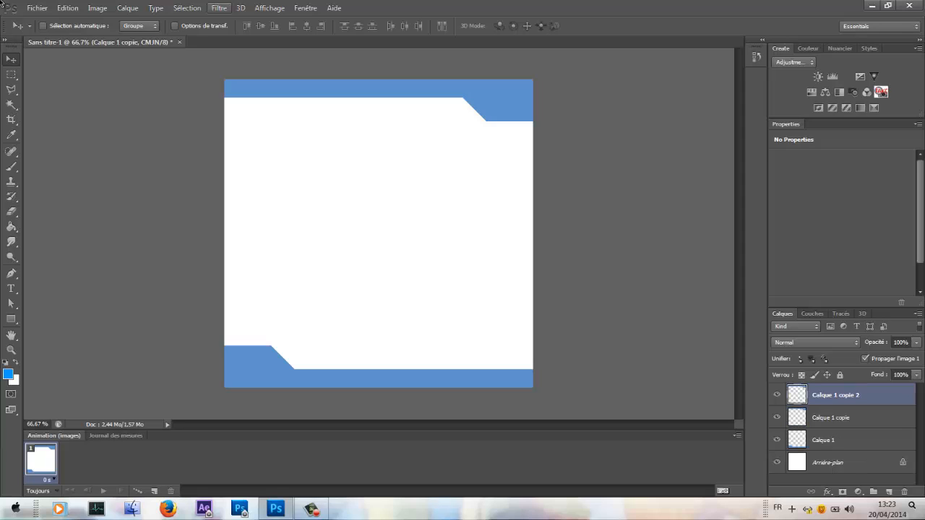
click(68, 9)
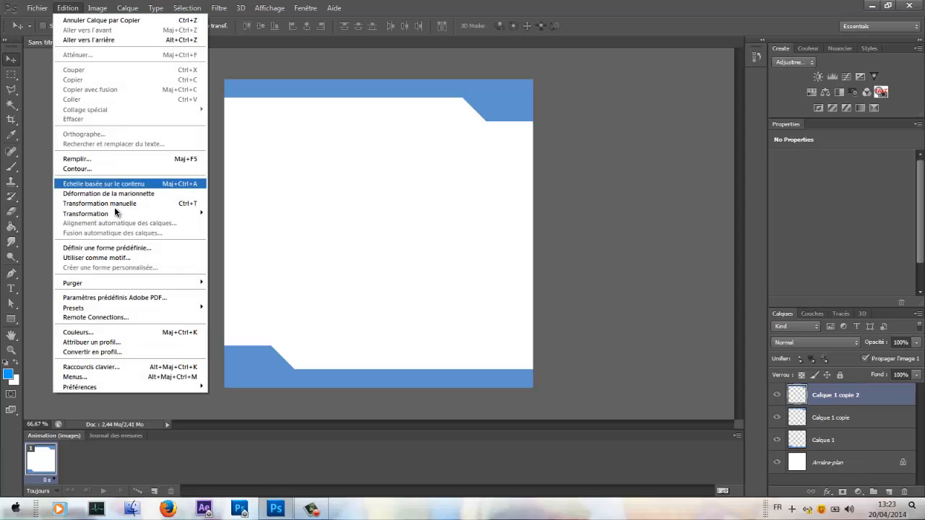
mouse_move(157, 215)
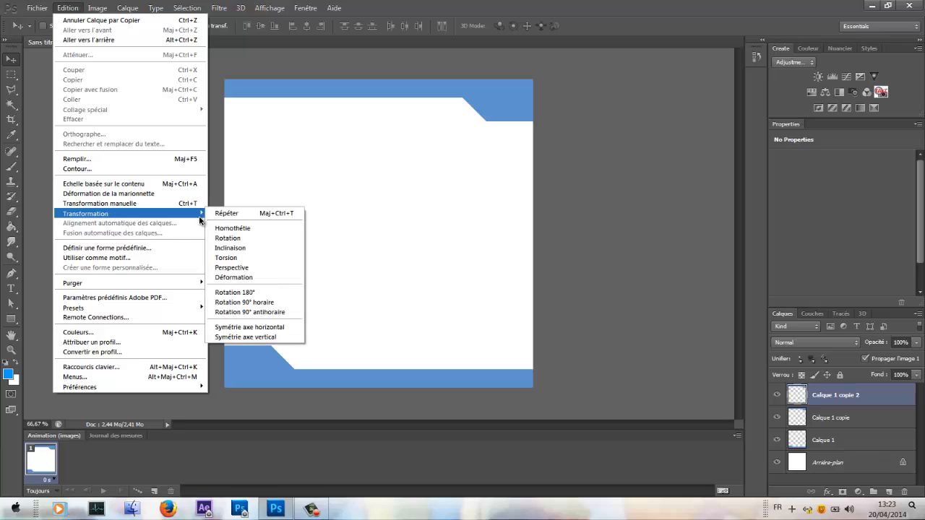
click(267, 303)
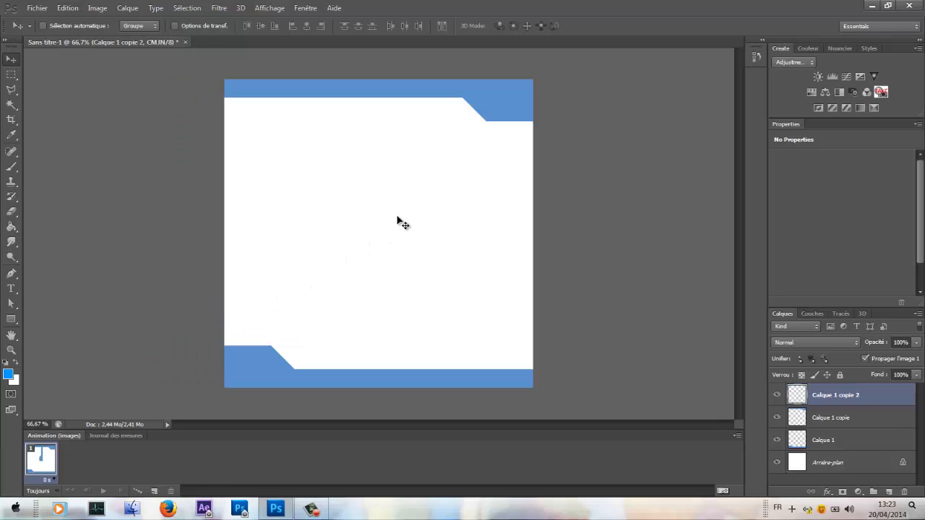
drag(411, 239, 519, 356)
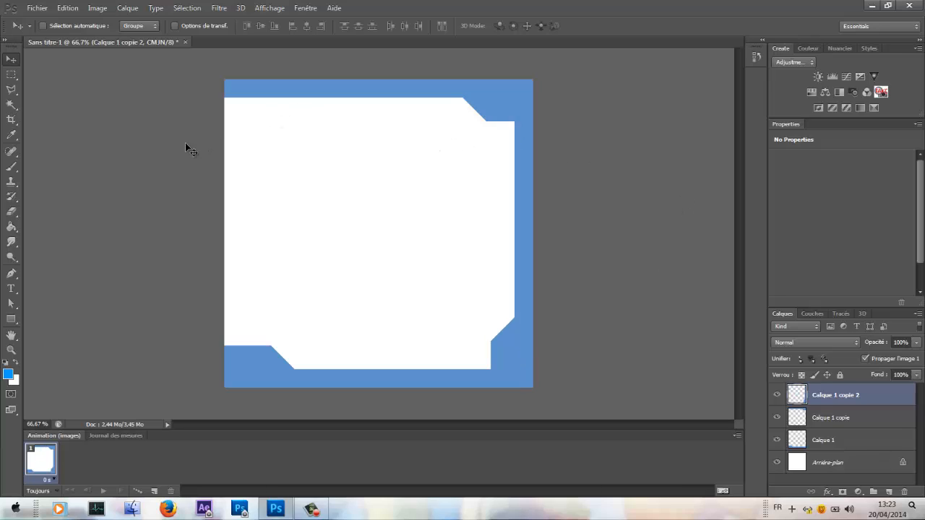
- Duplicate the right band, flip the copy horizontally and move it toward the canvas's left side
key(ctrl+j)
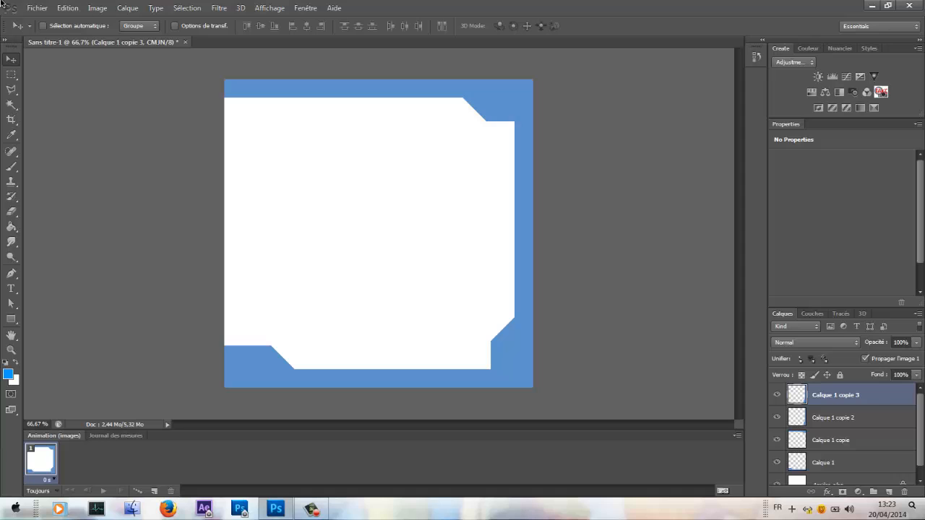
click(67, 8)
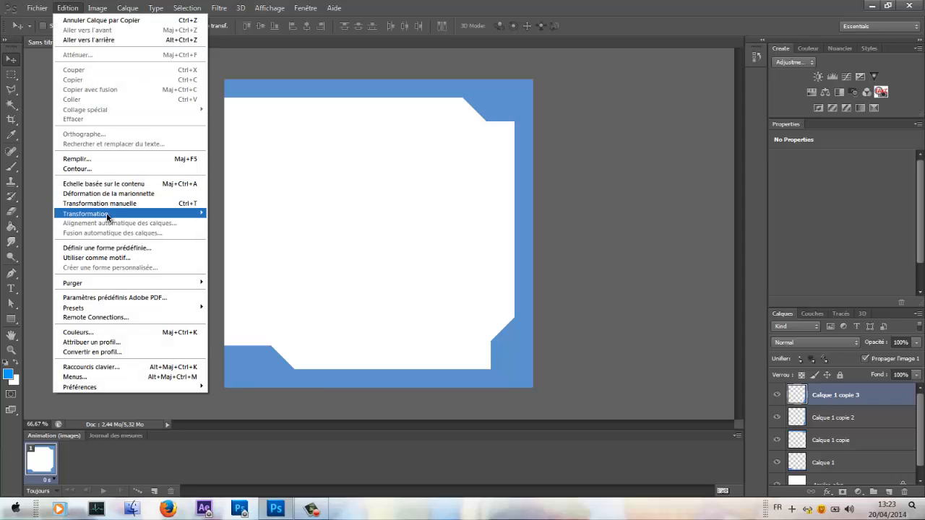
mouse_move(120, 214)
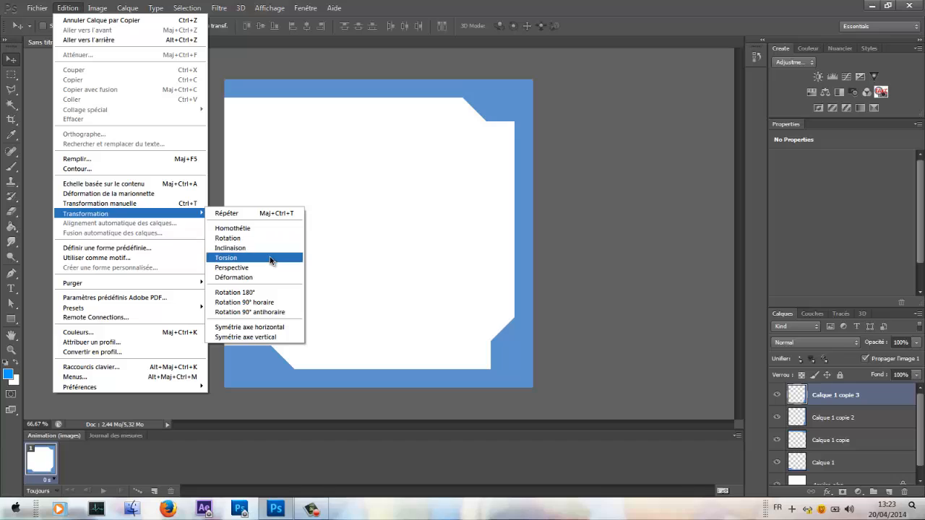
click(289, 327)
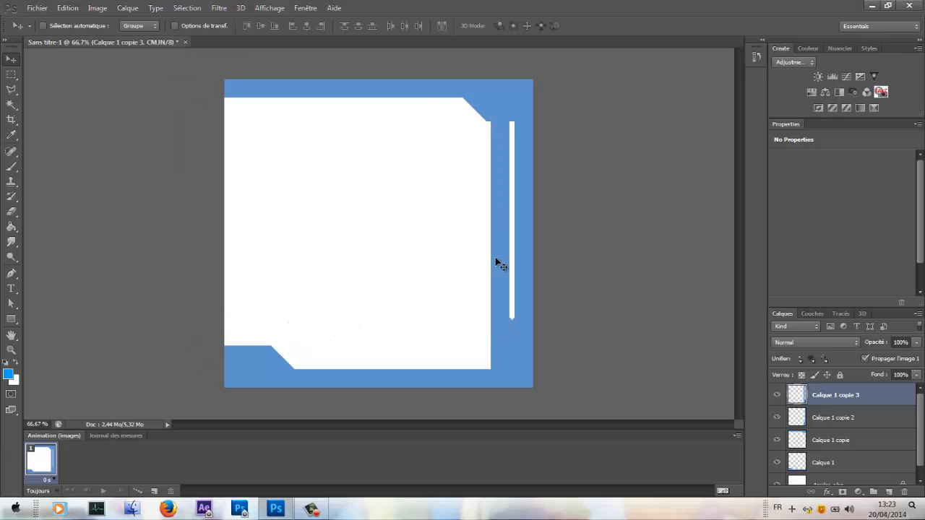
drag(366, 252, 273, 243)
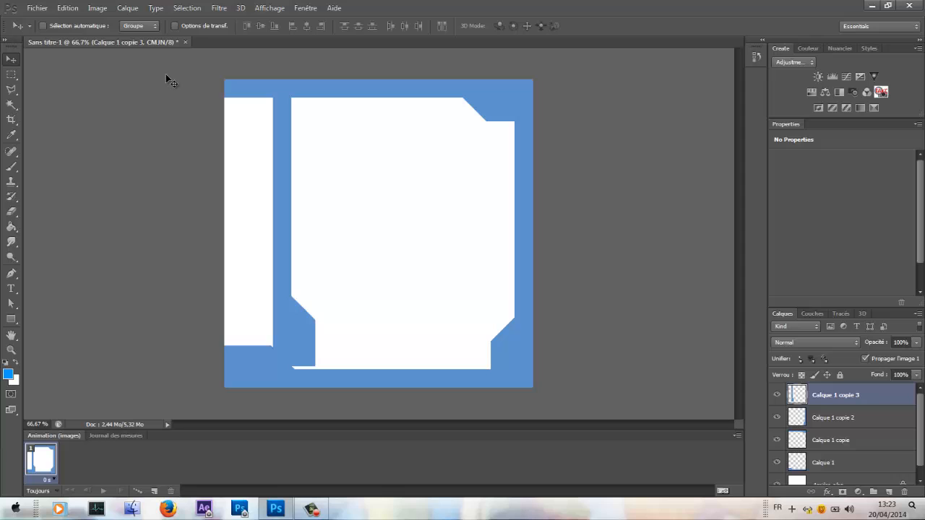
- Flip the left band copy vertically and place it flush along the canvas's left edge
click(67, 8)
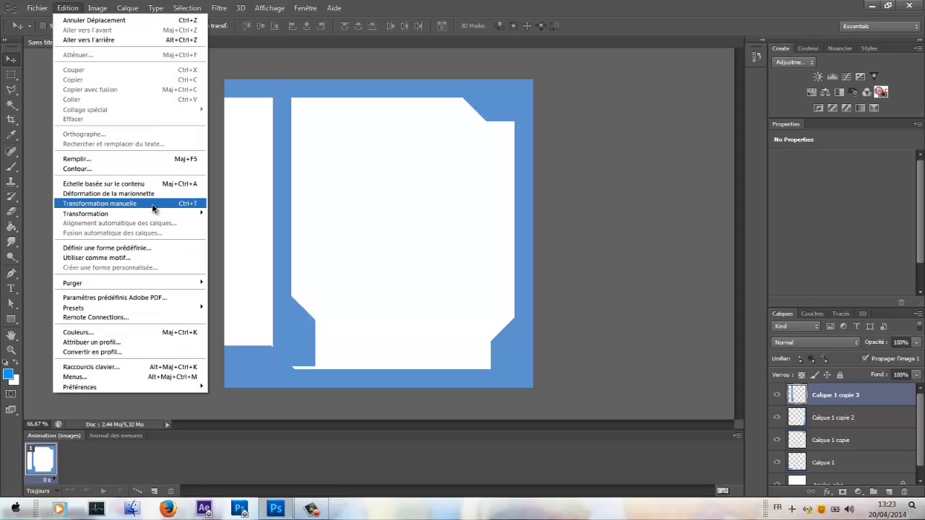
mouse_move(177, 214)
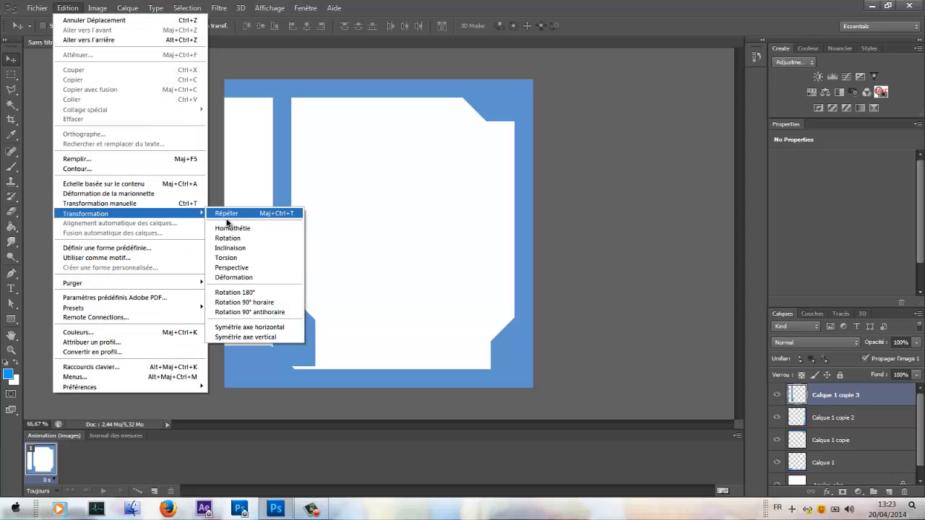
click(255, 337)
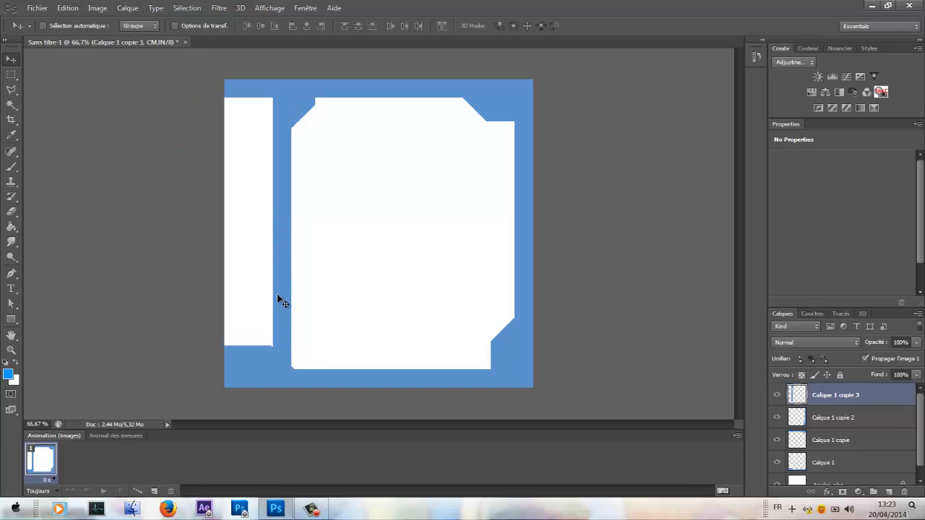
drag(280, 106, 233, 128)
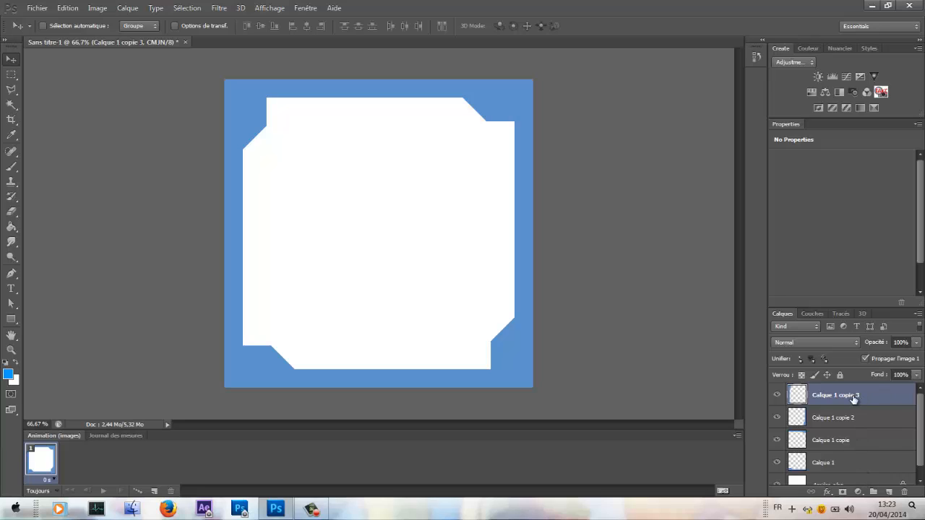
- Merge the four blue band layers, from Calque 1 copie 3 down to Calque 1, into one frame layer
scroll(924, 433, down, 1)
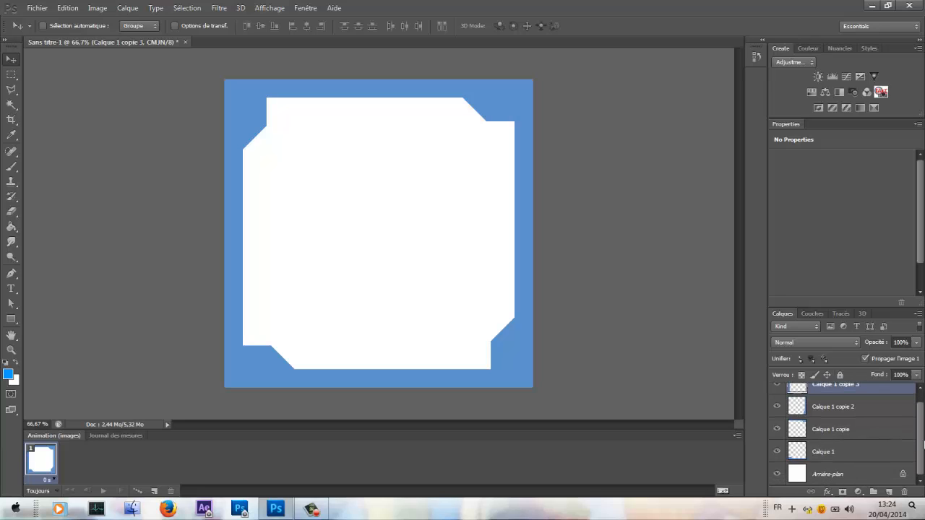
shift+click(860, 449)
right_click(860, 444)
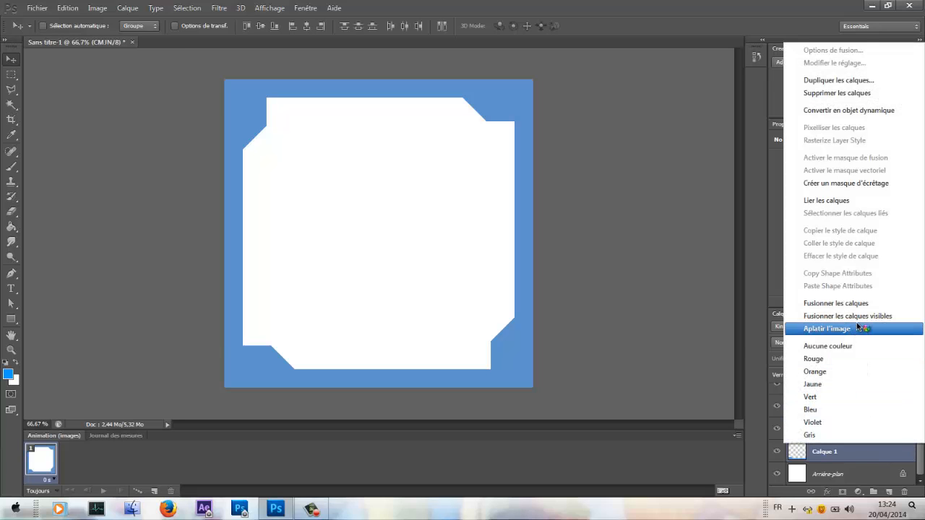
click(871, 304)
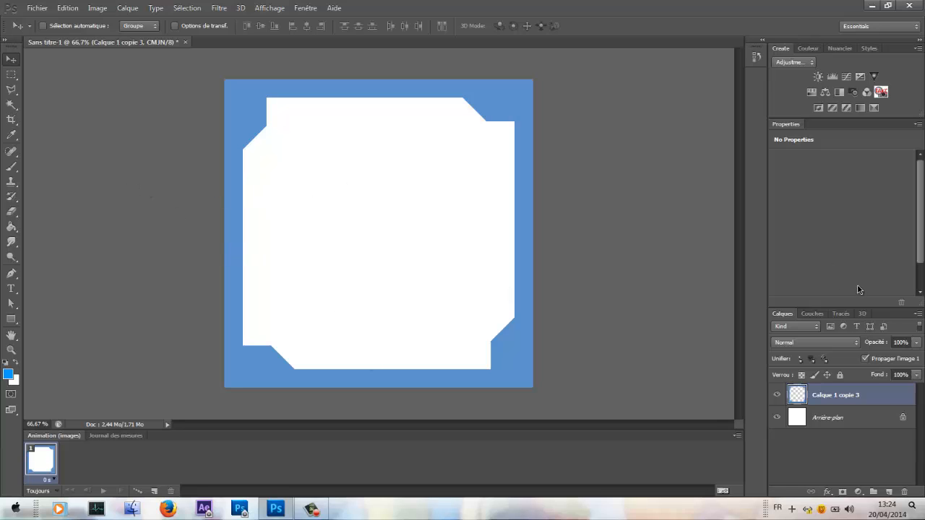
- Add an inner shadow to the merged frame layer with a distance of 0 px and a size of 40 px
double_click(878, 403)
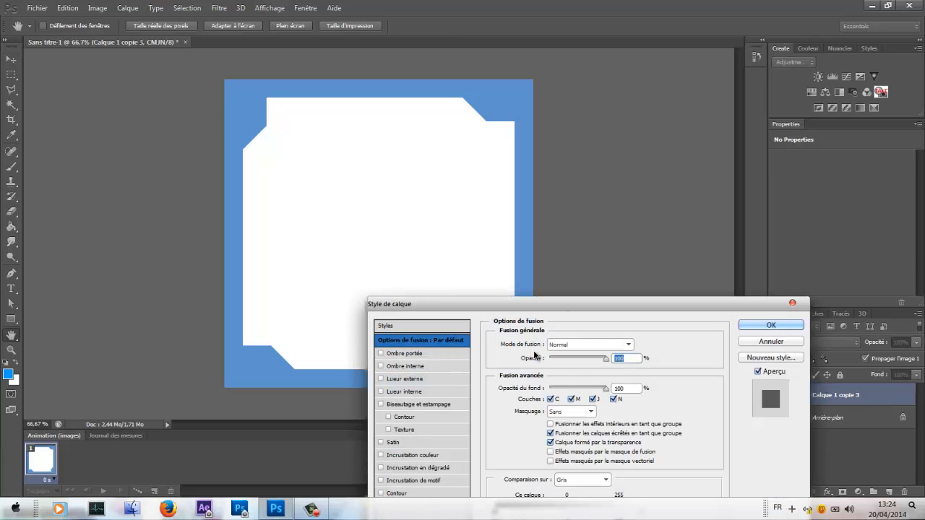
drag(536, 297, 620, 106)
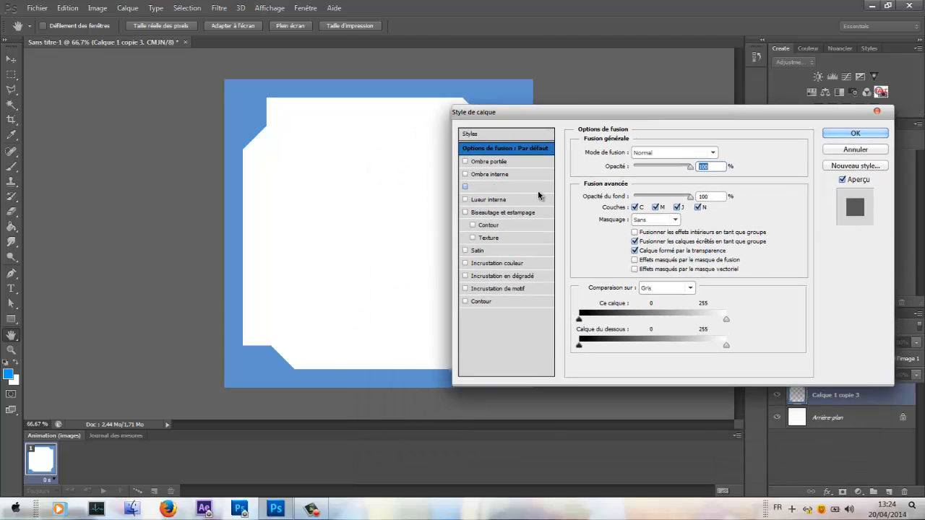
click(466, 174)
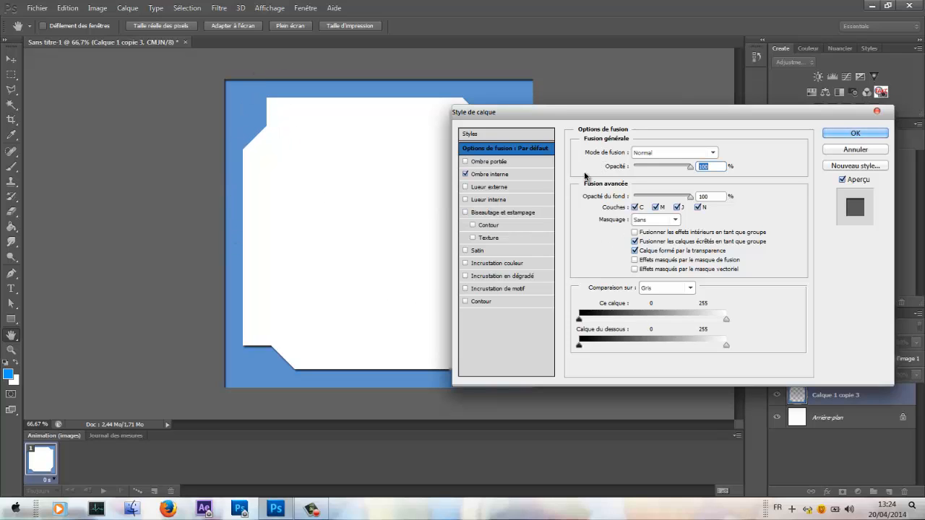
click(496, 176)
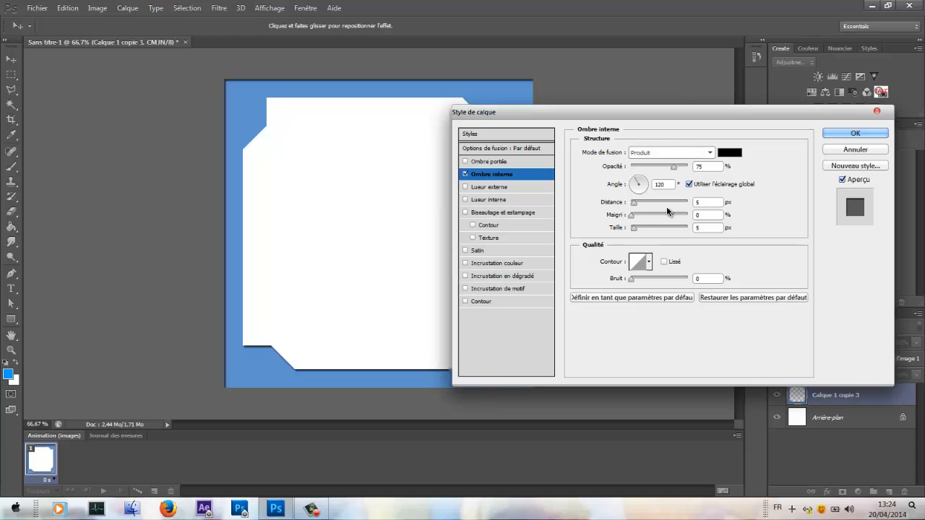
drag(635, 208, 643, 233)
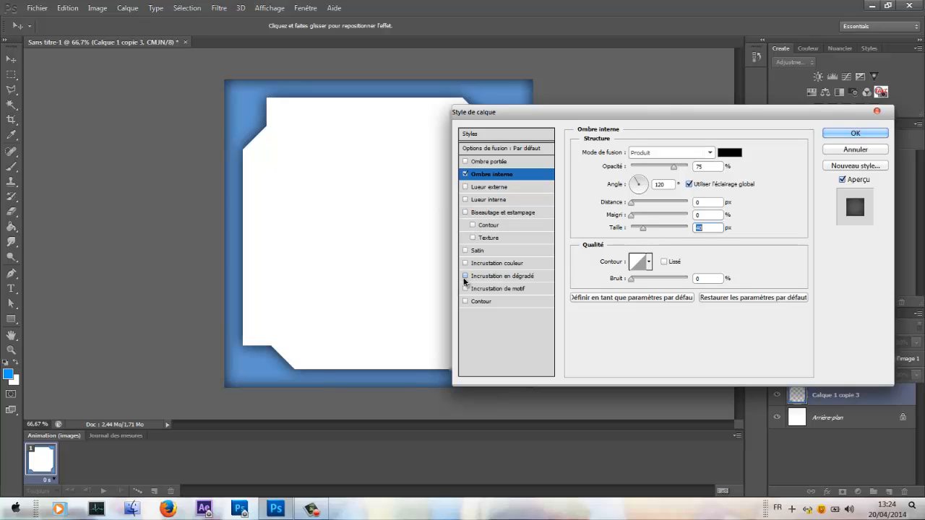
- Try a gradient overlay with the Radial style on the frame layer
click(465, 277)
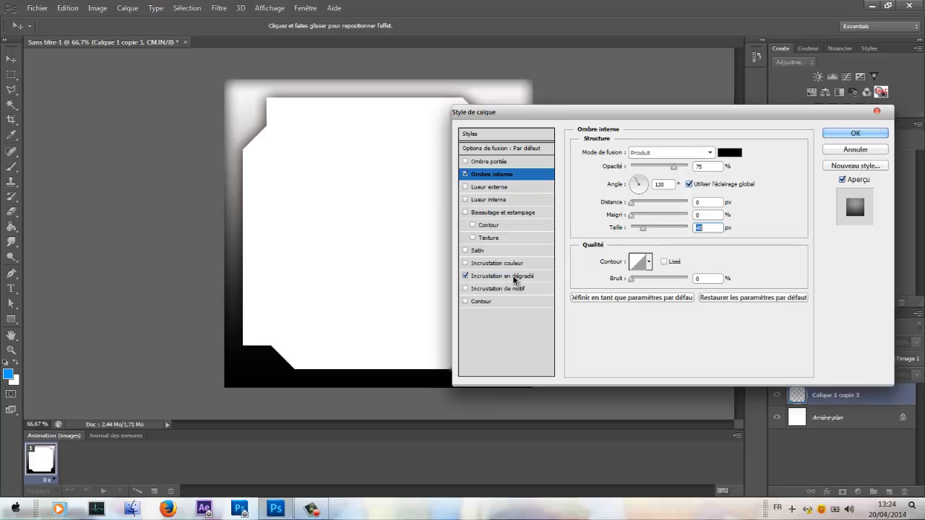
click(514, 278)
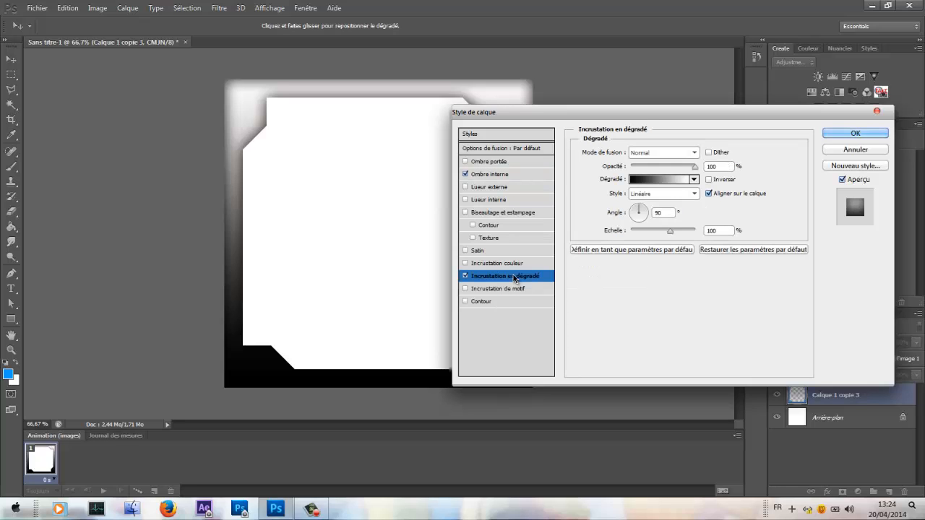
click(672, 192)
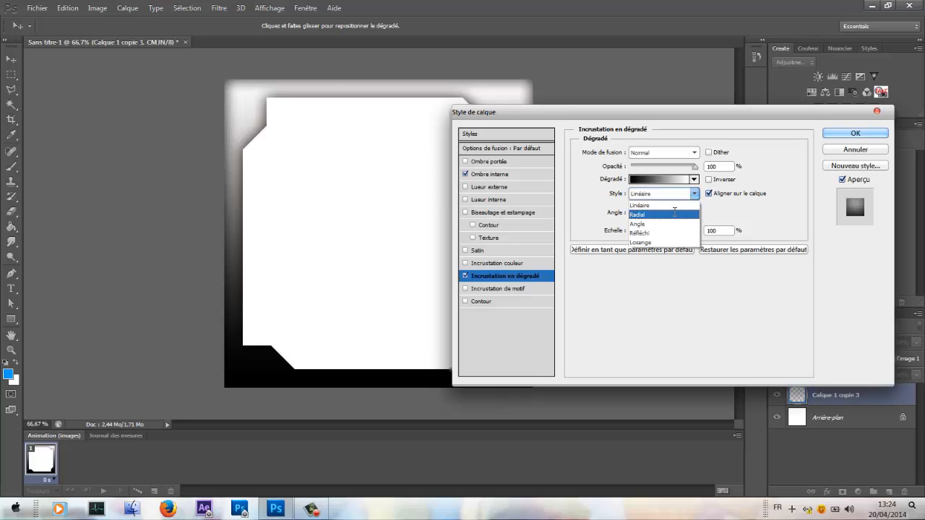
click(674, 214)
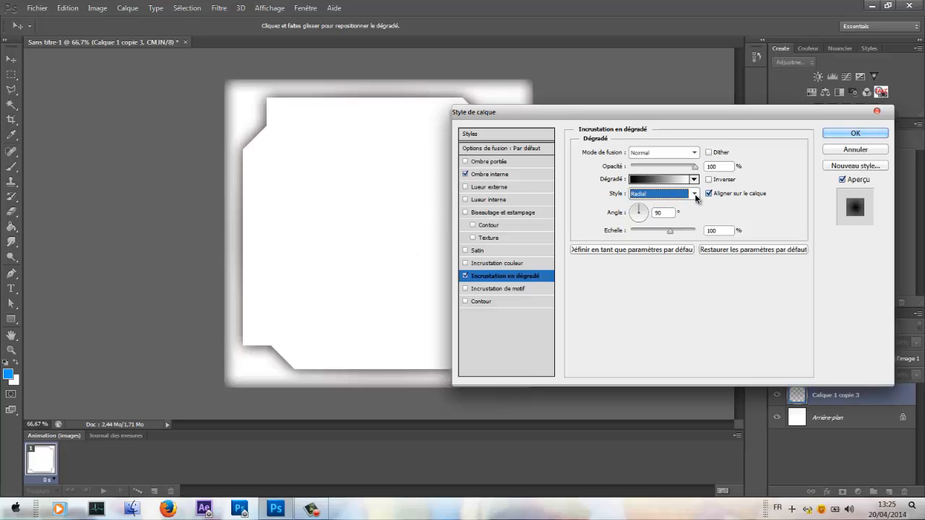
- Try the Premier plan -> arrière-plan preset for the gradient overlay at a scale of 150 %
click(672, 180)
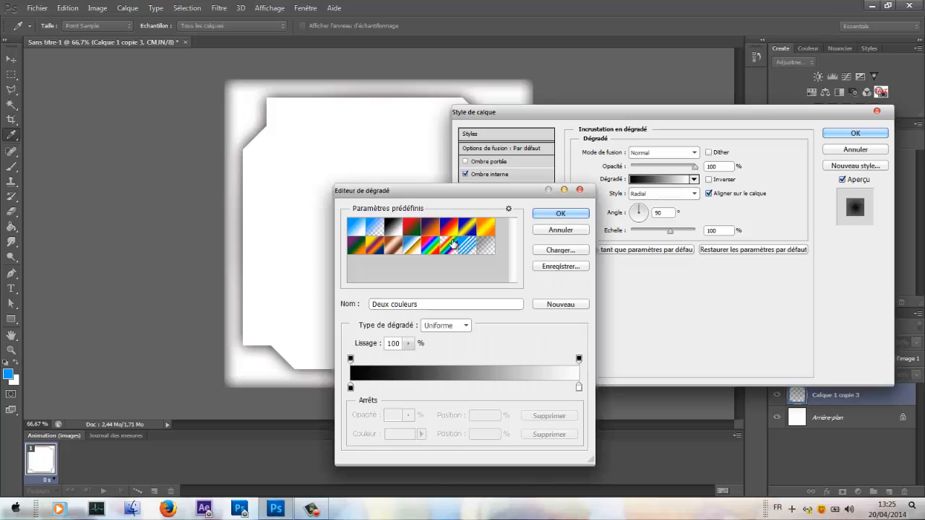
click(356, 228)
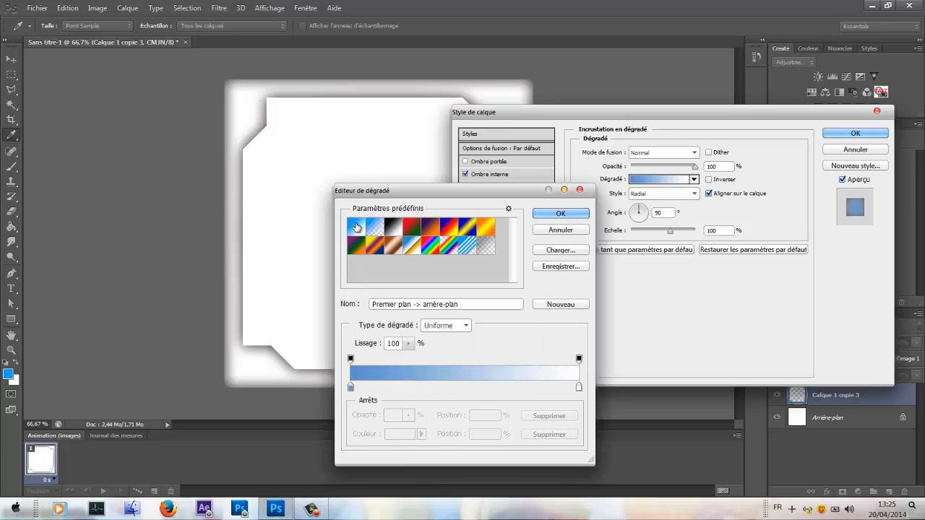
double_click(355, 227)
click(583, 173)
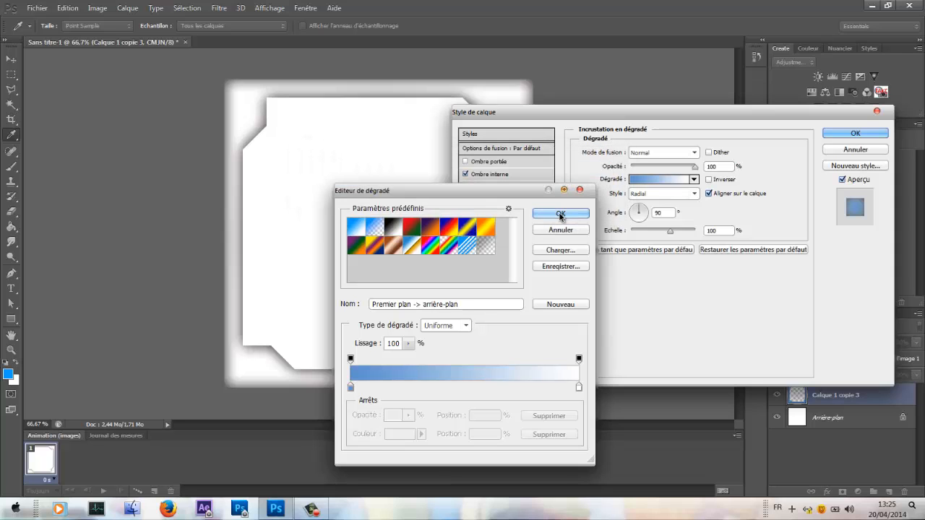
click(560, 213)
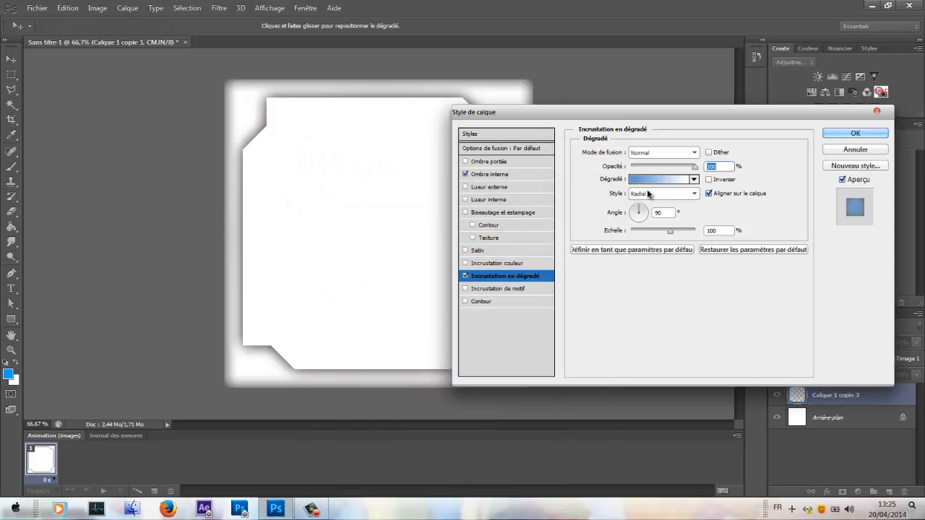
drag(671, 231, 768, 225)
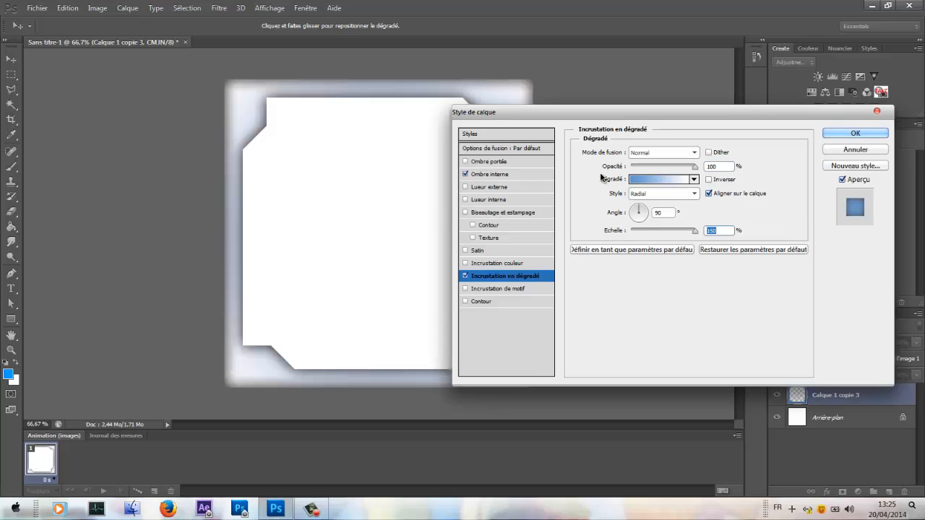
- Try the brighter blue 0079ff as the gradient's starting colour stop
click(658, 178)
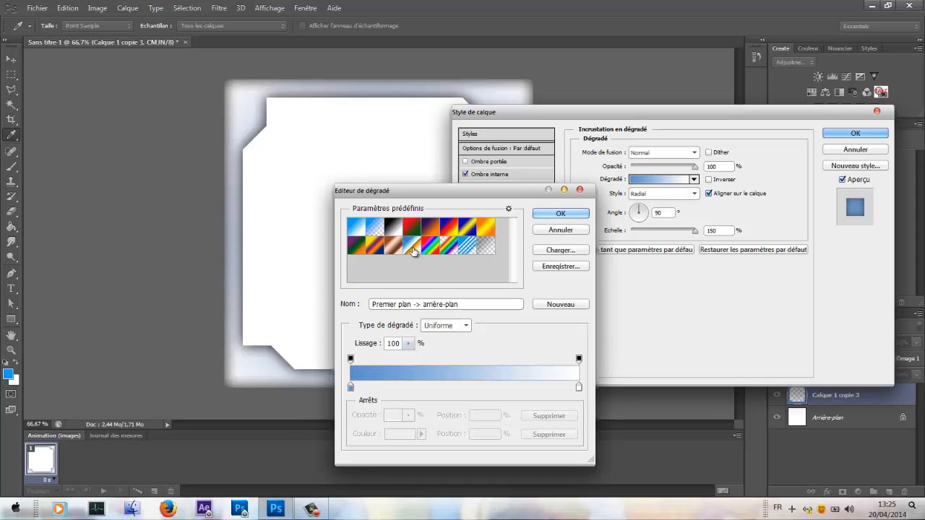
double_click(351, 388)
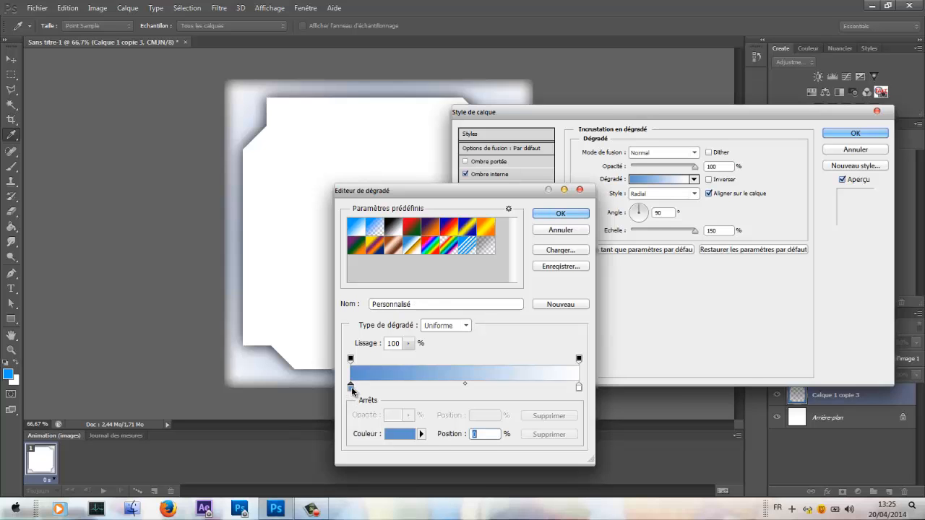
drag(388, 179, 561, 74)
click(555, 122)
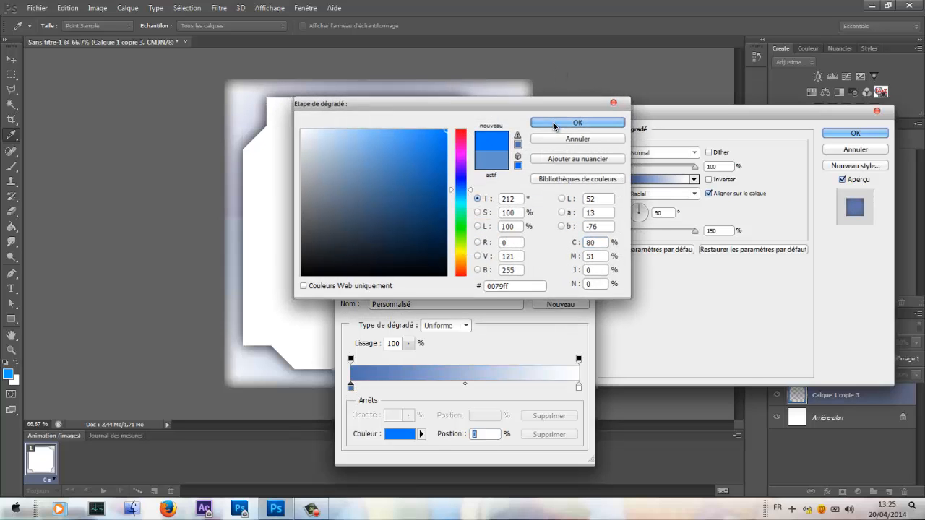
click(558, 214)
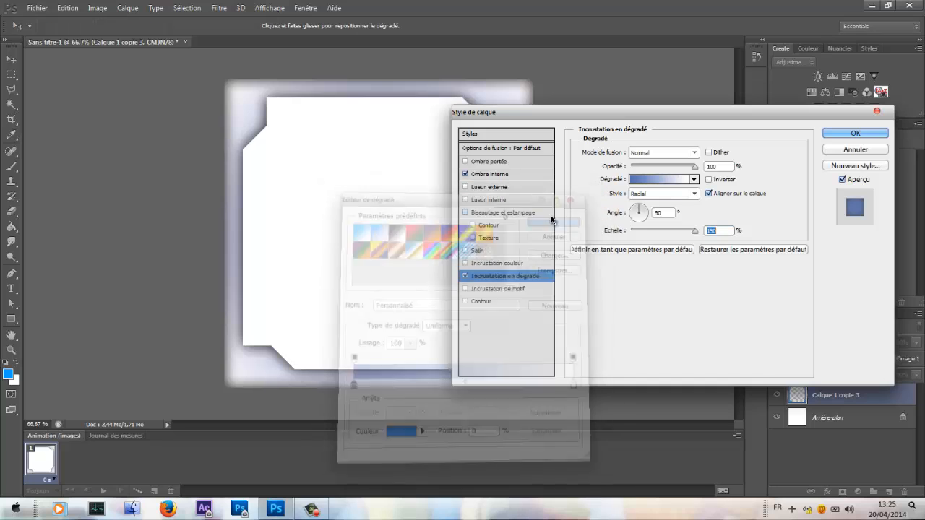
- Turn off the gradient overlay and apply the layer style with only the inner shadow to the frame
click(466, 275)
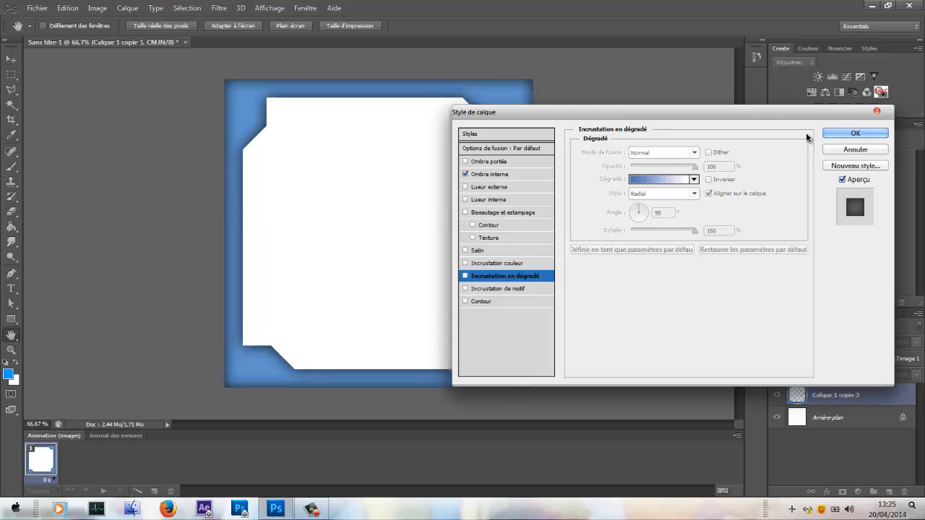
click(854, 133)
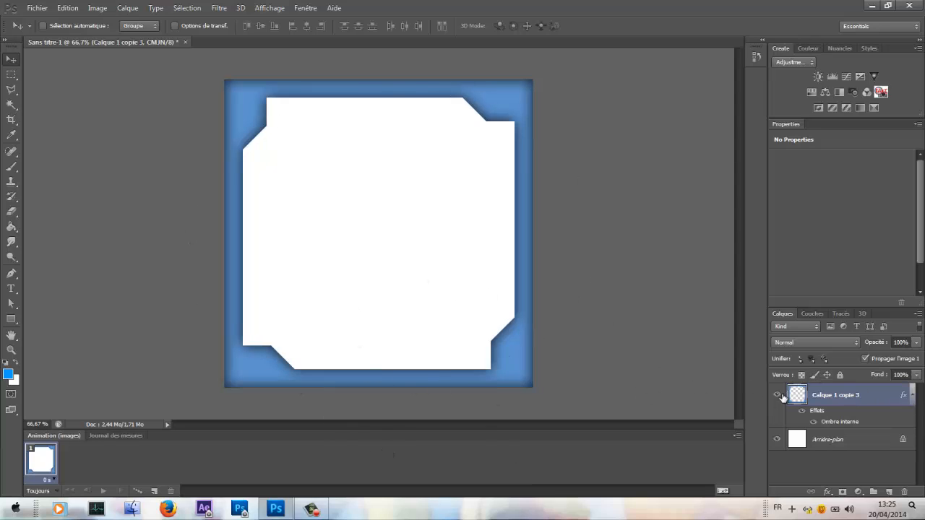
click(777, 395)
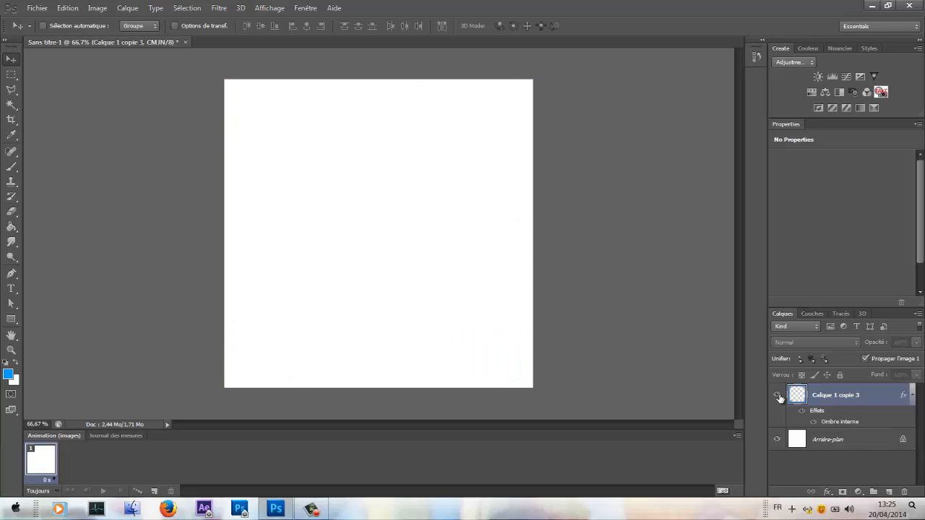
click(777, 395)
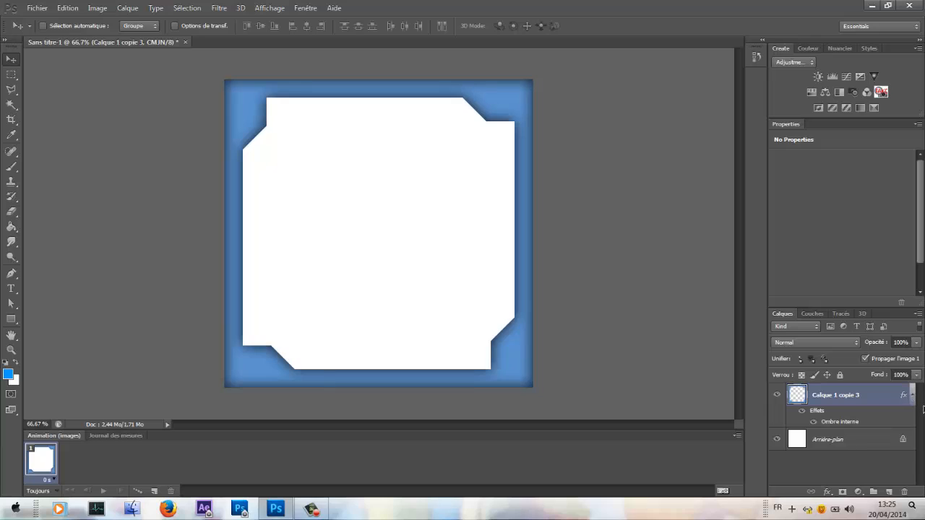
- Add a new layer above the frame, select the frame layer's empty interior with the Magic Wand and make the new layer active
click(888, 491)
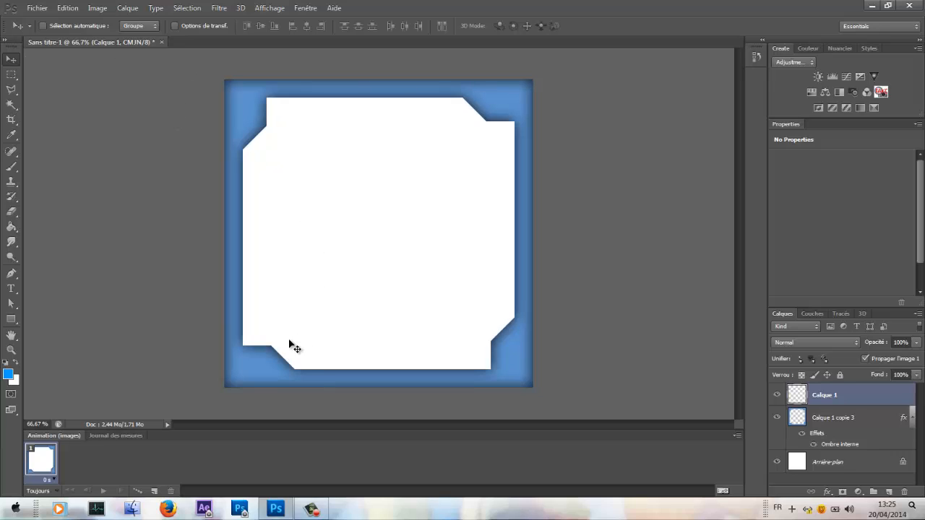
click(848, 416)
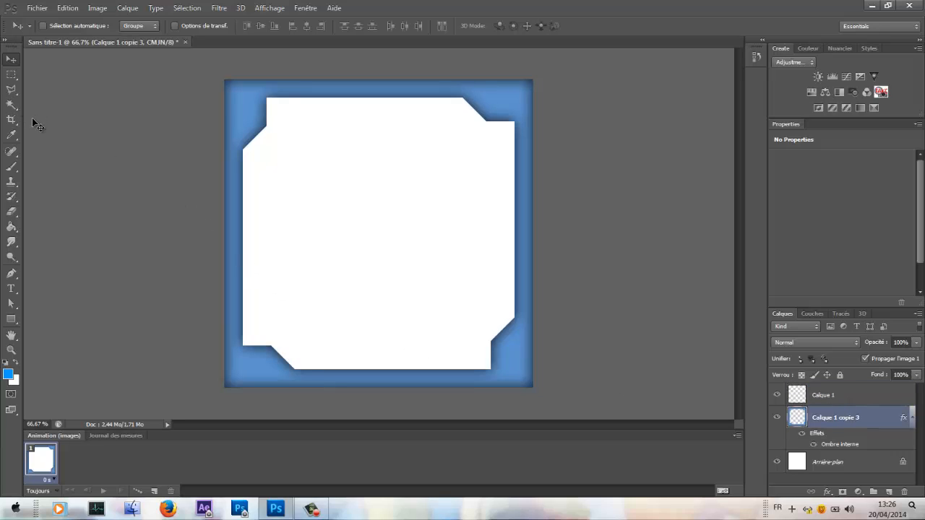
click(12, 104)
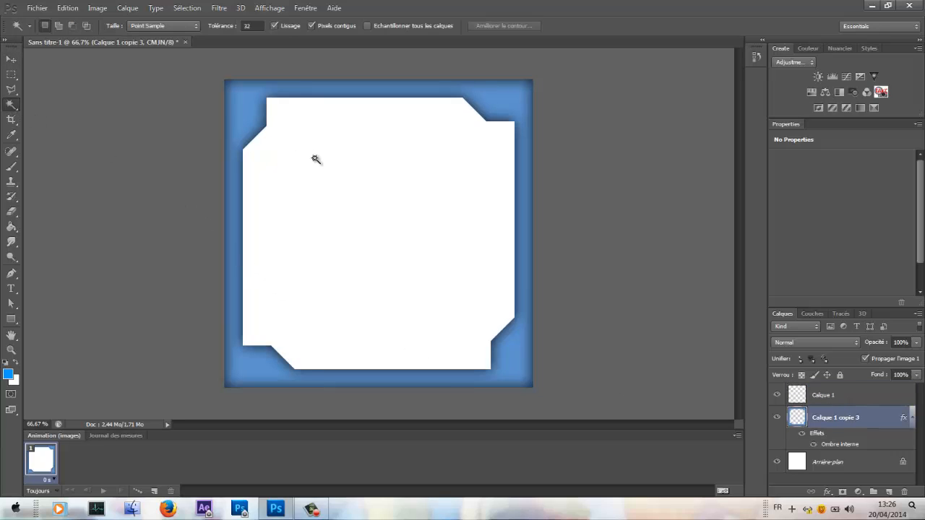
click(436, 211)
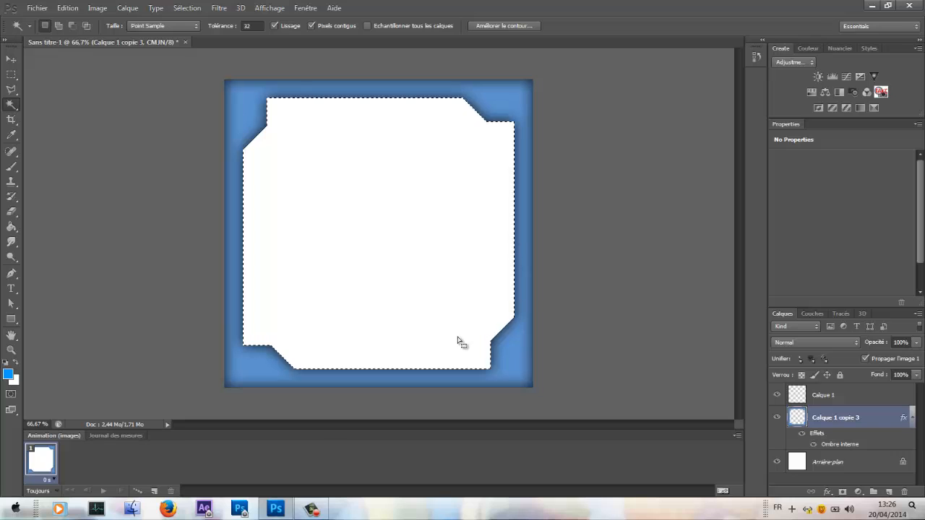
click(857, 398)
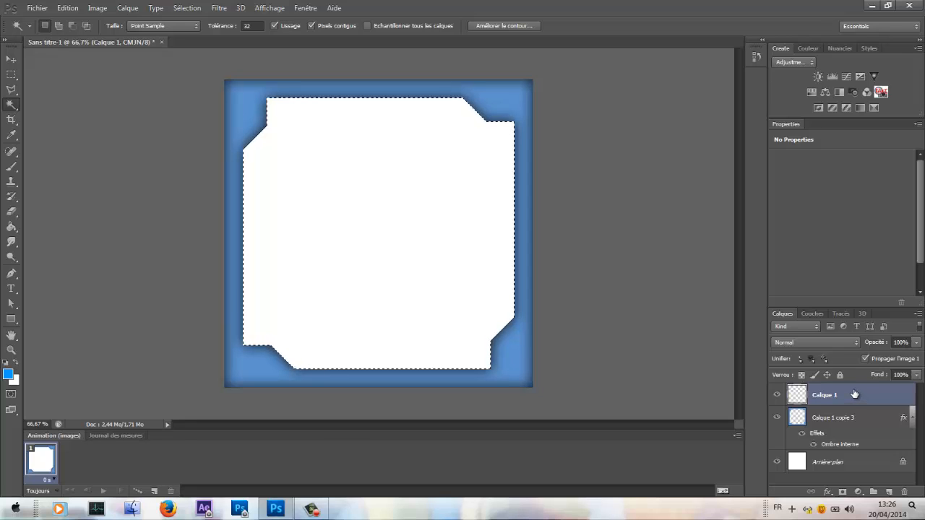
click(870, 424)
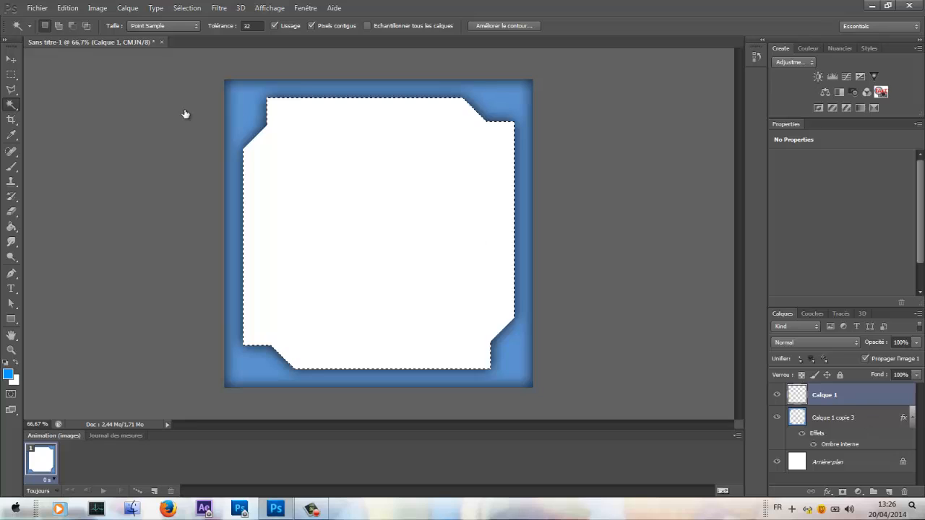
- Reselect the frame layer's empty interior with the Magic Wand and make the empty Calque 1 layer active again
click(240, 119)
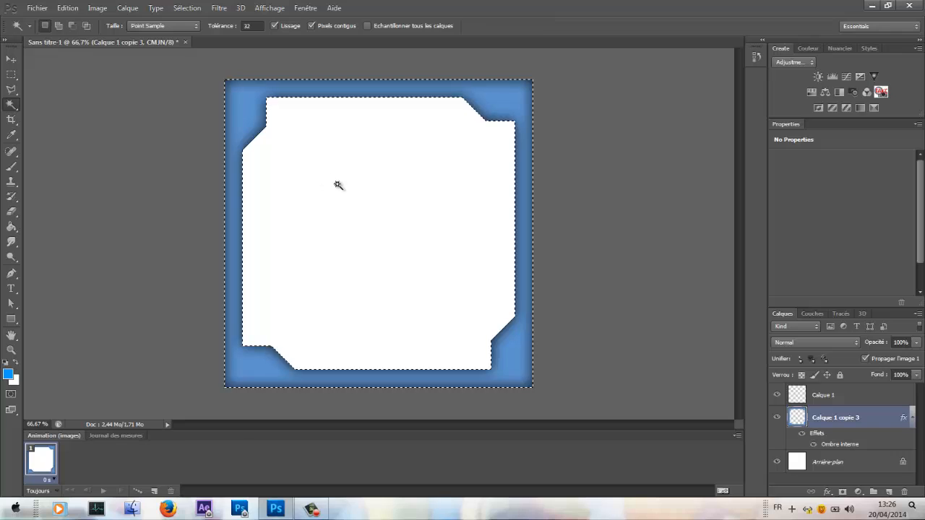
click(359, 186)
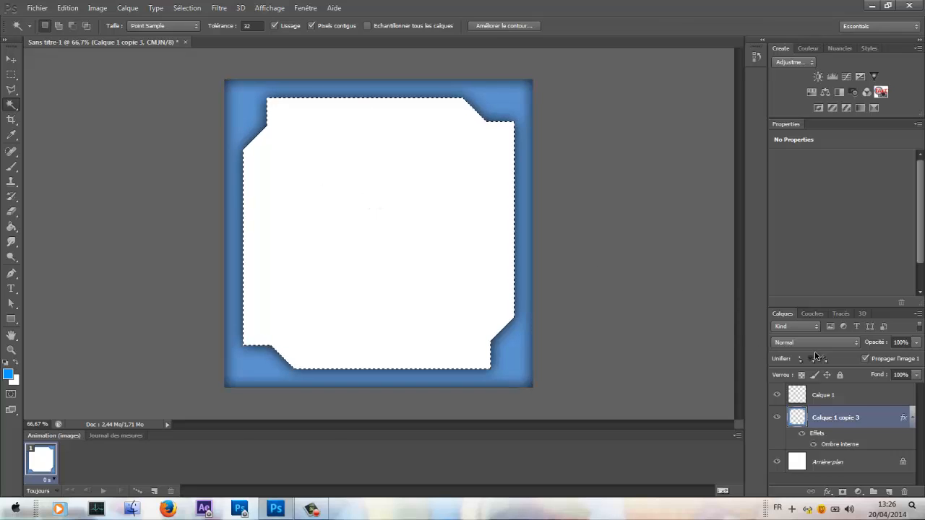
click(842, 394)
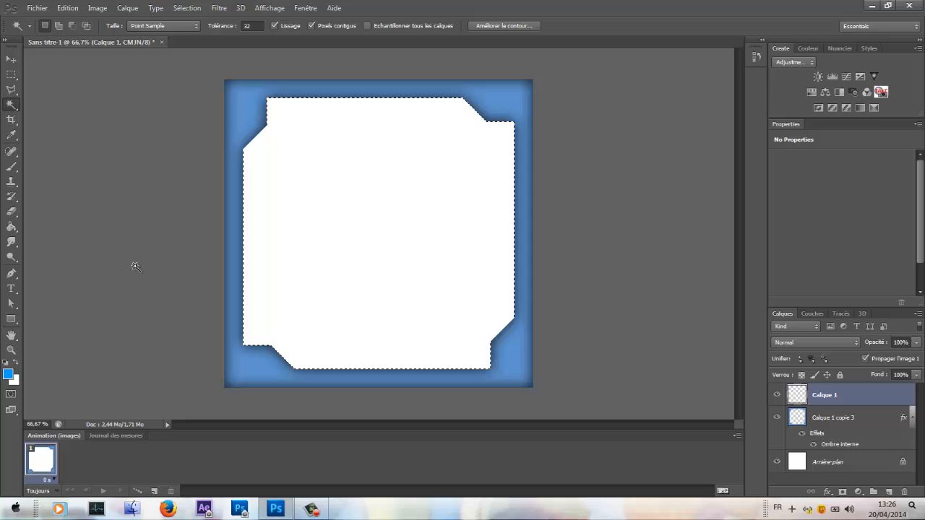
- Fill the selected interior on Calque 1 with the blue foreground colour and remove the selection
click(11, 227)
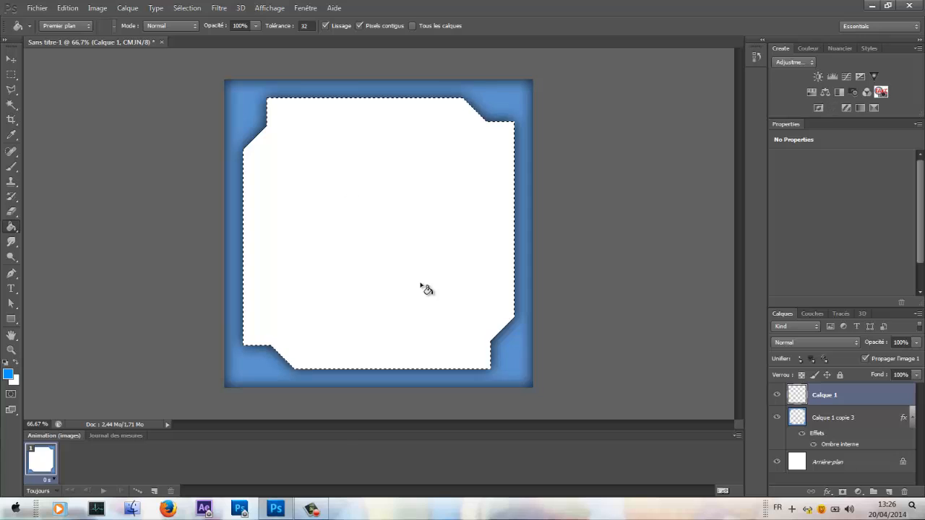
click(489, 342)
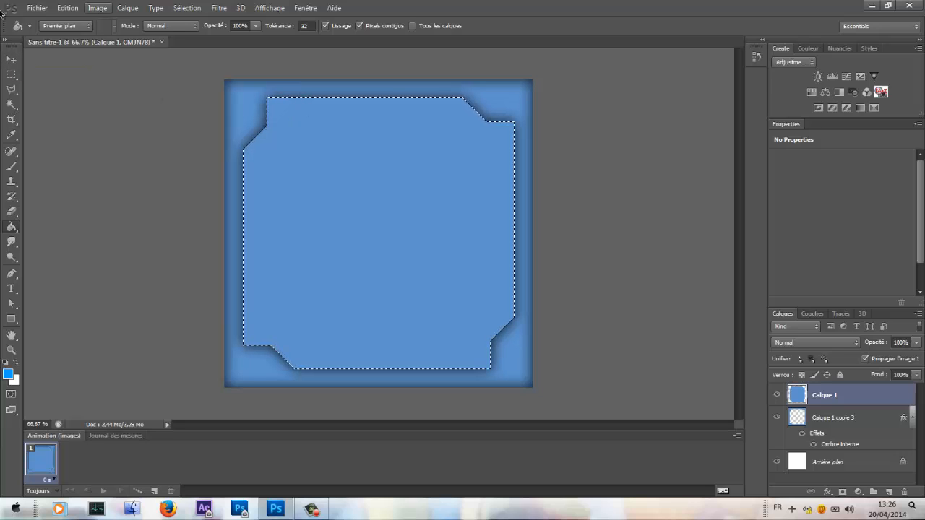
click(11, 75)
click(70, 80)
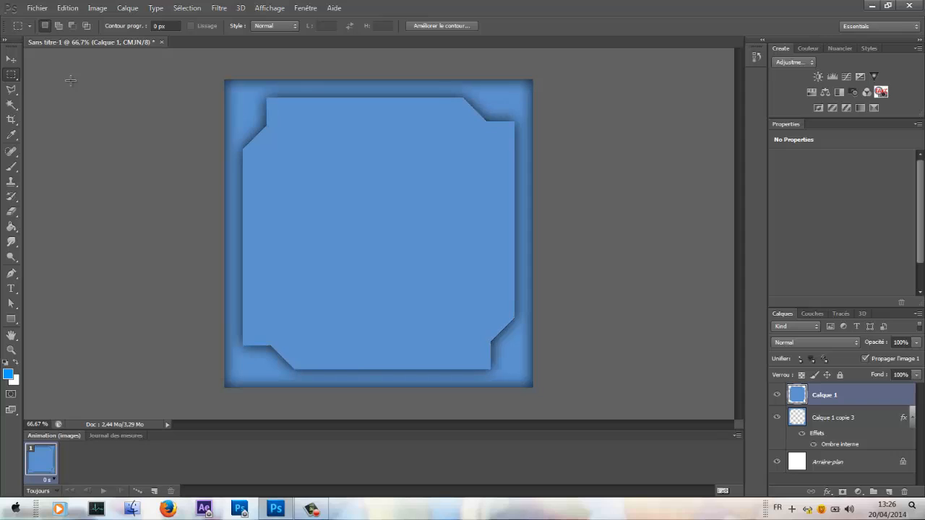
click(10, 61)
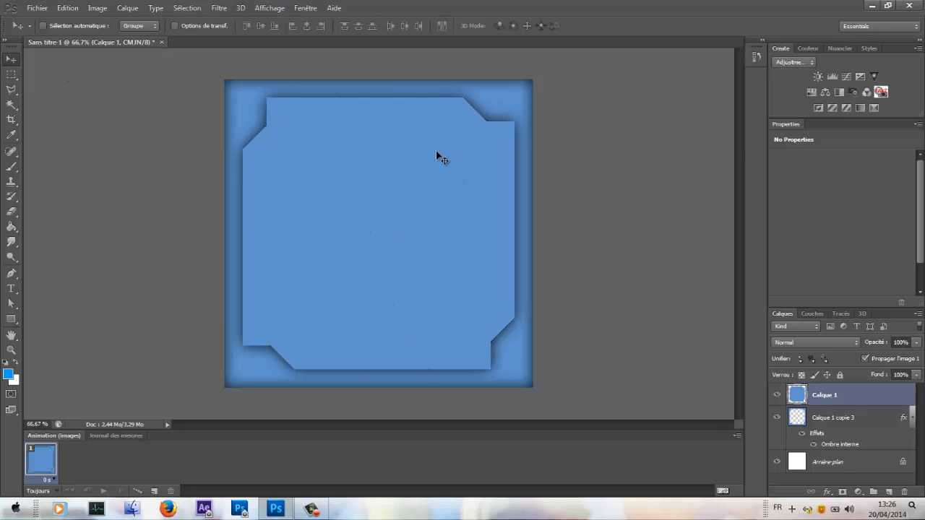
- Set the foreground colour to bright green 3cff00 and refill the interior shape on Calque 1 with the Paint Bucket
click(8, 374)
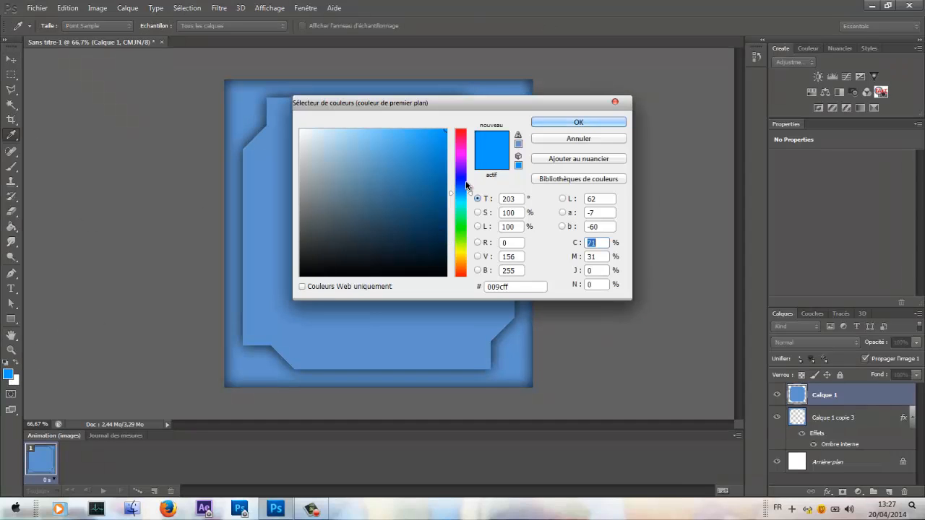
drag(458, 197, 460, 232)
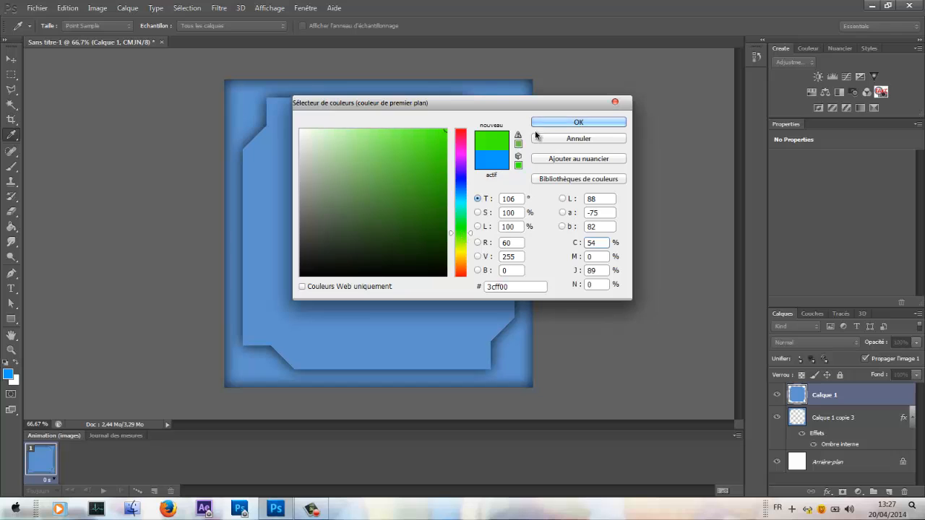
click(575, 122)
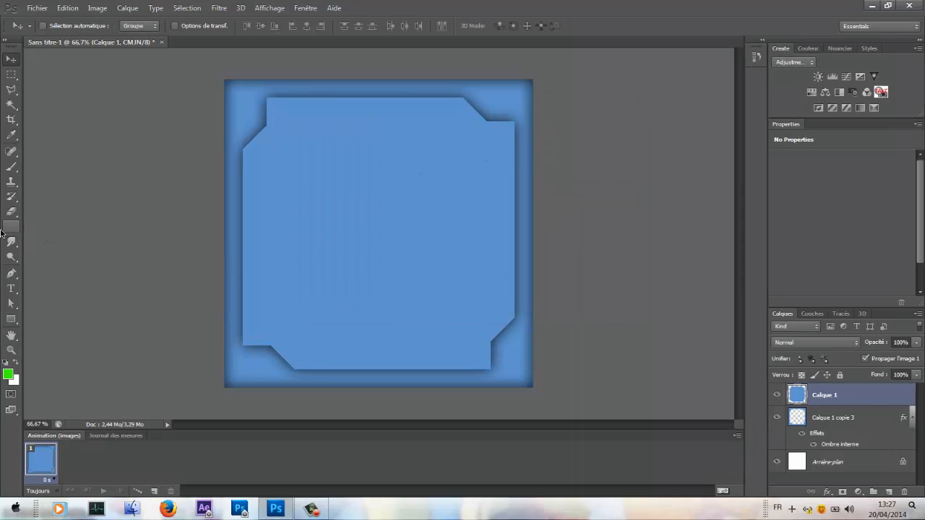
click(12, 226)
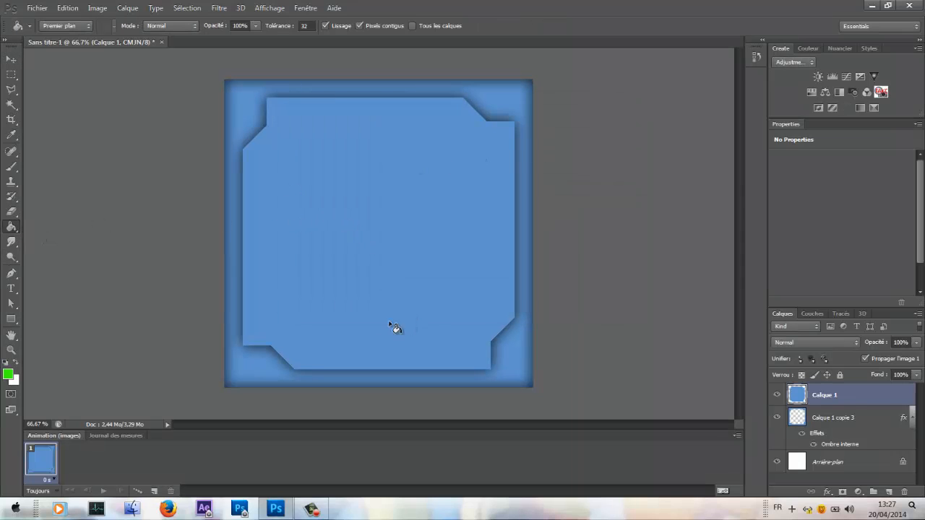
click(261, 270)
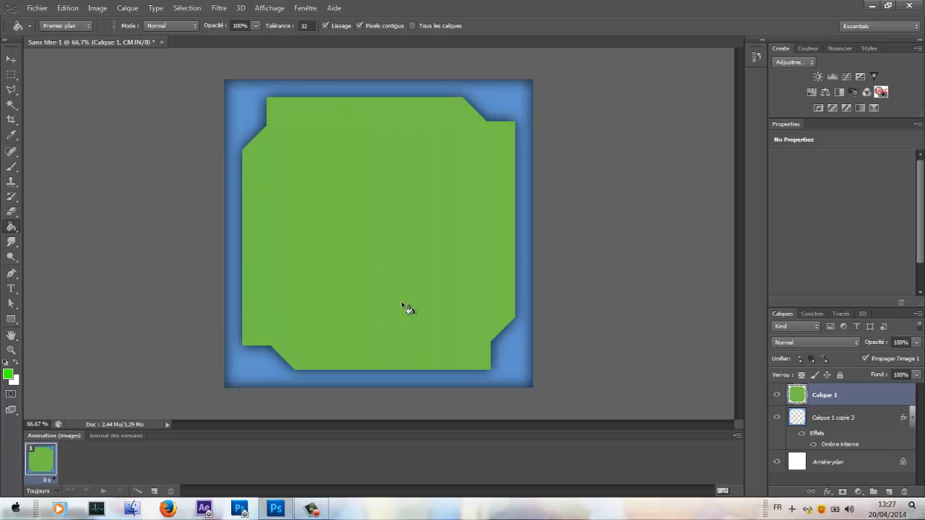
click(12, 60)
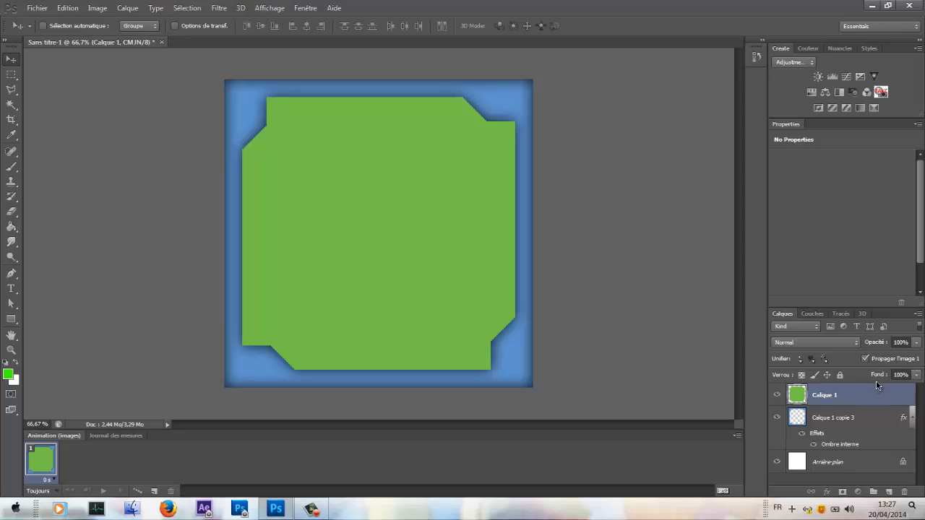
- Add an outer glow (Lueur externe) to the Calque 1 layer and increase its size so it spreads over the frame
double_click(877, 400)
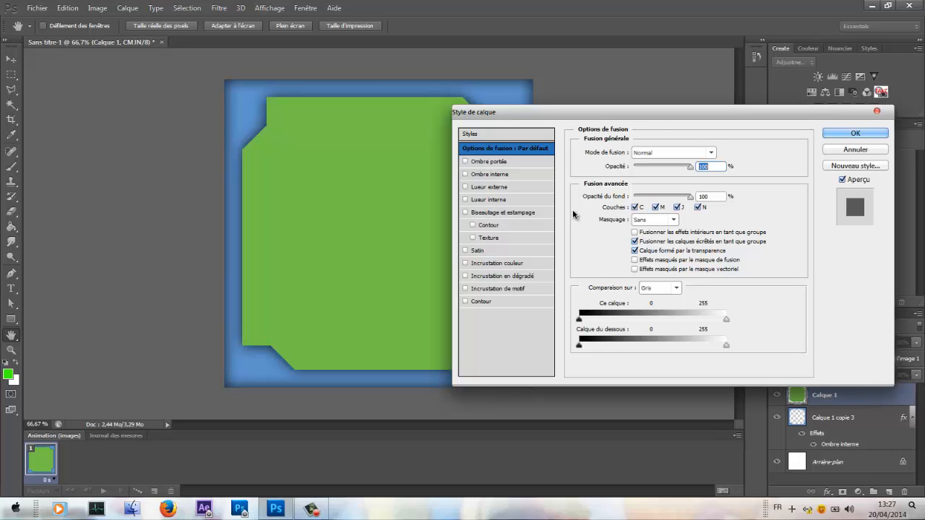
click(465, 187)
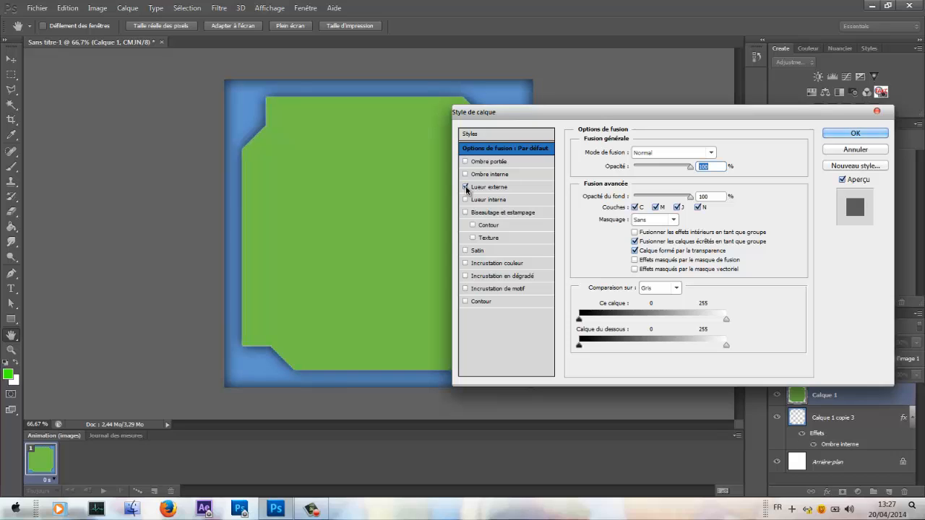
click(500, 187)
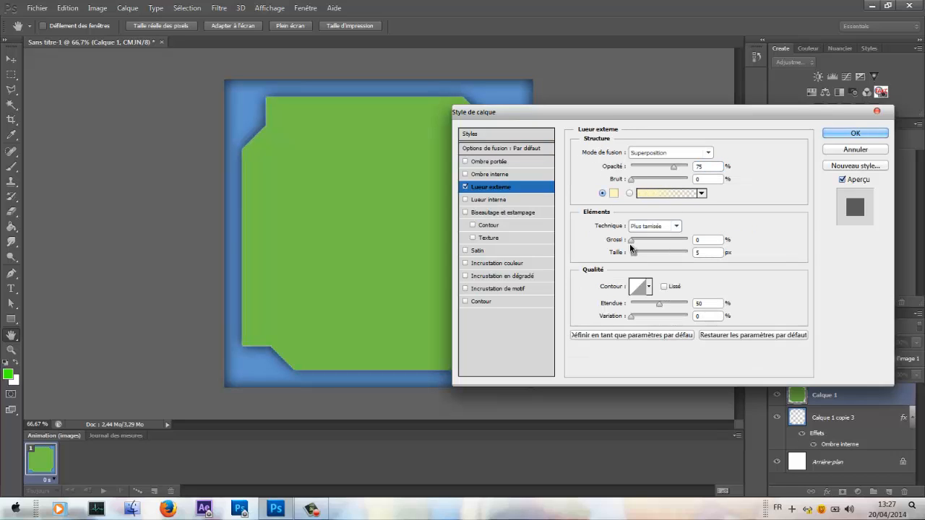
drag(636, 256, 645, 257)
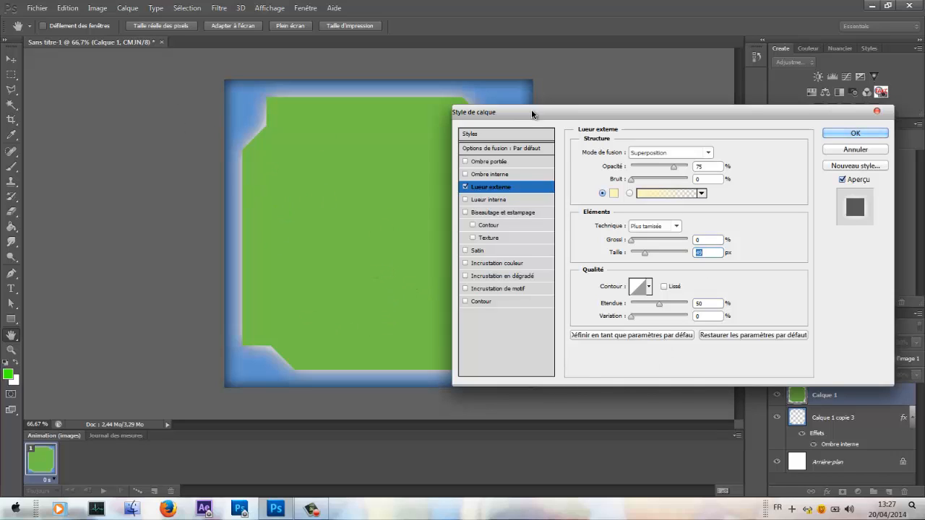
- Try bevel and emboss on the interior with the Biseau externe and Biseau interne styles and 562 % depth, and turn it off
click(464, 214)
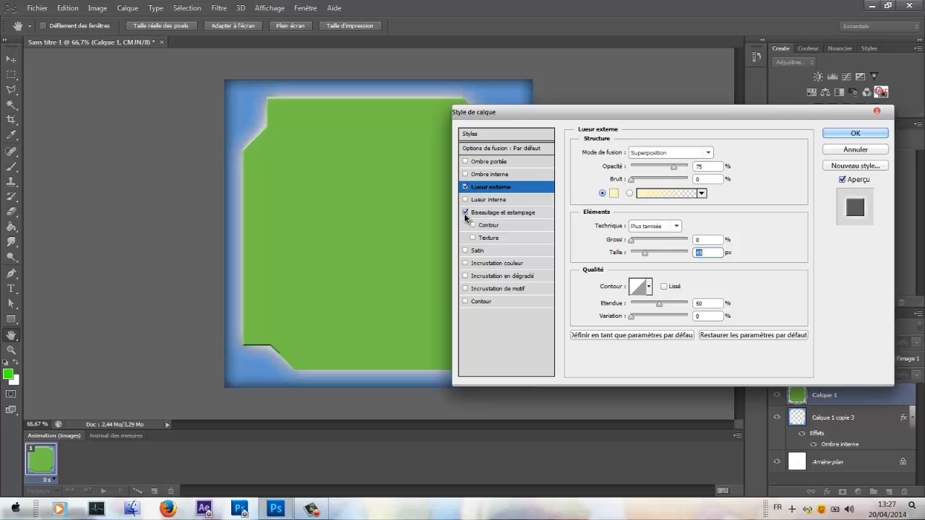
click(502, 214)
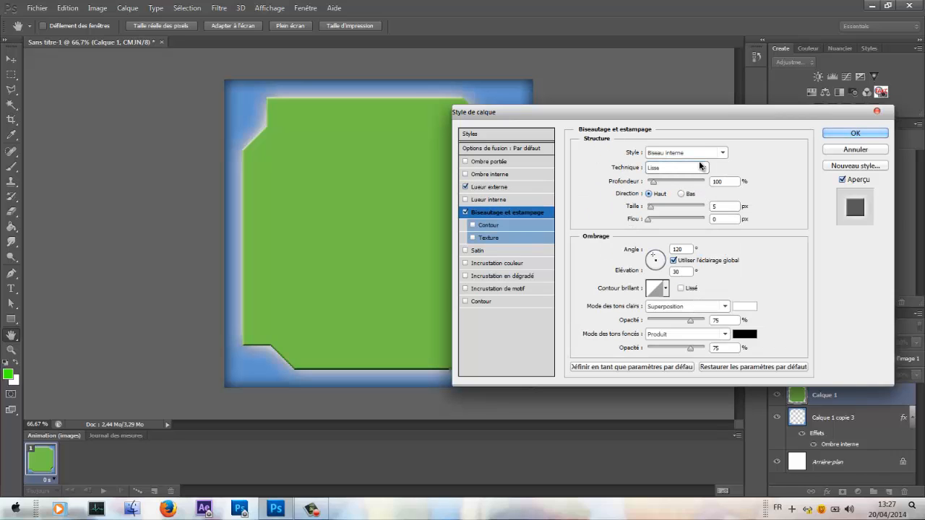
click(722, 152)
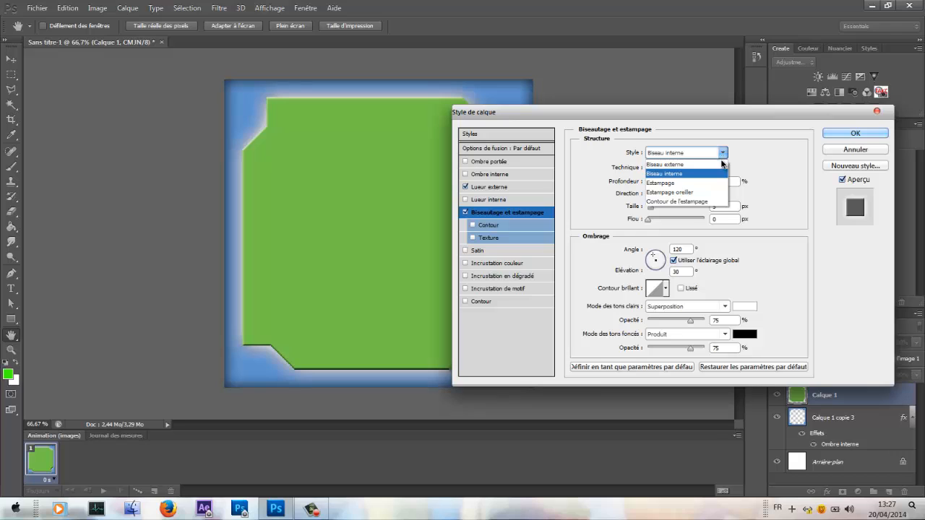
click(723, 164)
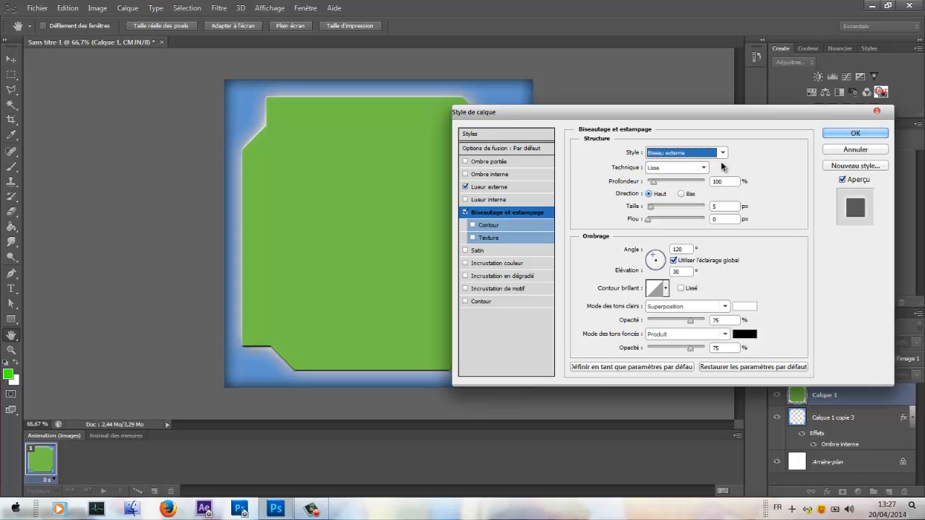
click(722, 152)
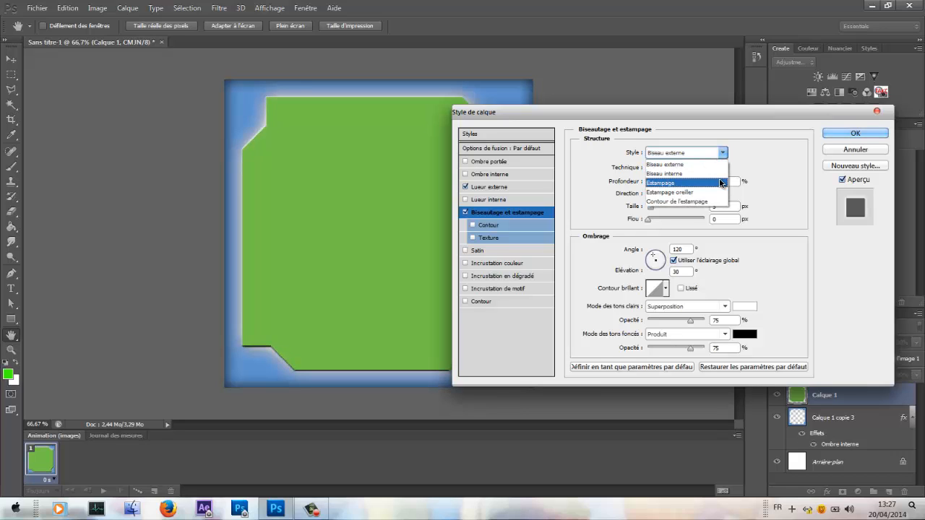
click(718, 174)
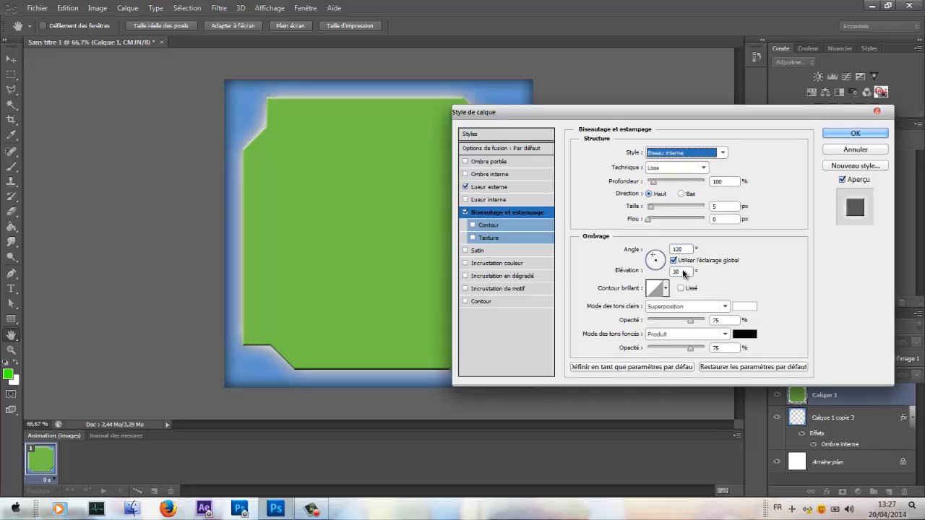
click(629, 190)
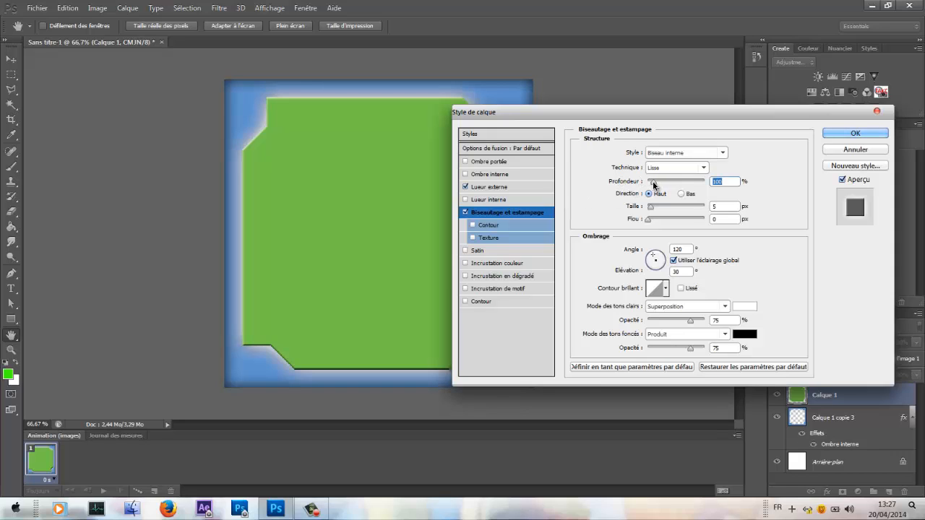
drag(653, 185, 680, 195)
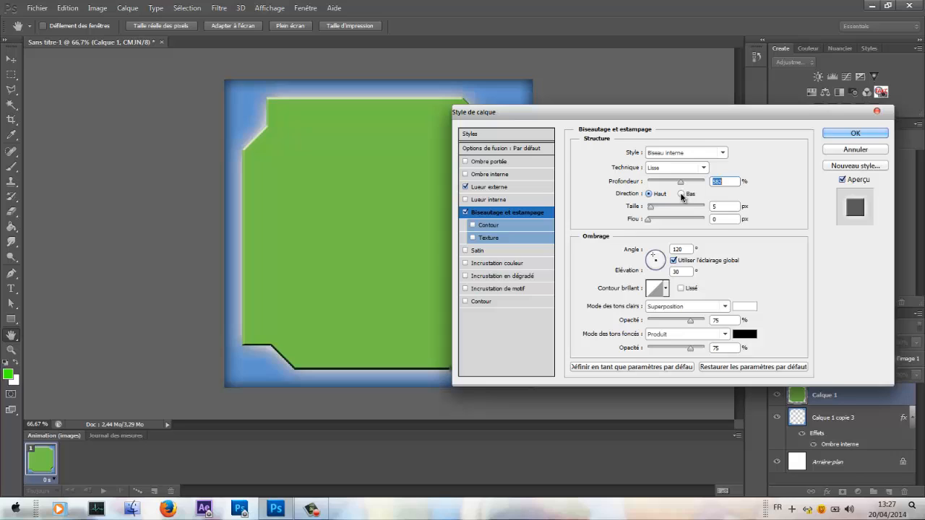
click(465, 212)
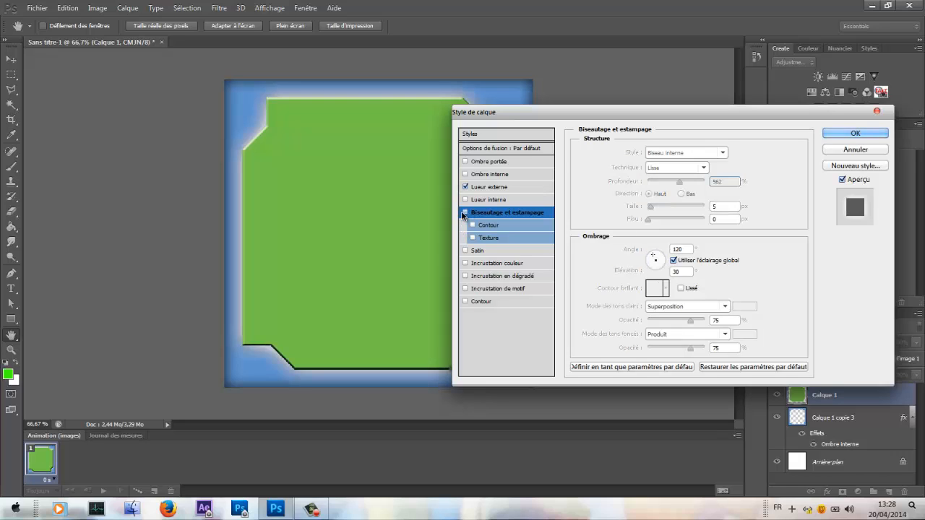
- Add a gradient overlay to the interior layer with the Radial style and its colours reversed
click(465, 276)
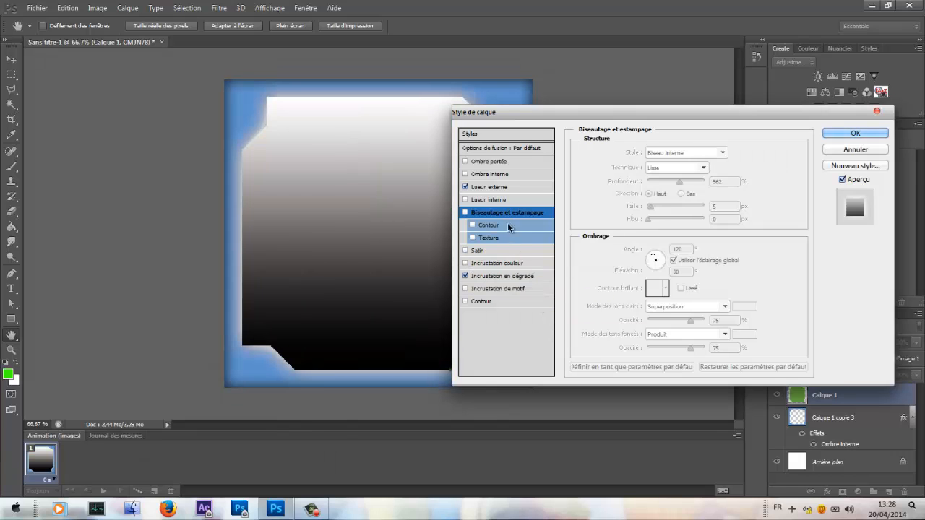
click(502, 277)
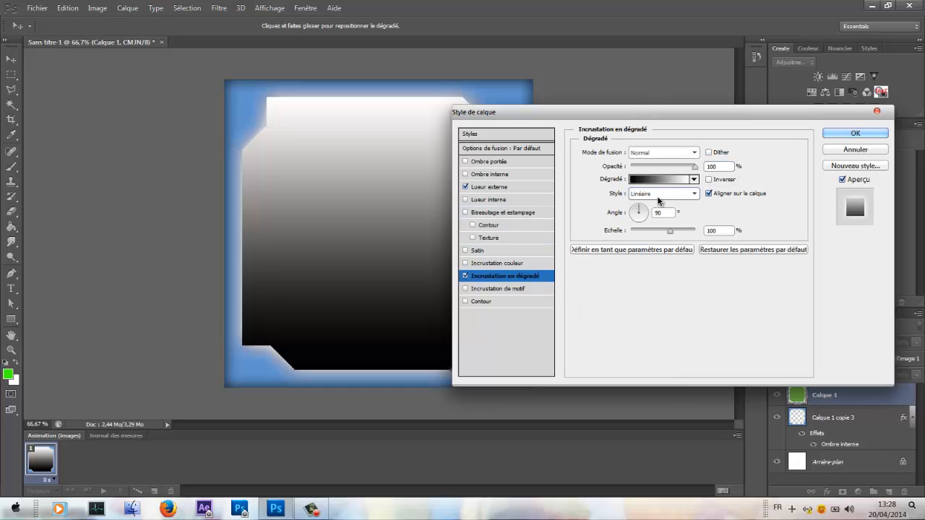
click(659, 195)
click(659, 207)
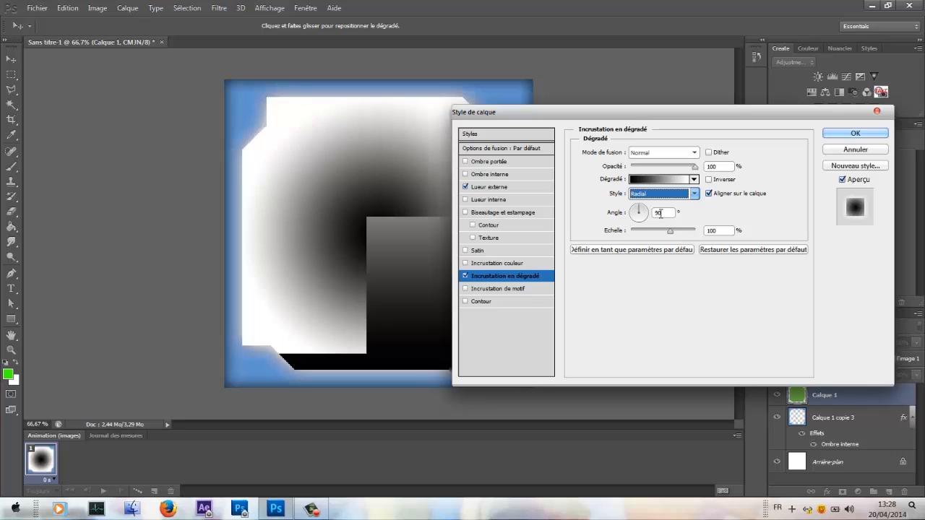
click(708, 180)
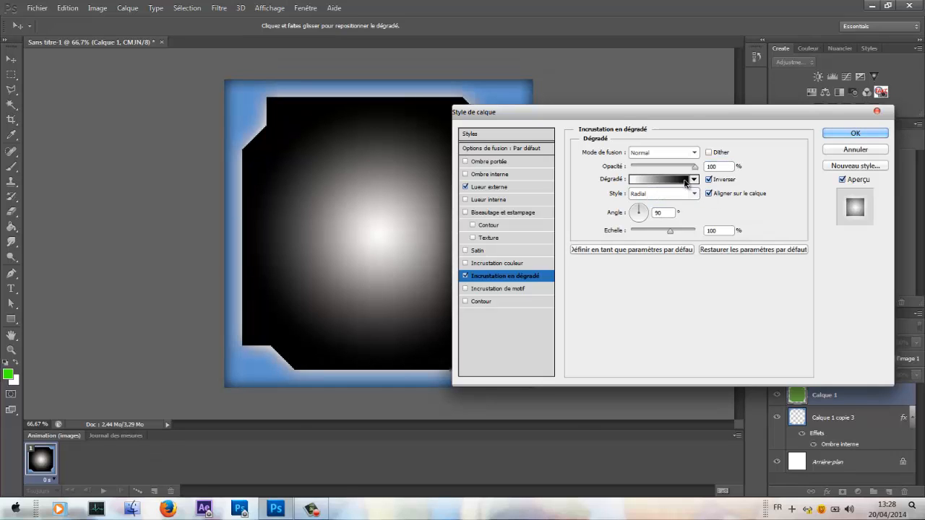
- Change the gradient's black starting colour stop to turquoise 2fd6d4 and apply the edited gradient
click(661, 179)
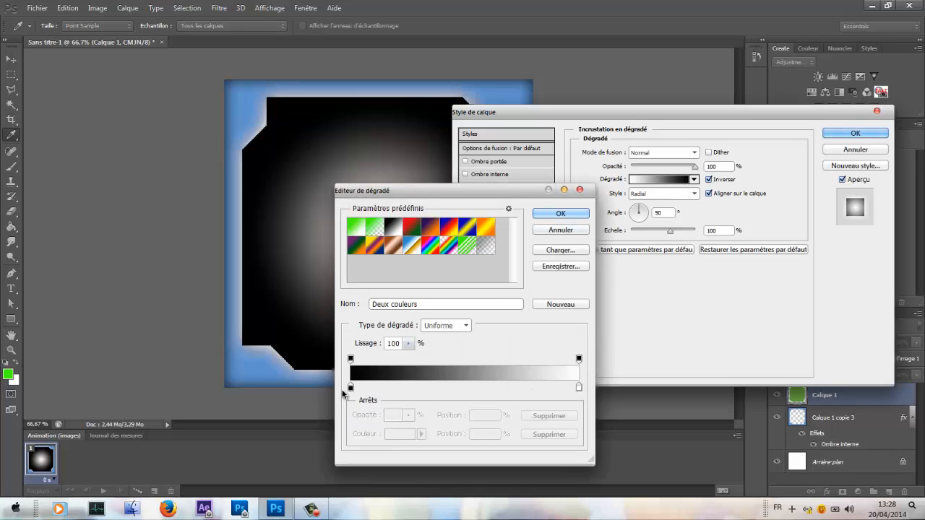
double_click(351, 388)
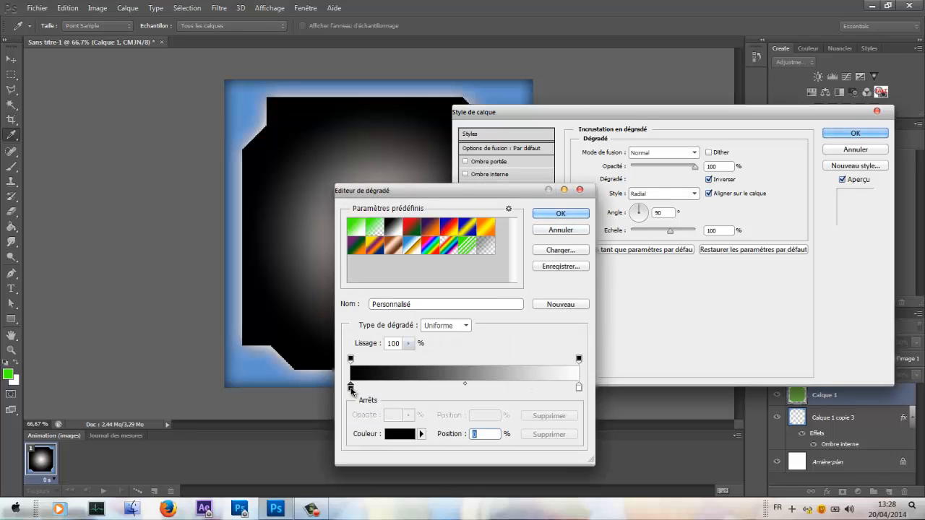
drag(469, 191, 469, 205)
click(414, 153)
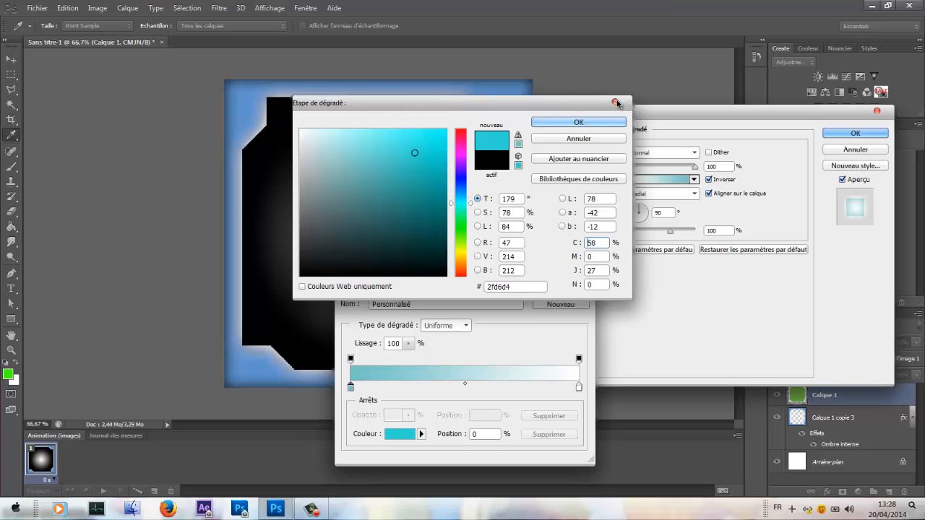
click(566, 124)
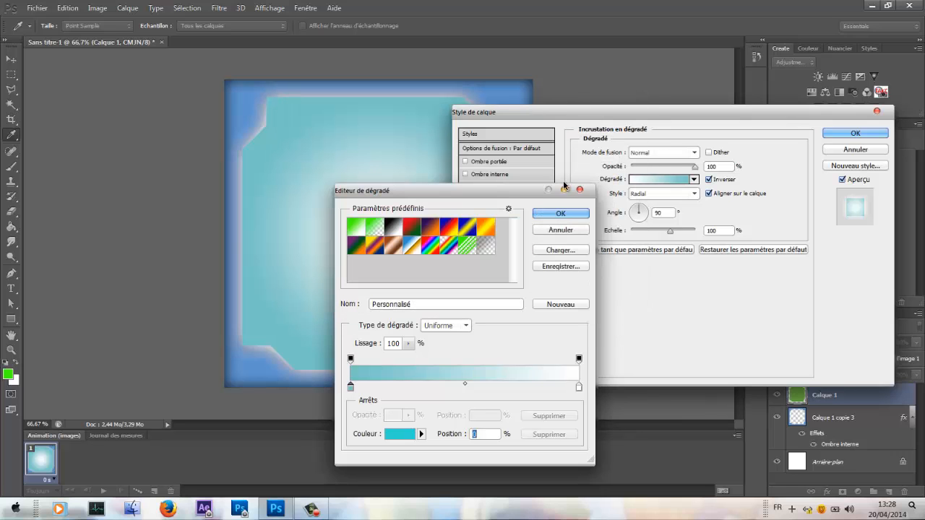
click(557, 214)
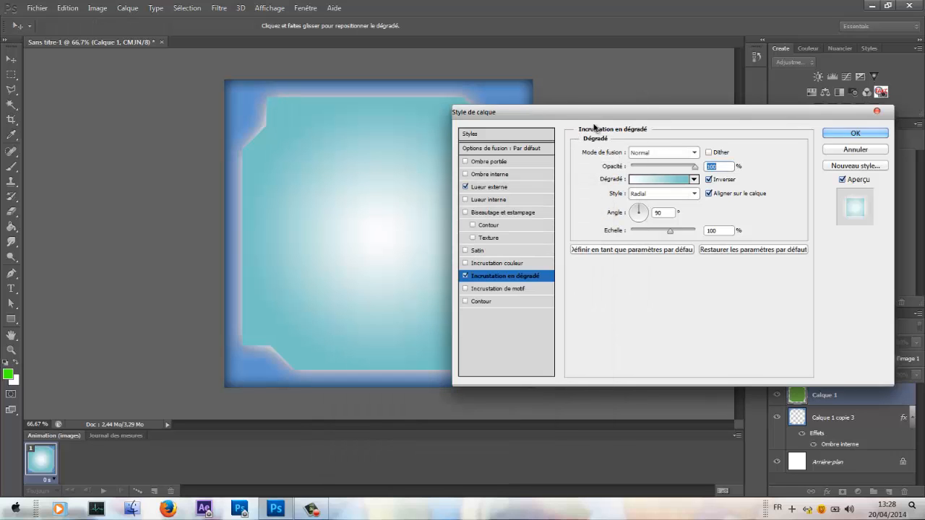
- Set the gradient overlay's scale (Echelle) to 150 % and apply the layer style
drag(670, 233, 706, 233)
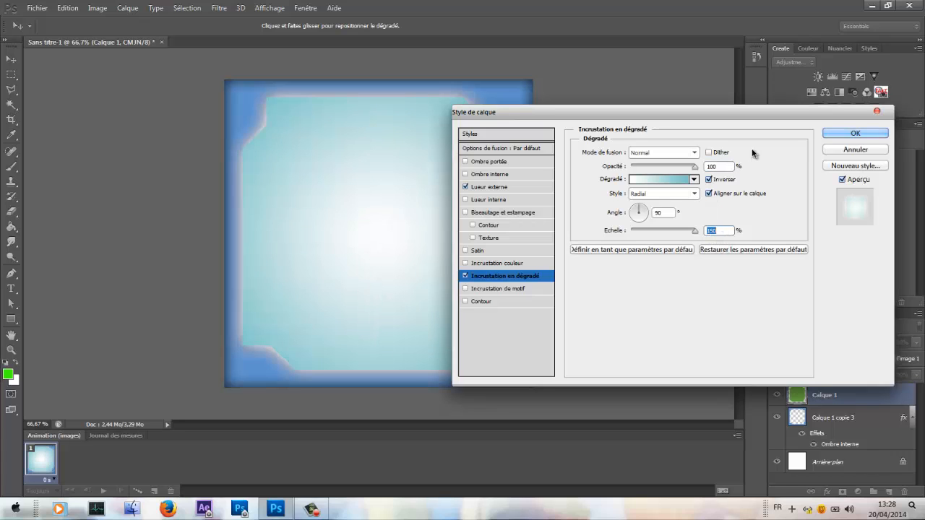
click(866, 135)
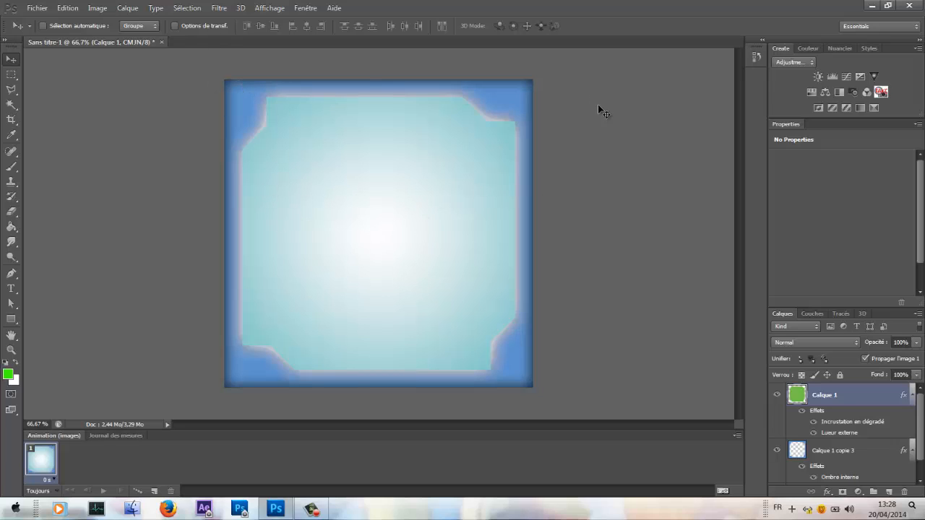
- Import the logo_blason image from the desktop's gfx folder, subfolder Objet 2D&3D, into the document
click(43, 6)
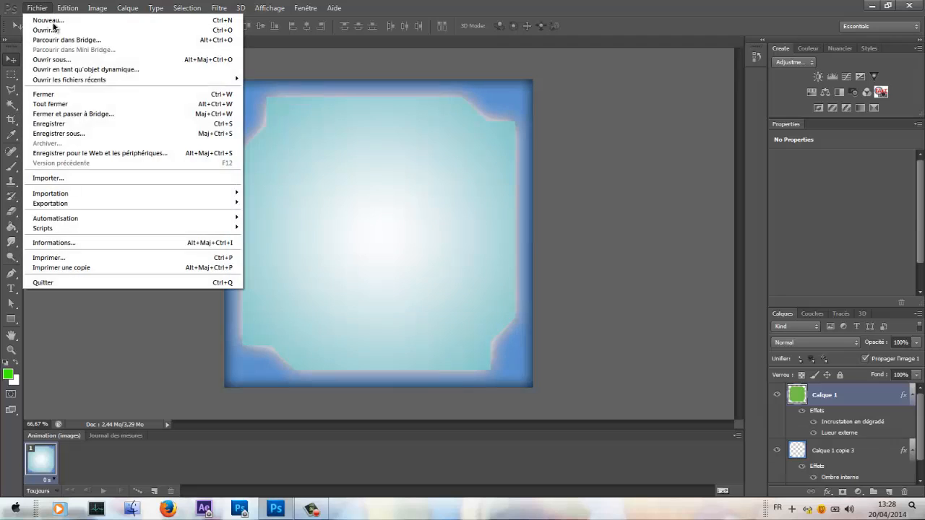
click(91, 181)
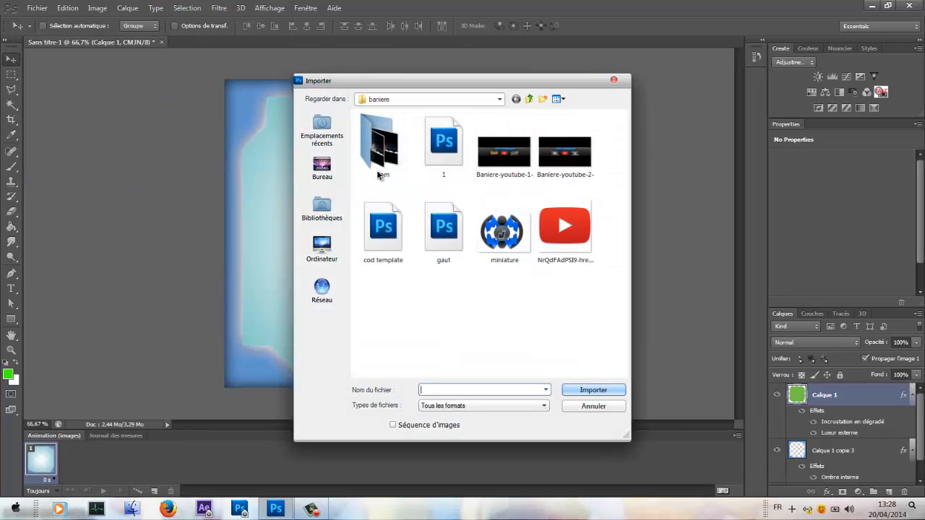
click(319, 169)
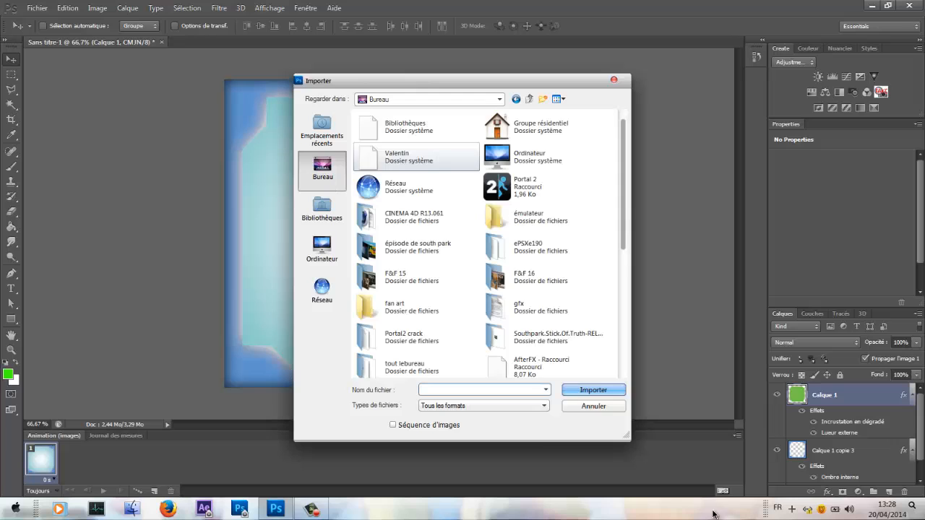
click(536, 305)
click(534, 303)
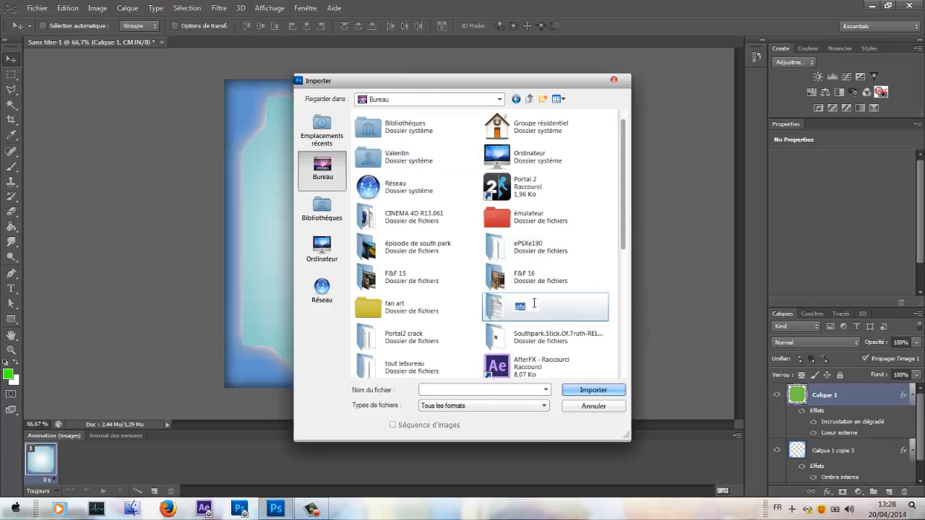
click(554, 314)
double_click(554, 314)
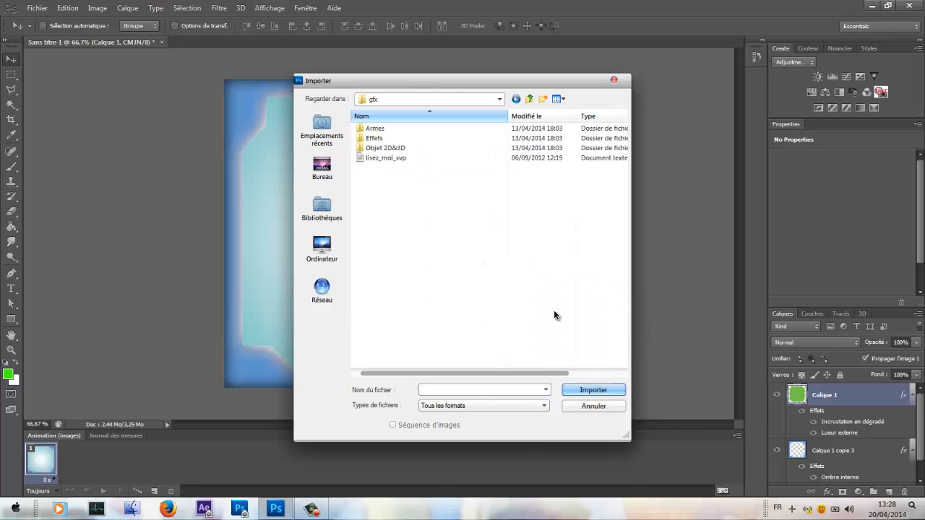
double_click(384, 155)
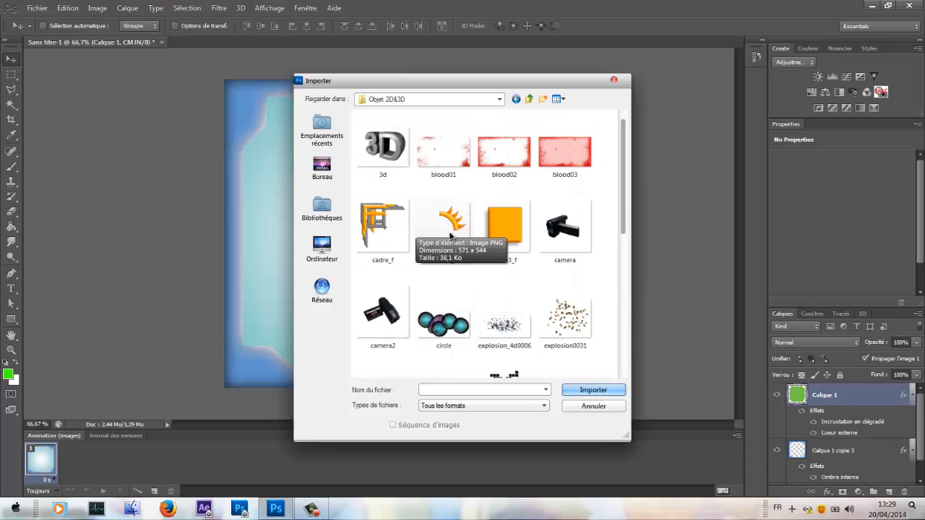
click(426, 230)
scroll(444, 231, down, 1)
scroll(534, 315, down, 3)
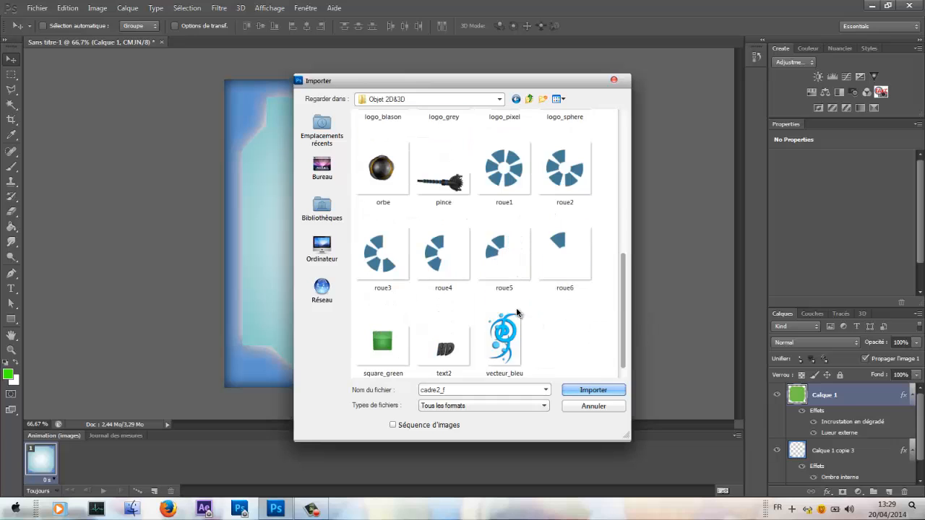
scroll(473, 320, up, 2)
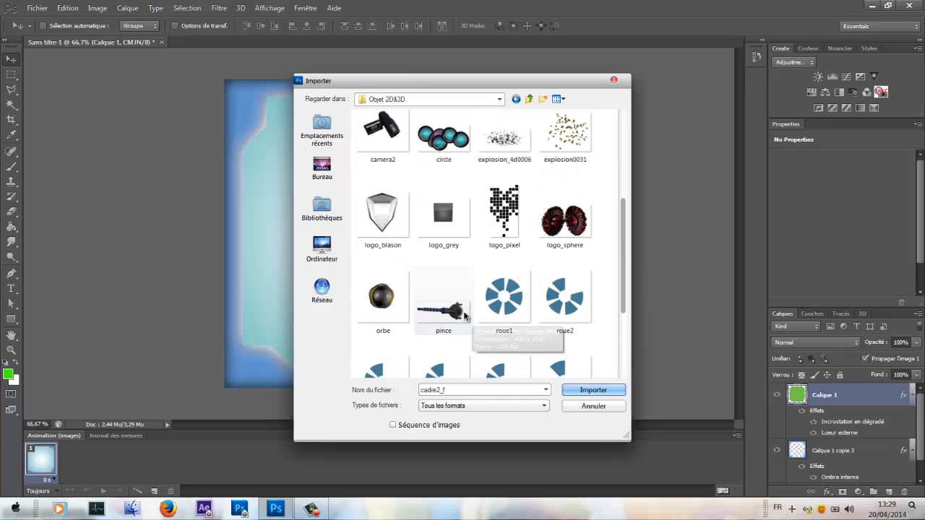
double_click(399, 227)
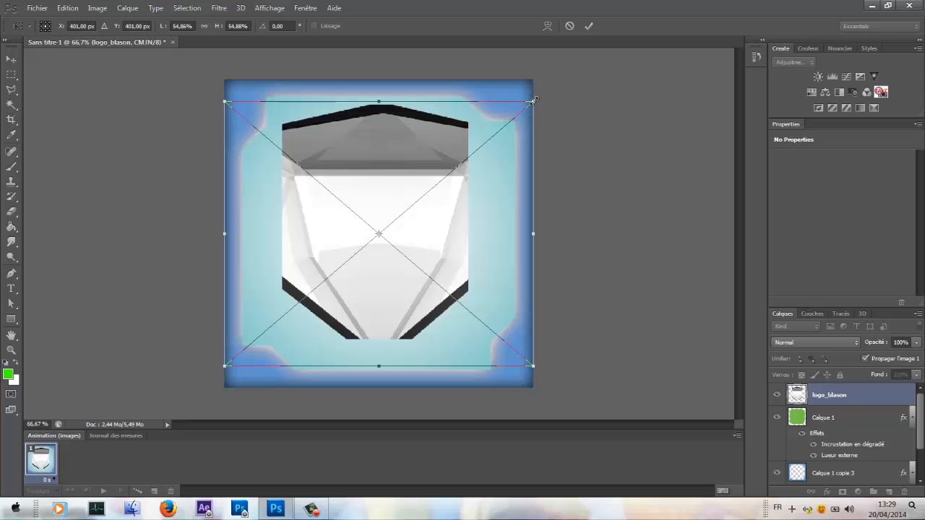
- Scale the placed shield proportionally to about 36.4 %, commit it and move it to the middle of the frame
drag(522, 115, 408, 239)
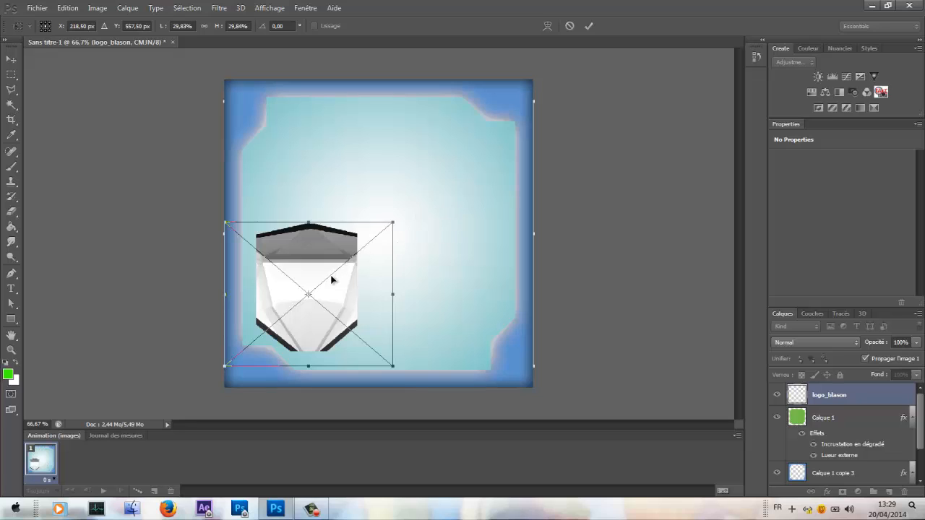
drag(336, 289, 407, 237)
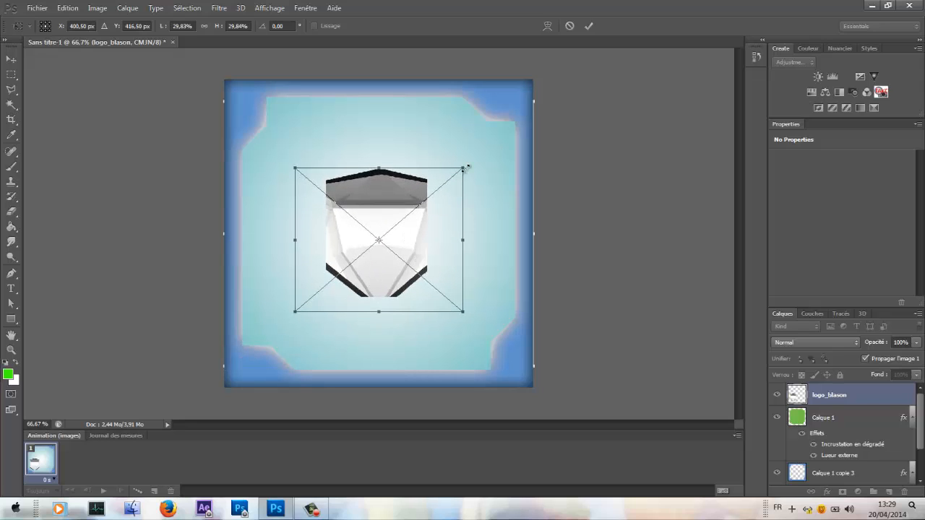
drag(465, 167, 521, 136)
key(ctrl+z)
drag(464, 168, 504, 141)
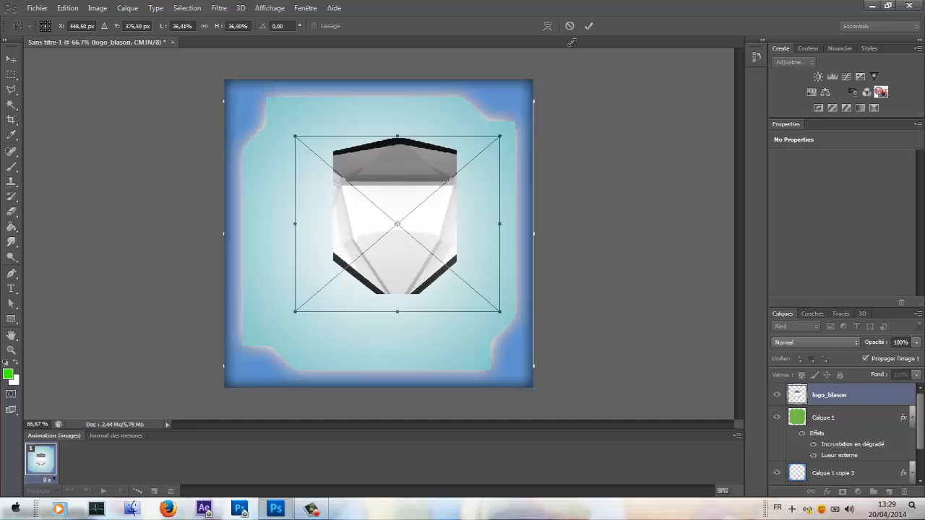
key(Return)
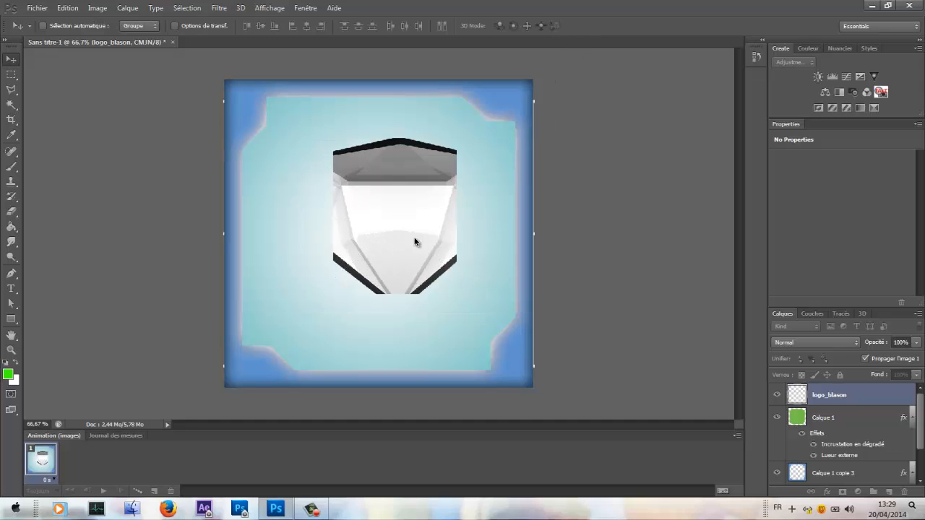
drag(401, 206, 397, 232)
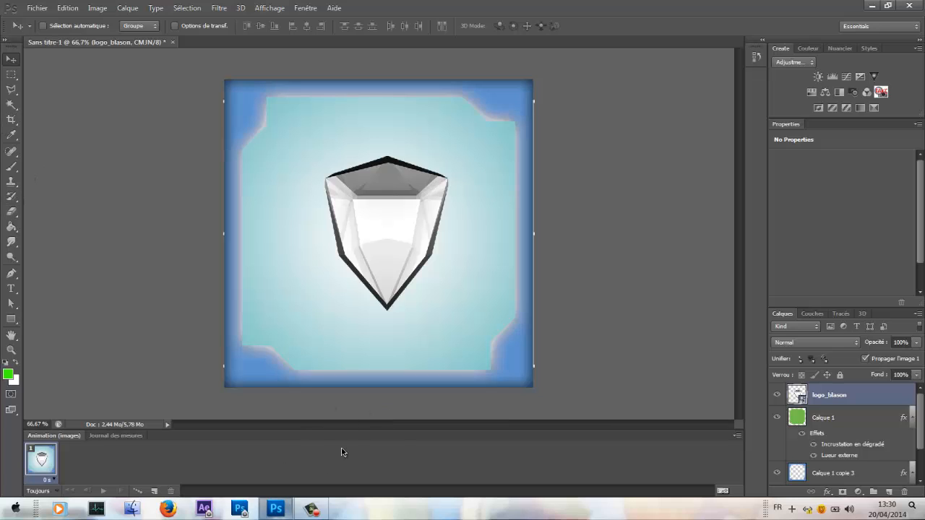
click(313, 510)
click(313, 510)
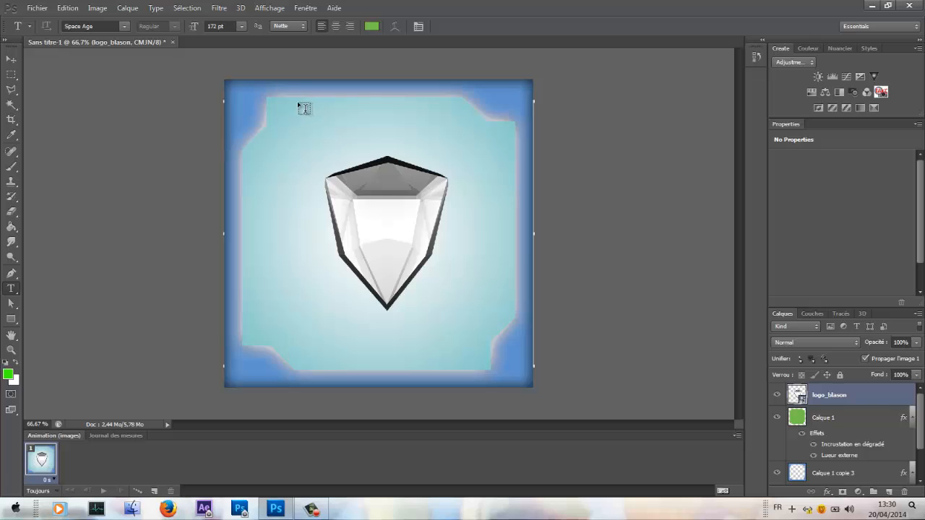
- Draw a wide text box between the frame's upper edge and the shield and set its font to HACKED
drag(285, 103, 470, 156)
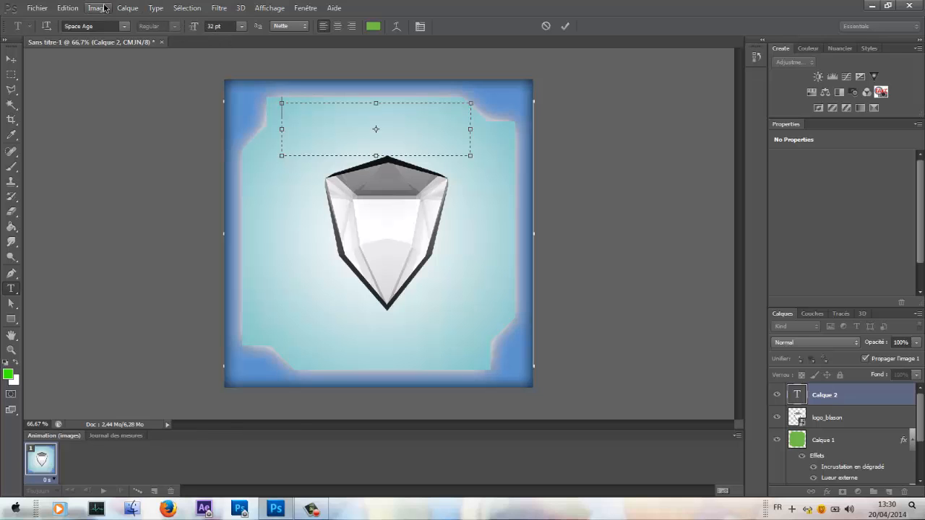
click(124, 26)
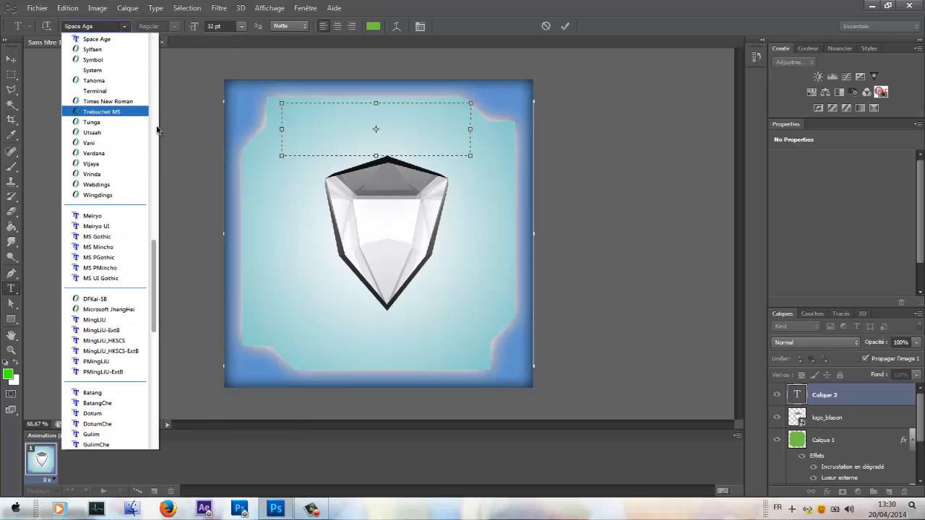
scroll(107, 132, up, 10)
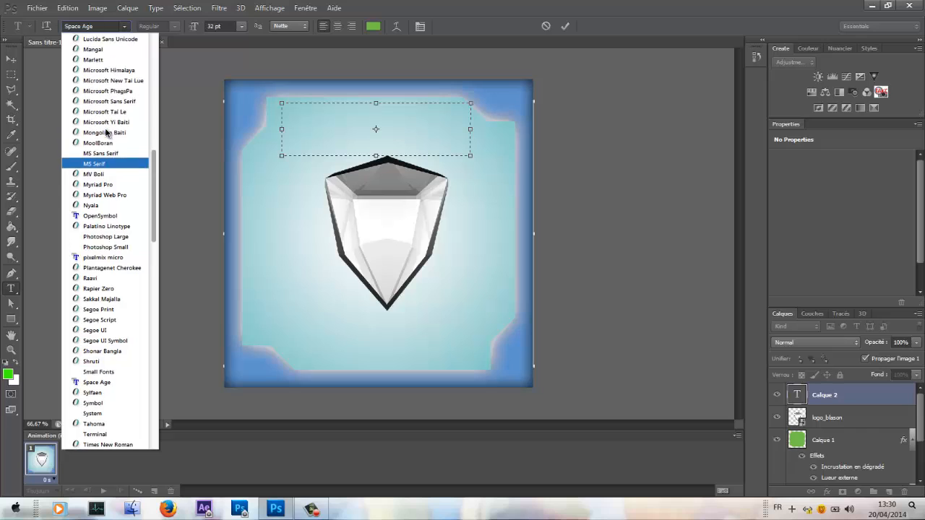
scroll(109, 126, up, 7)
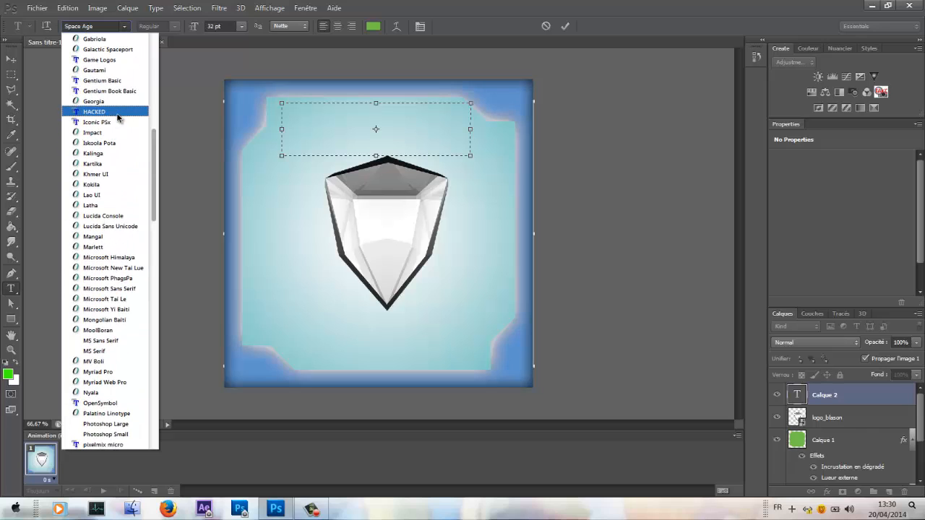
scroll(119, 114, up, 4)
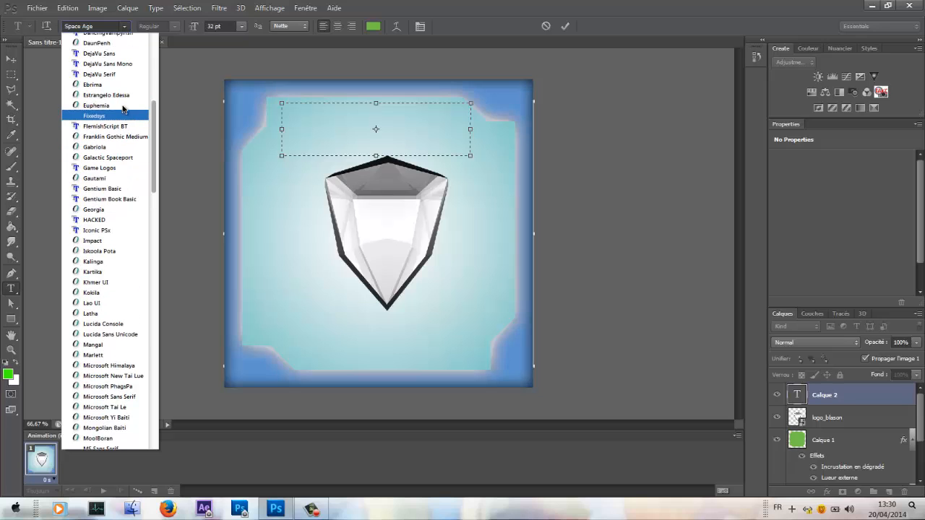
scroll(122, 109, up, 4)
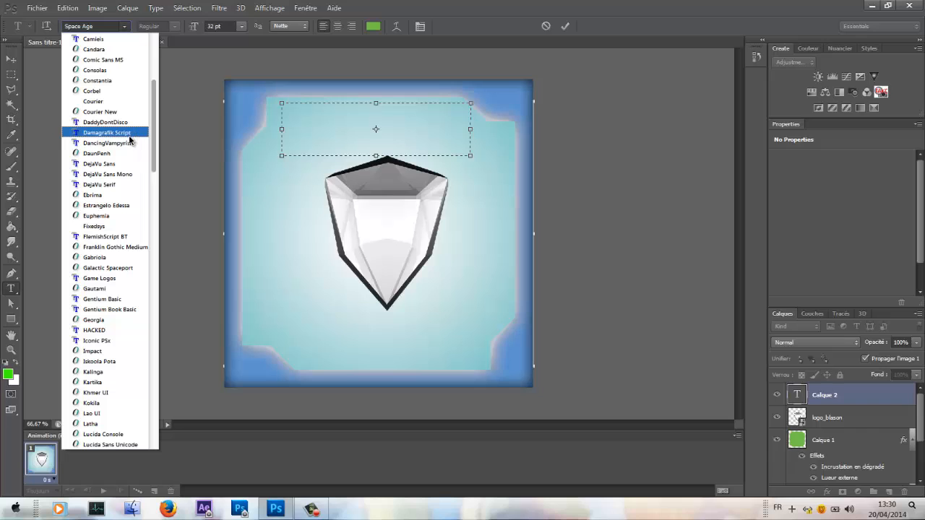
scroll(123, 144, up, 1)
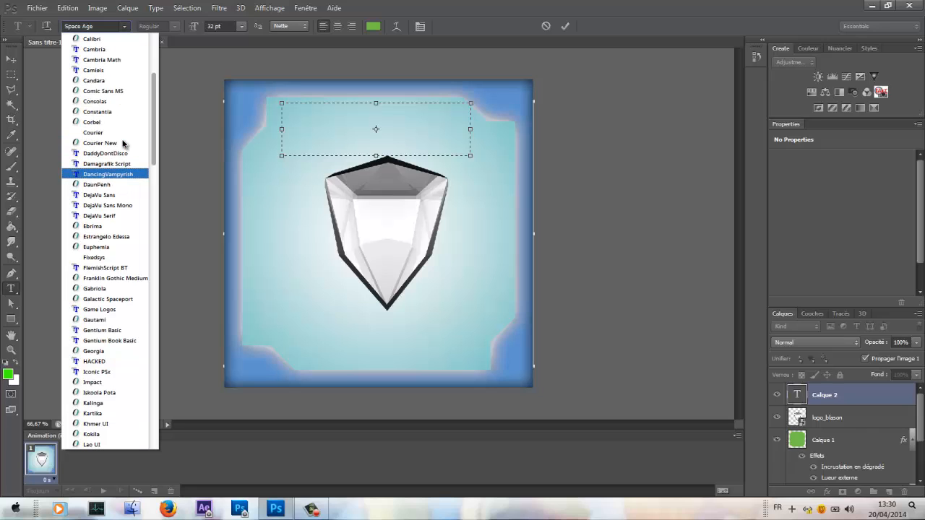
scroll(126, 151, down, 4)
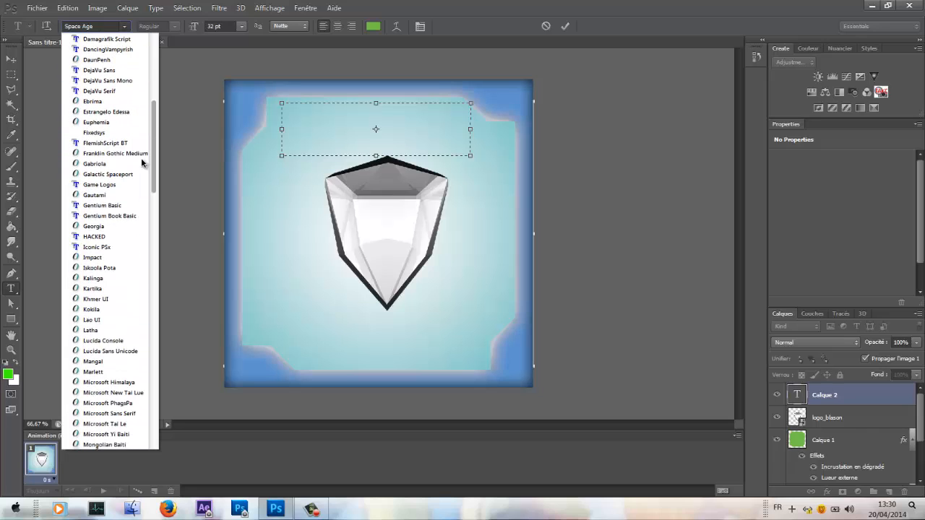
click(128, 237)
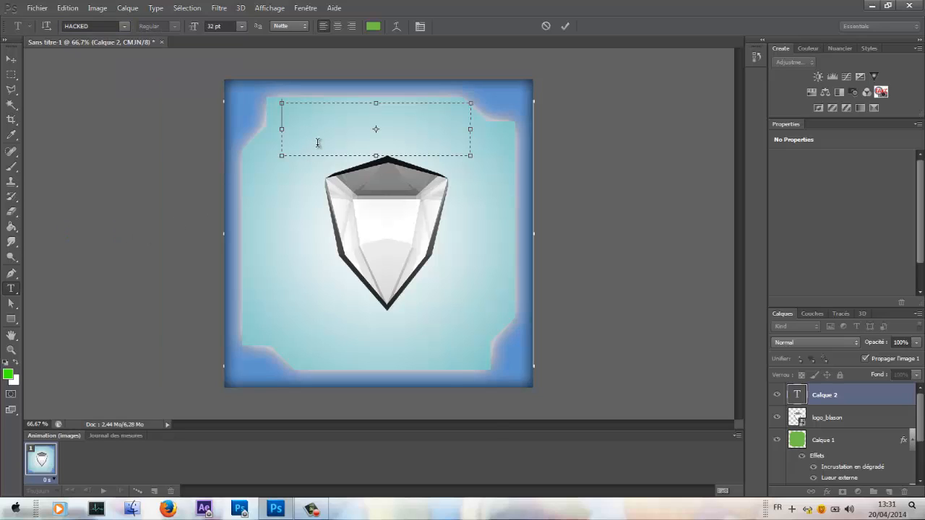
- Enter THE in the text box and colour the text near-black 030900
key(Caps_Lock)
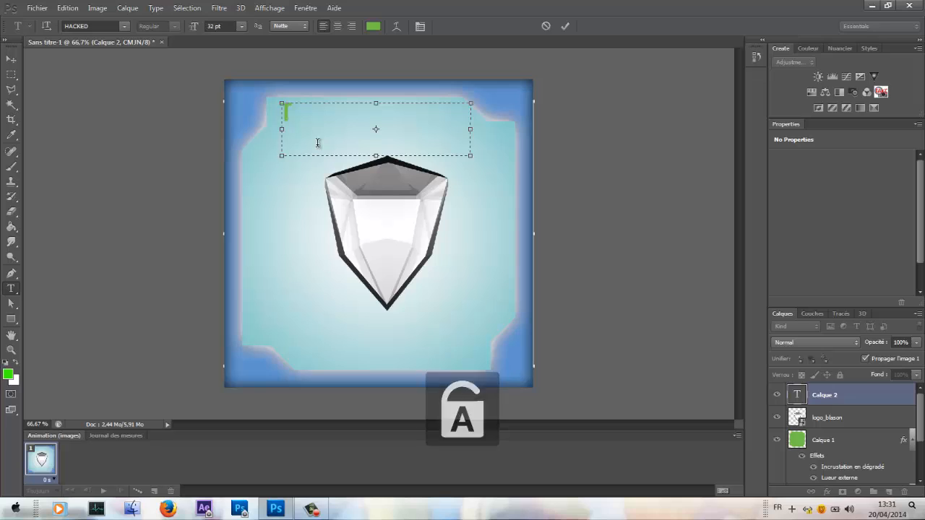
text(THE)
drag(334, 111, 10, 117)
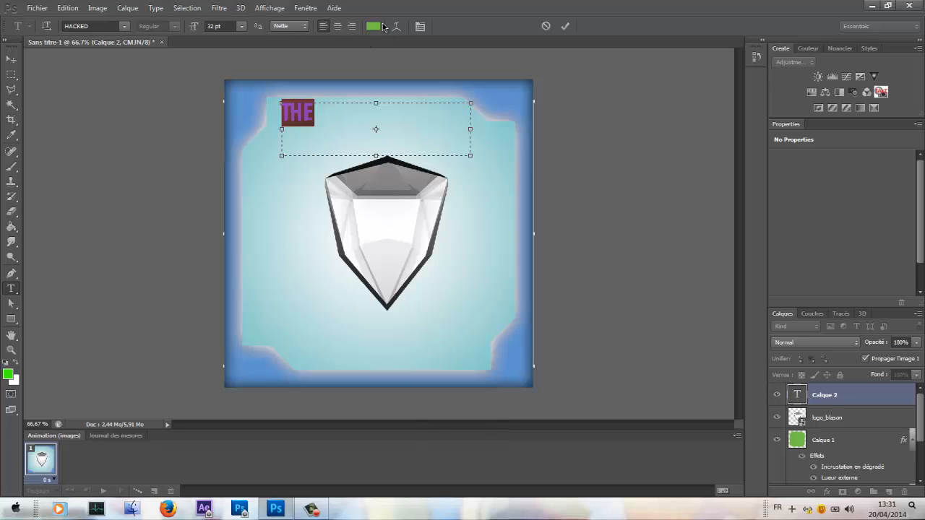
click(370, 29)
drag(414, 250, 299, 129)
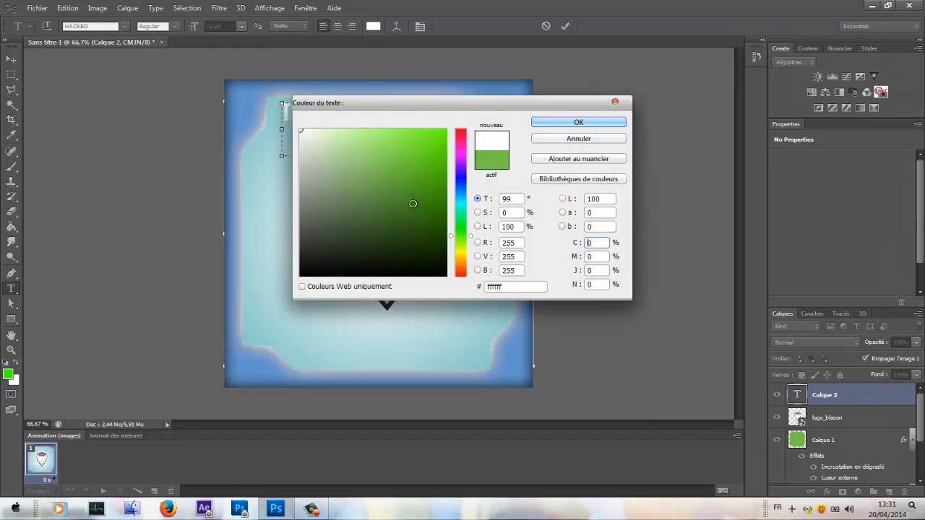
drag(412, 203, 466, 300)
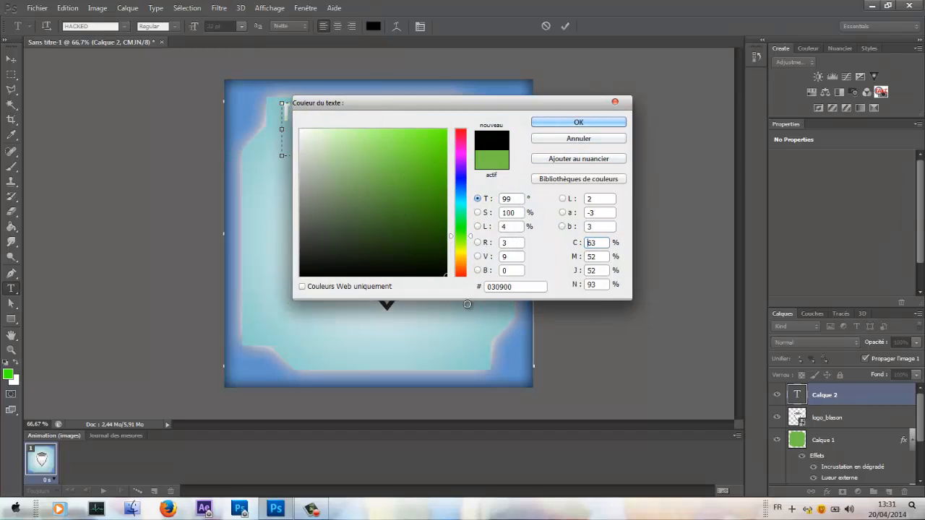
click(566, 124)
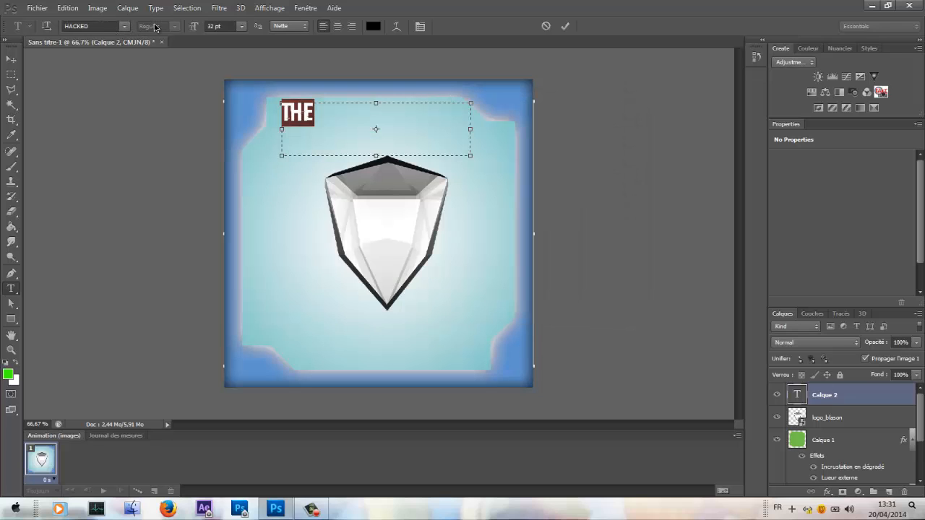
- Enlarge the word THE to 90 pt and commit the text
double_click(214, 22)
key(Up)
key(Up)
key(Up)
key(Up)
key(Up)
key(Up)
key(Up)
key(Up)
key(Up)
key(Up)
key(Up)
key(Up)
key(Up)
key(Up)
key(Up)
key(Up)
key(Up)
key(Up)
key(Up)
key(Up)
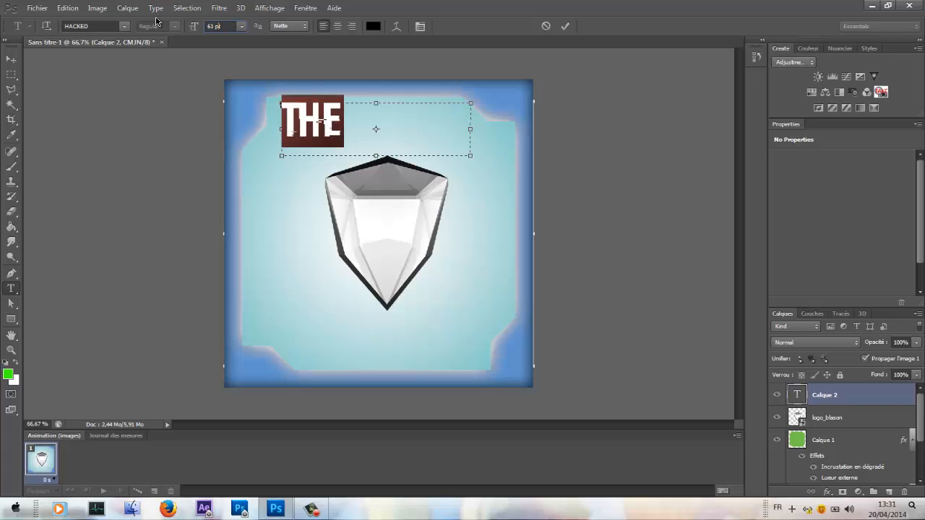
key(Up)
key(Up)
key(Up)
key(Up)
key(Up)
key(Up)
key(Up)
key(Up)
key(Up)
key(Up)
key(Up)
key(Up)
key(Up)
key(Up)
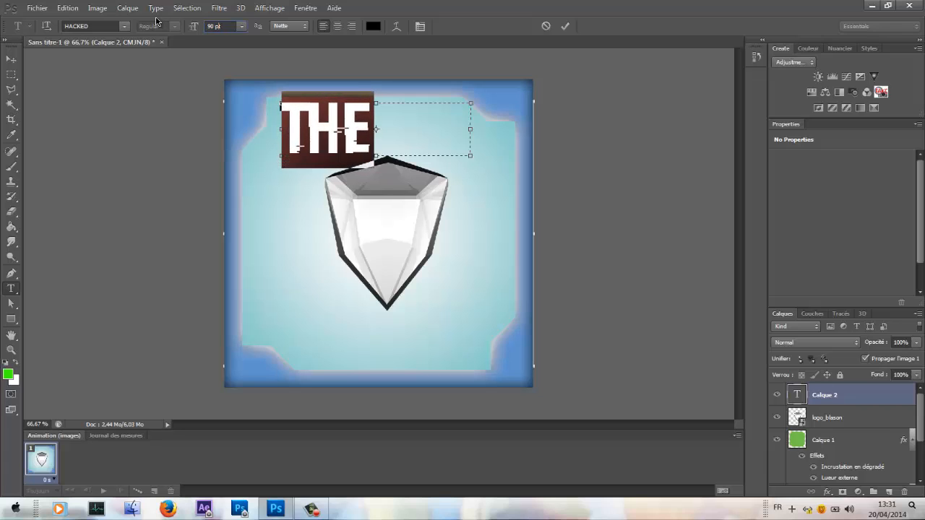
click(565, 26)
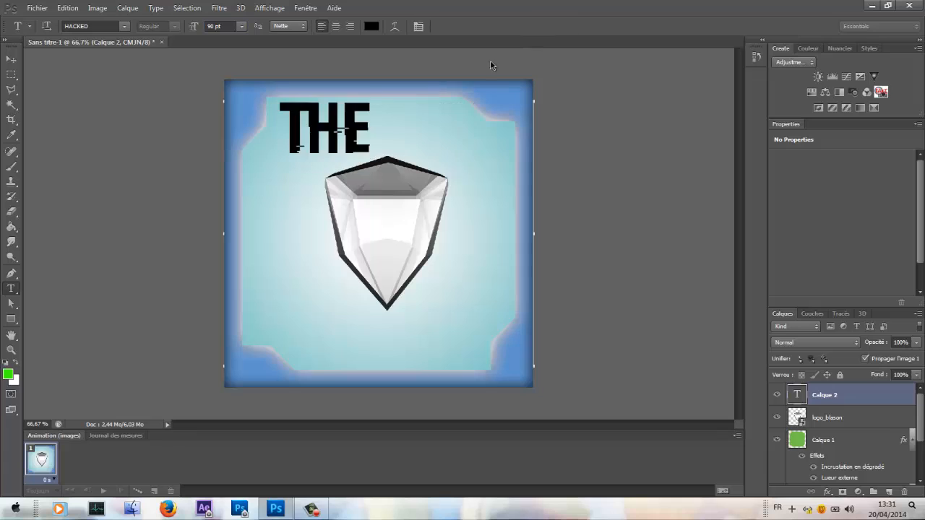
click(11, 59)
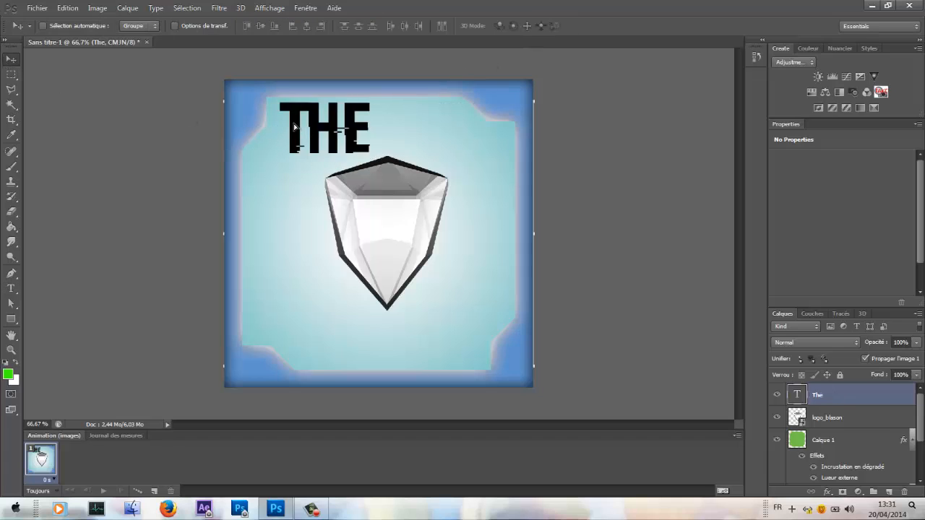
- Move the word THE to centre it above the shield and draw a wide text box just below the shield's tip
drag(293, 127, 352, 131)
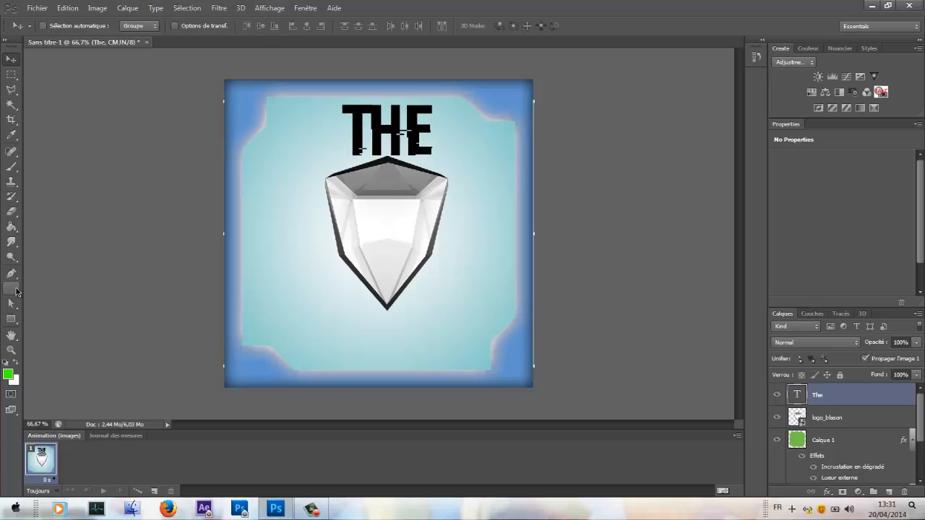
click(11, 289)
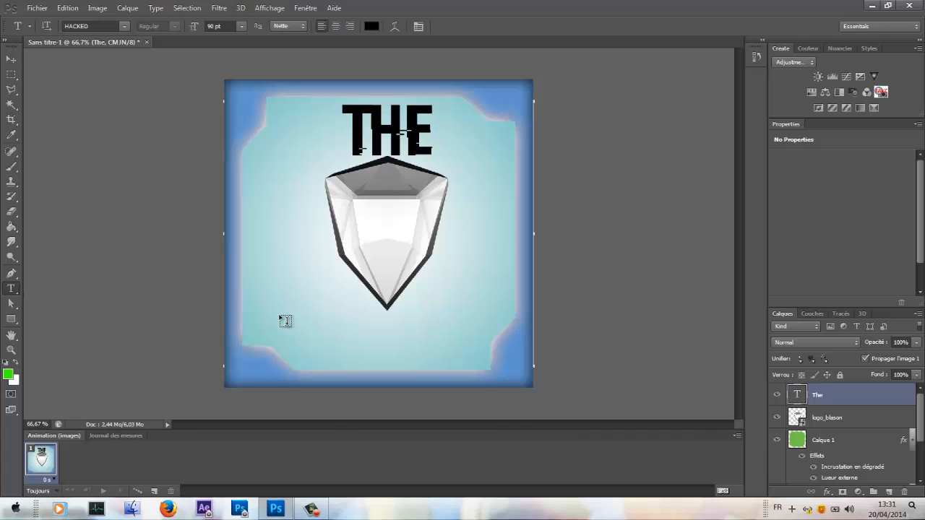
drag(279, 311, 489, 359)
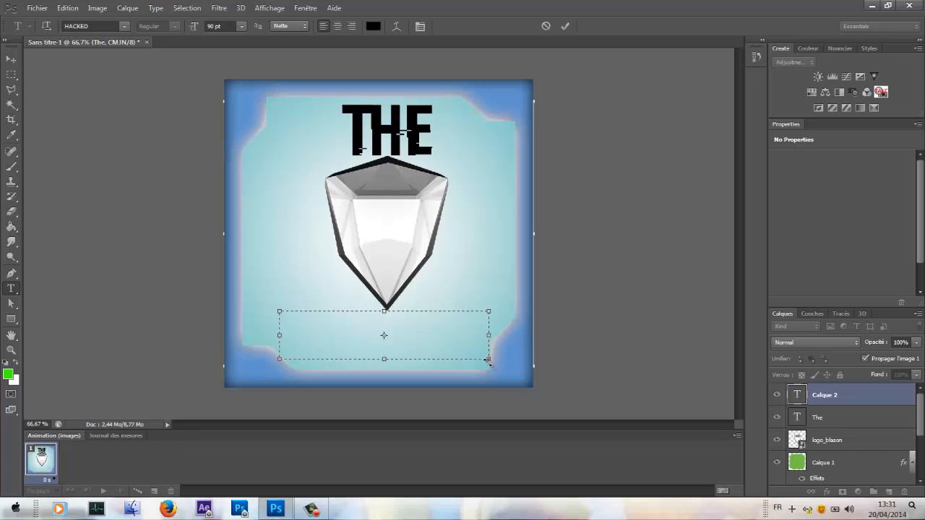
- Set the text size to 32 pt and enter JOKER in the lower text box
double_click(211, 26)
text(OCKER)
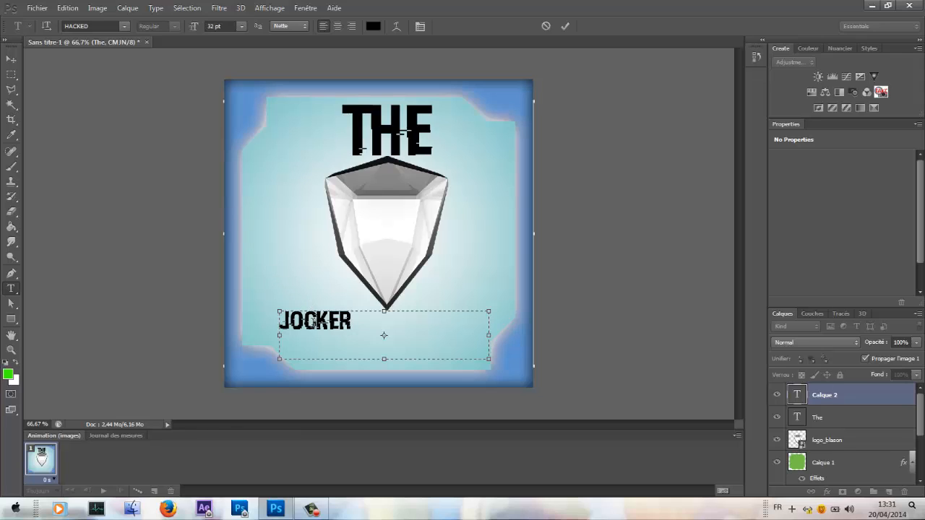
drag(316, 321, 328, 320)
mouse_move(317, 321)
mouse_down()
mouse_move(264, 322)
mouse_move(316, 321)
mouse_move(304, 322)
mouse_up()
key(BackSpace)
- Enlarge the word JOKER to 66 pt and commit the text
key(ctrl+a)
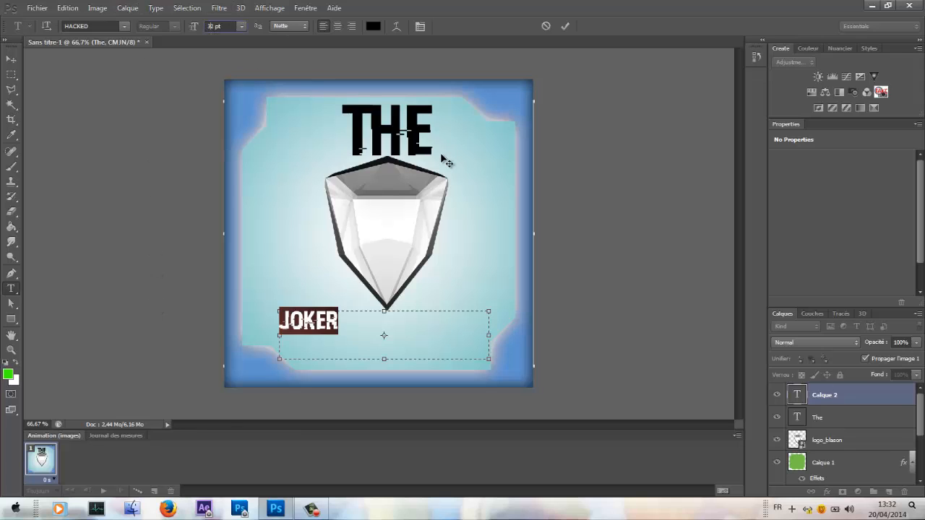
key(ctrl+shift+period)
key(ctrl+shift+period)
key(ctrl+shift+period)
key(ctrl+shift+period)
key(ctrl+shift+period)
key(ctrl+shift+period)
key(ctrl+shift+period)
key(ctrl+shift+period)
key(ctrl+shift+period)
key(ctrl+shift+period)
key(ctrl+shift+period)
key(ctrl+shift+period)
key(ctrl+shift+period)
key(ctrl+shift+period)
key(ctrl+shift+period)
key(ctrl+shift+period)
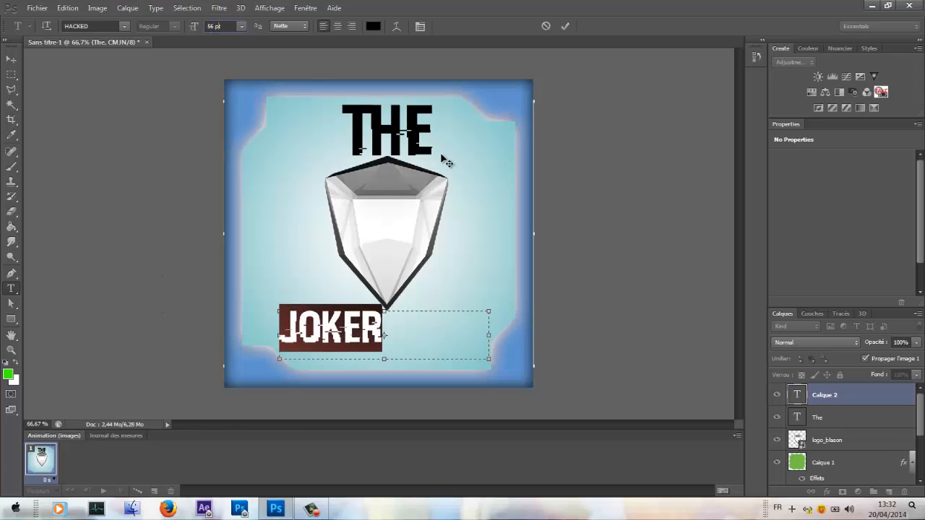
key(ctrl+shift+period)
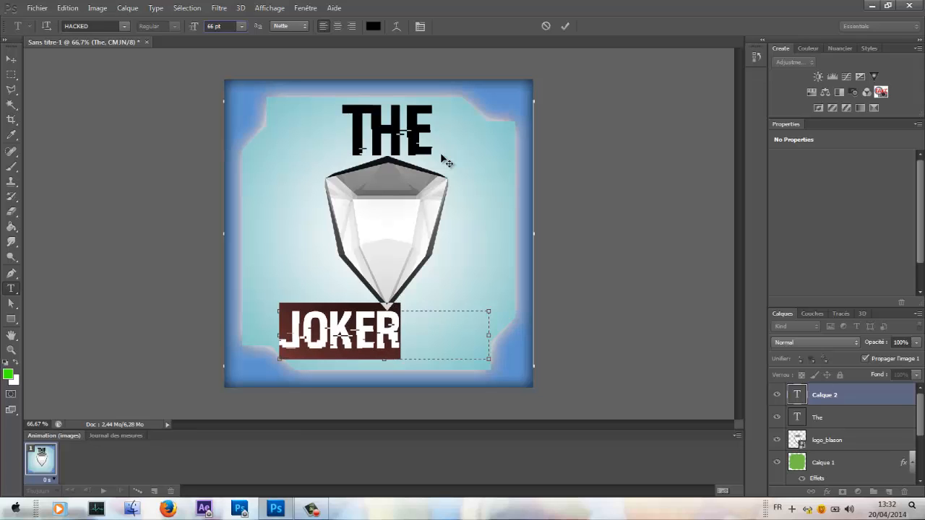
click(565, 26)
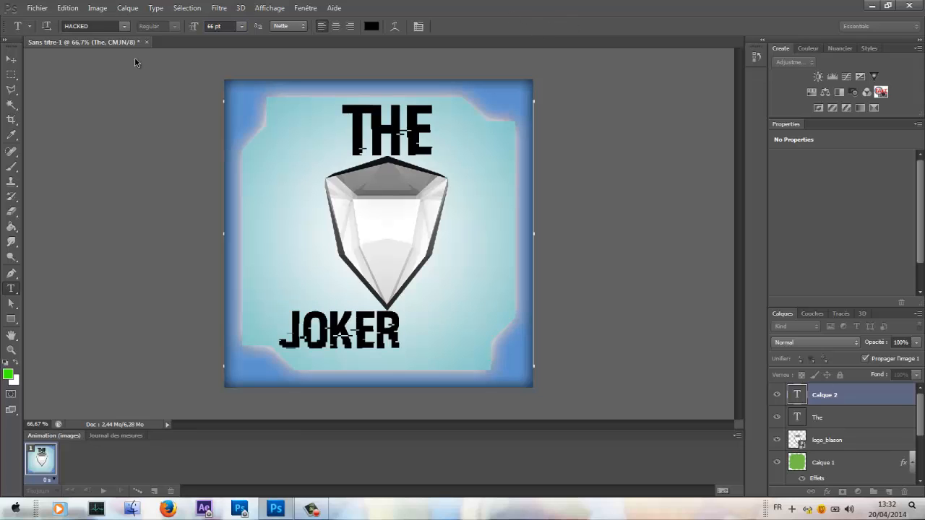
- Centre the word JOKER beneath the shield and shift the shield and the word THE slightly left to the middle of the frame
click(12, 59)
drag(339, 324, 385, 344)
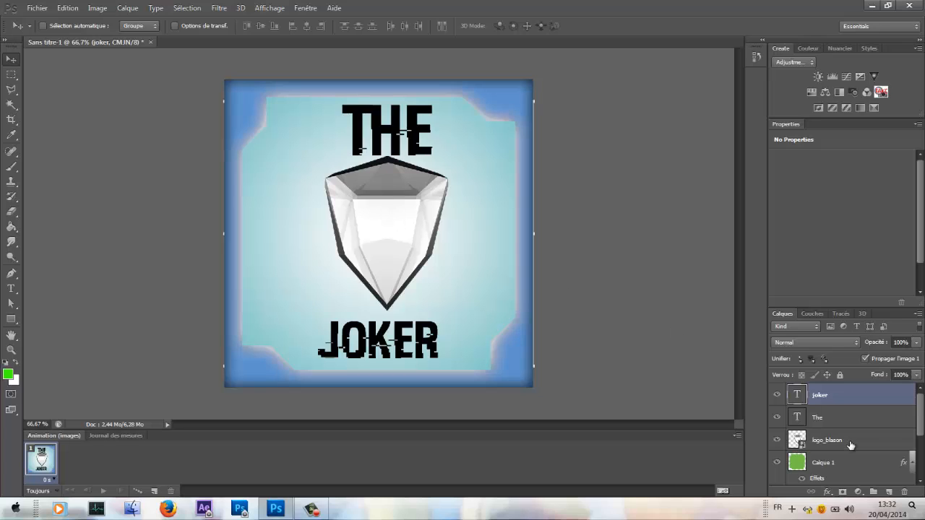
ctrl+click(387, 236)
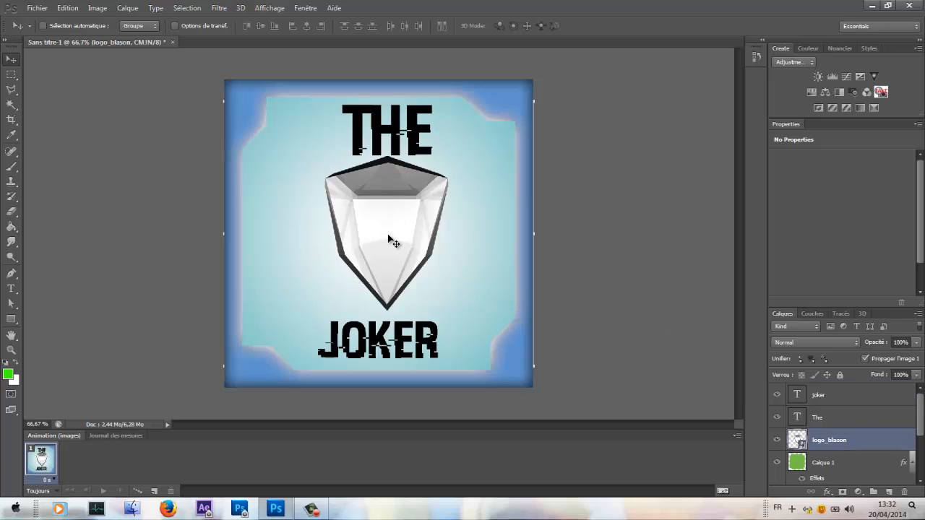
drag(383, 239, 380, 240)
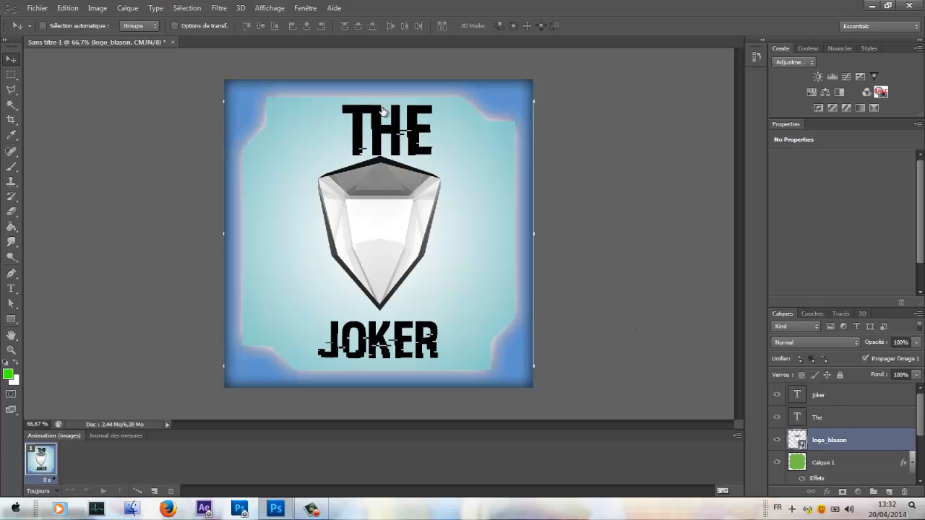
ctrl+click(385, 132)
drag(385, 132, 379, 133)
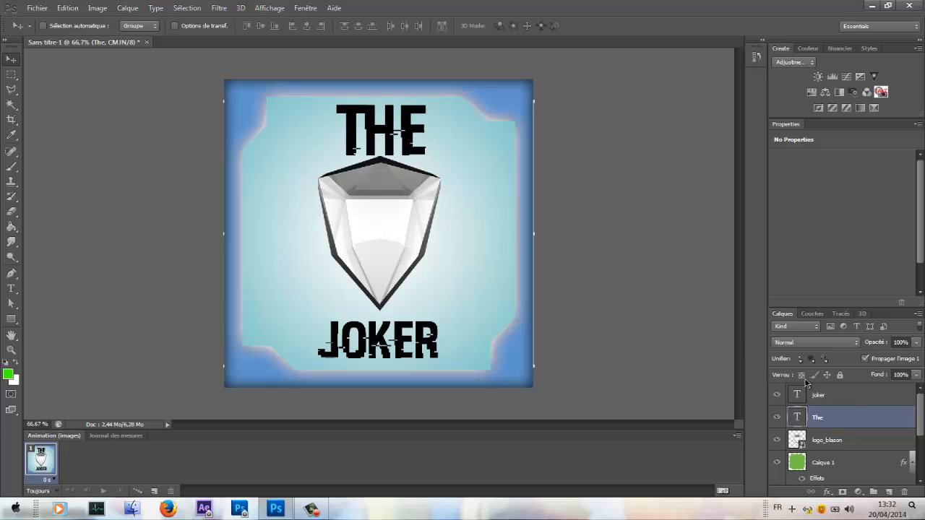
- Convert the THE and JOKER text layers together into one smart object
shift+click(858, 401)
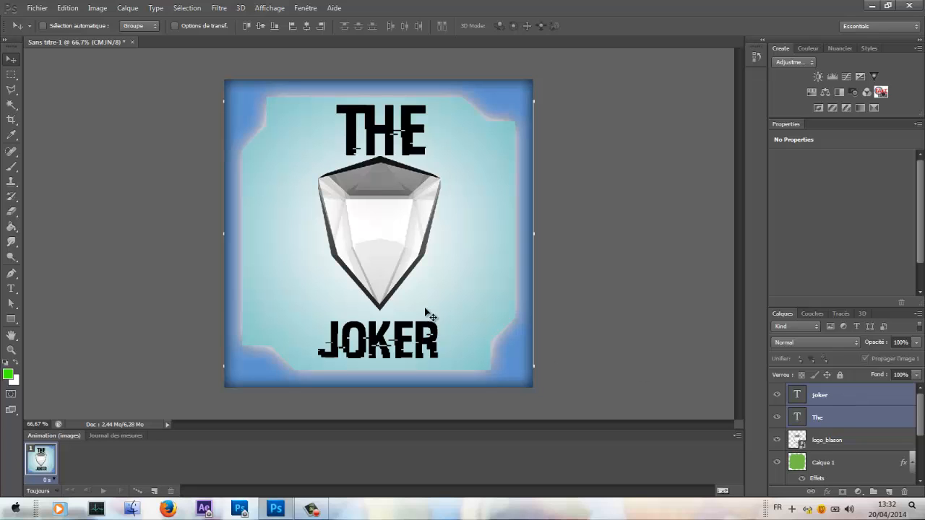
right_click(887, 424)
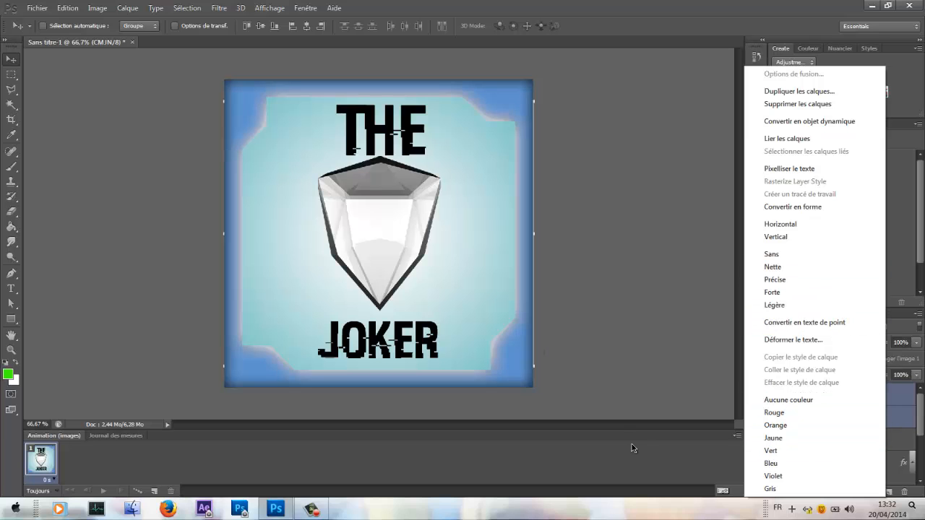
click(632, 444)
right_click(860, 416)
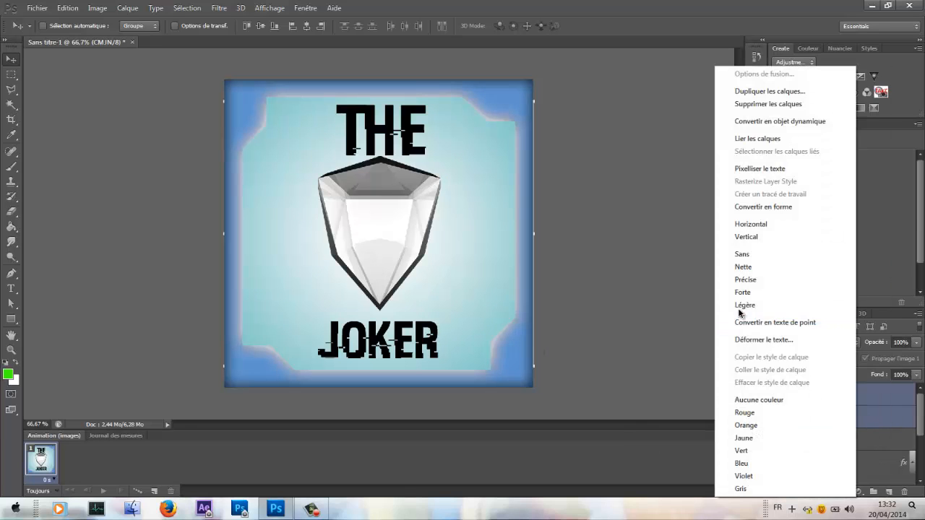
click(758, 121)
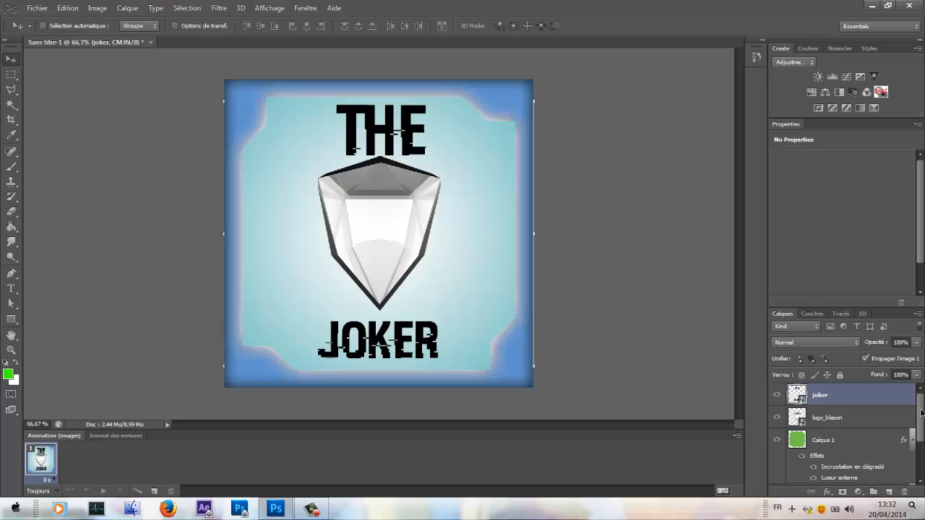
- Add a gradient overlay to the joker smart object and set its scale to 150 %
drag(921, 404, 922, 363)
double_click(885, 399)
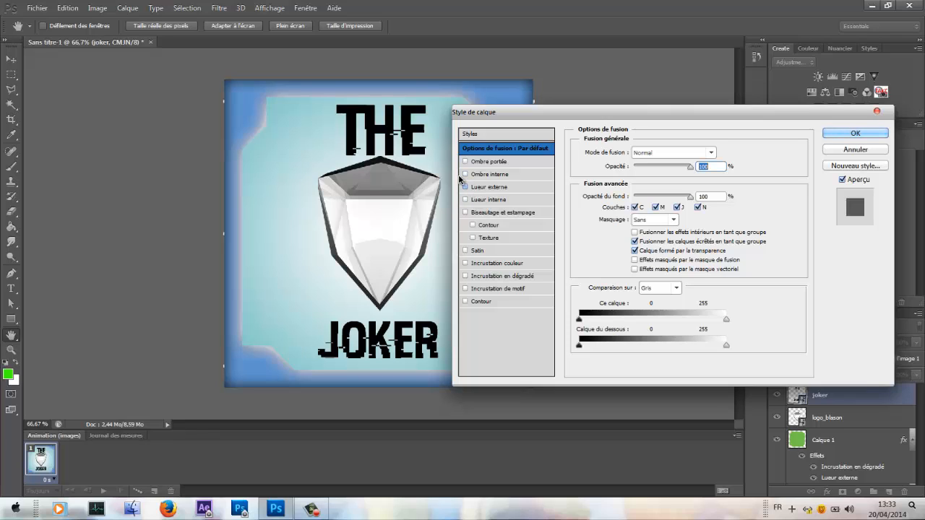
click(465, 276)
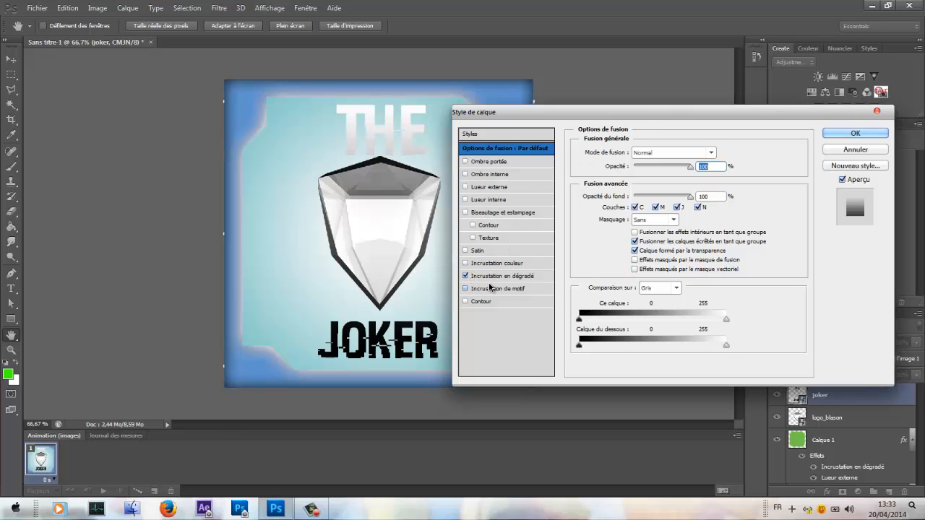
click(500, 276)
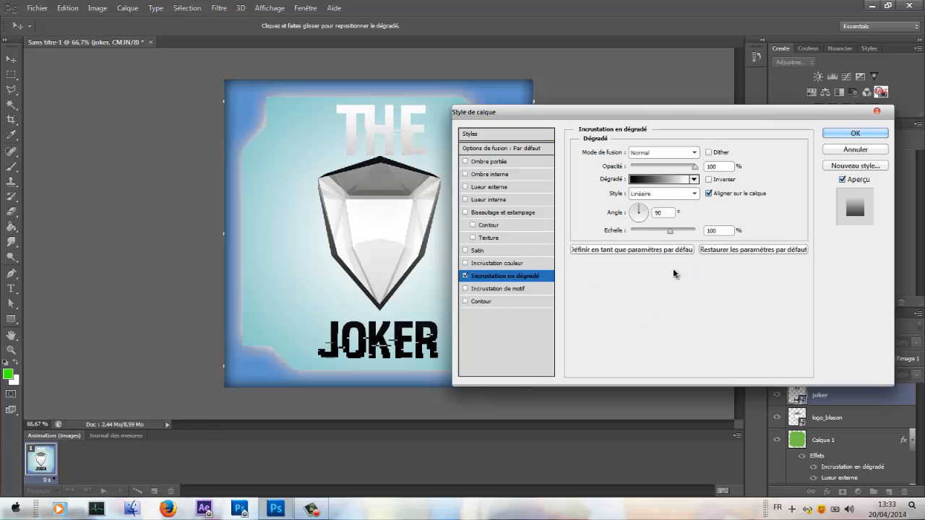
drag(671, 231, 758, 236)
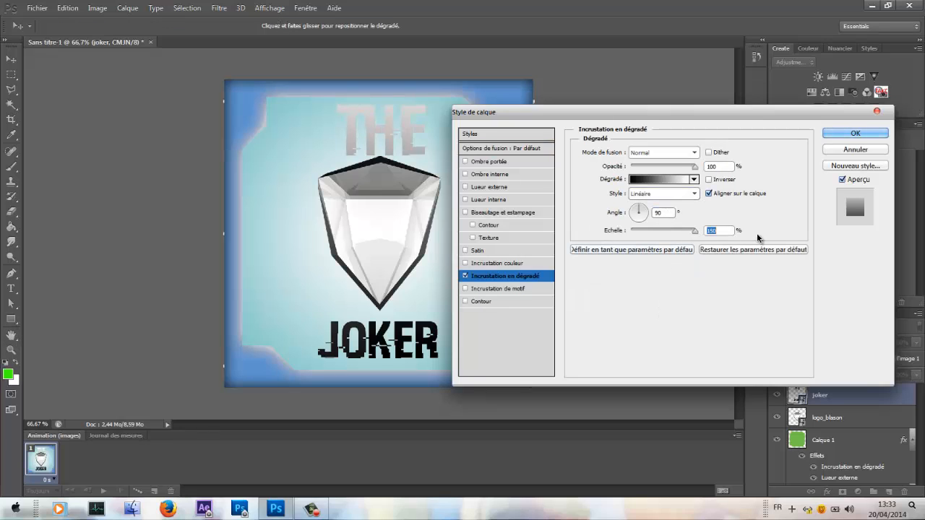
- Change the starting colour stop of the text gradient from black to bright red
click(656, 180)
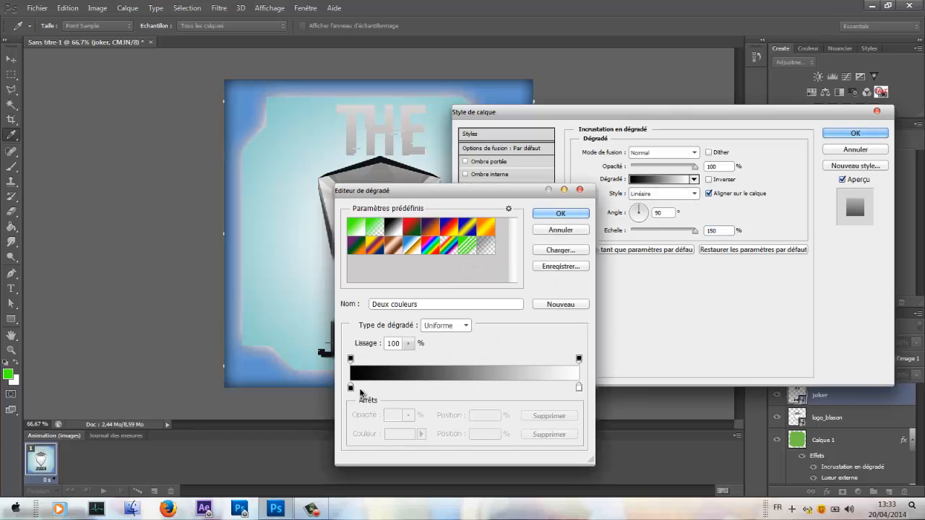
click(350, 387)
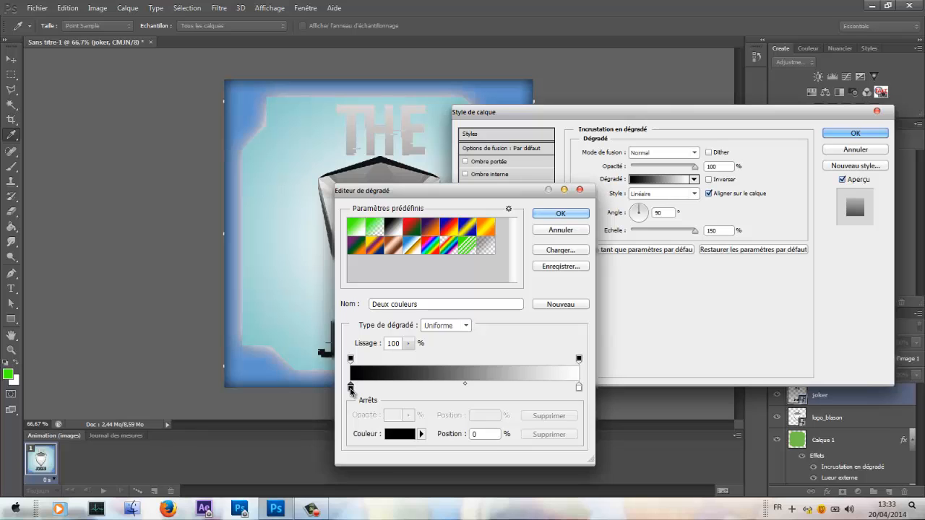
double_click(351, 387)
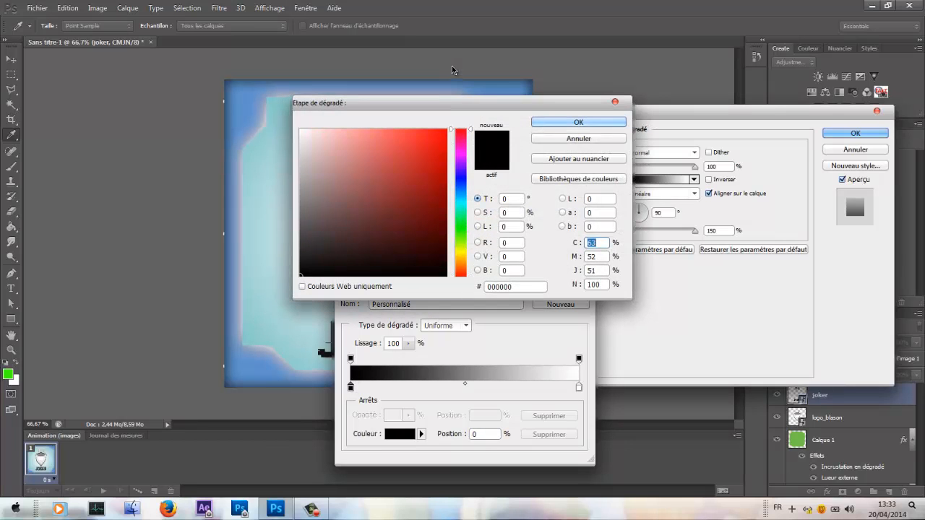
drag(395, 141, 502, 104)
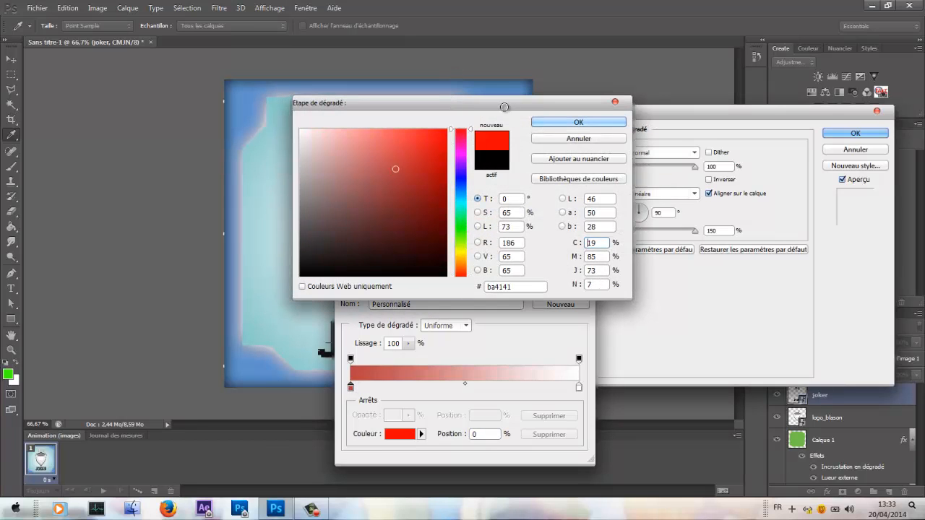
click(541, 123)
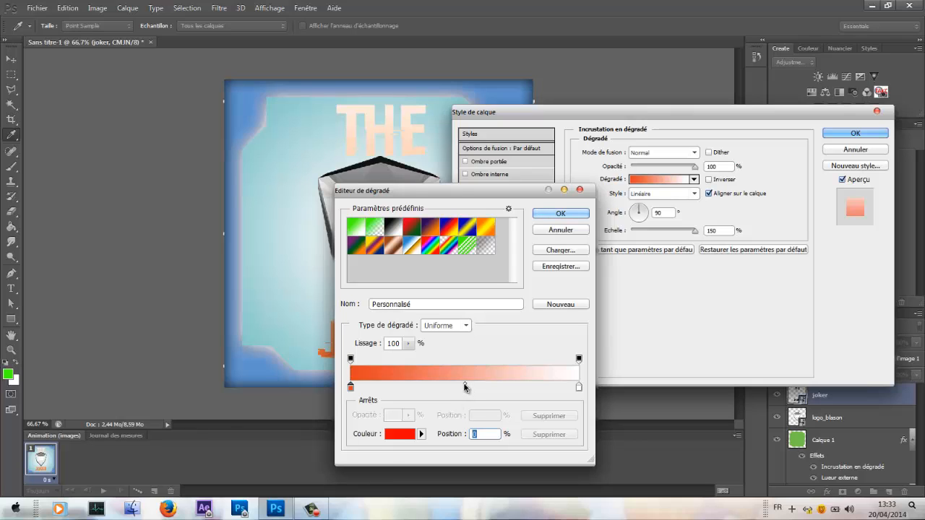
- Try the gradient's midpoint at 94 %, set it back to 50 % and accept the gradient
click(465, 385)
drag(467, 384, 565, 383)
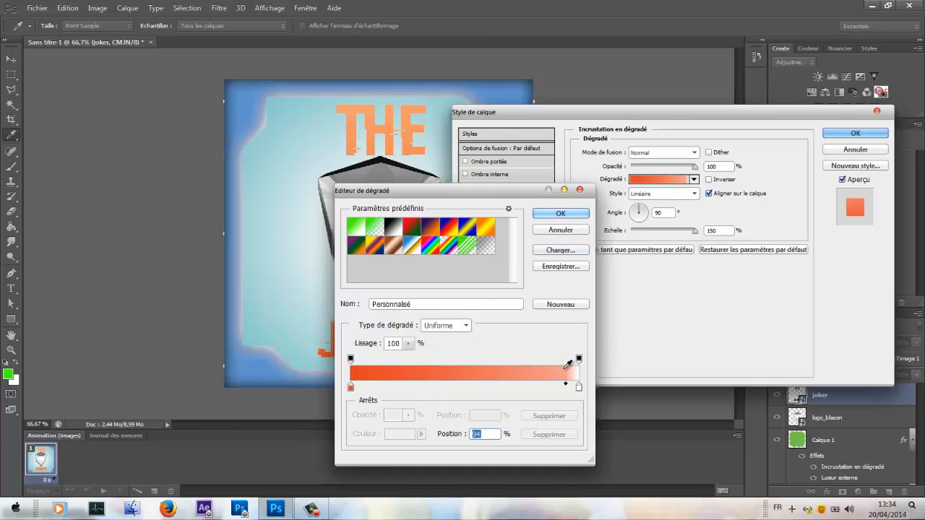
text(50)
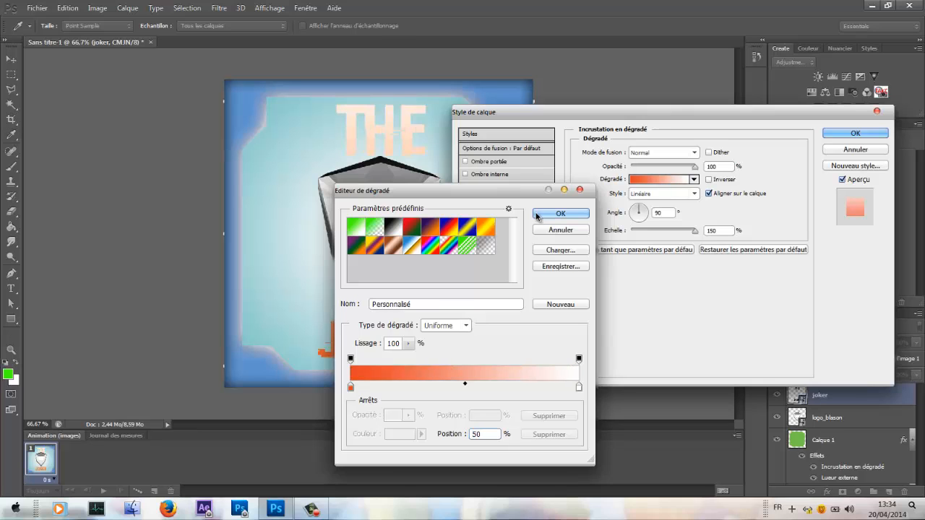
click(536, 213)
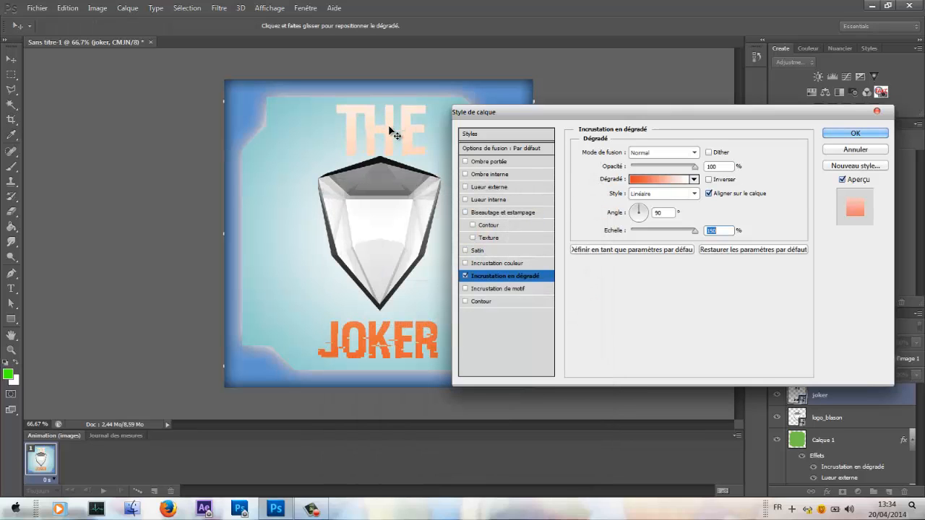
- Reposition the gradient overlay upward across the title text on the canvas
drag(390, 175, 401, 130)
drag(401, 65, 403, 58)
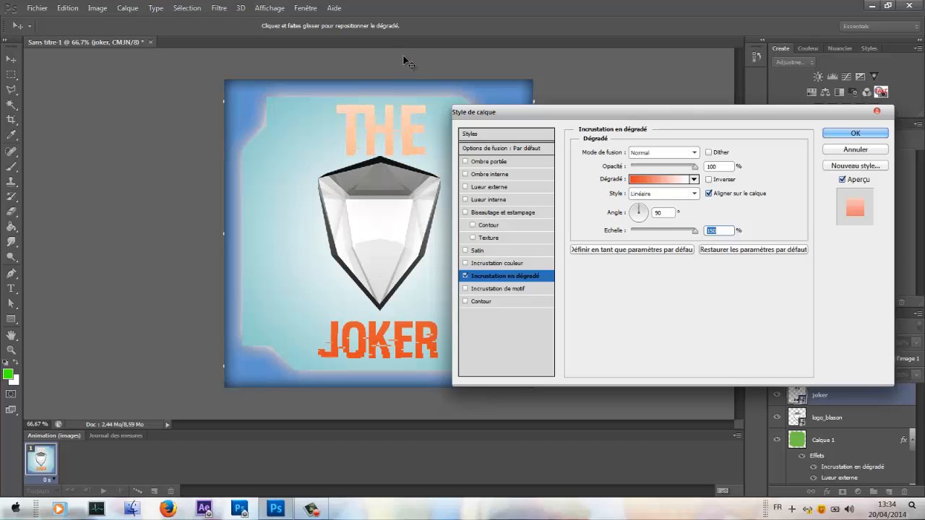
- Apply the Premier plan -> arrière-plan gradient preset to the text overlay, recolour its starting stop blue-violet 3c00ff and accept the gradient
click(666, 178)
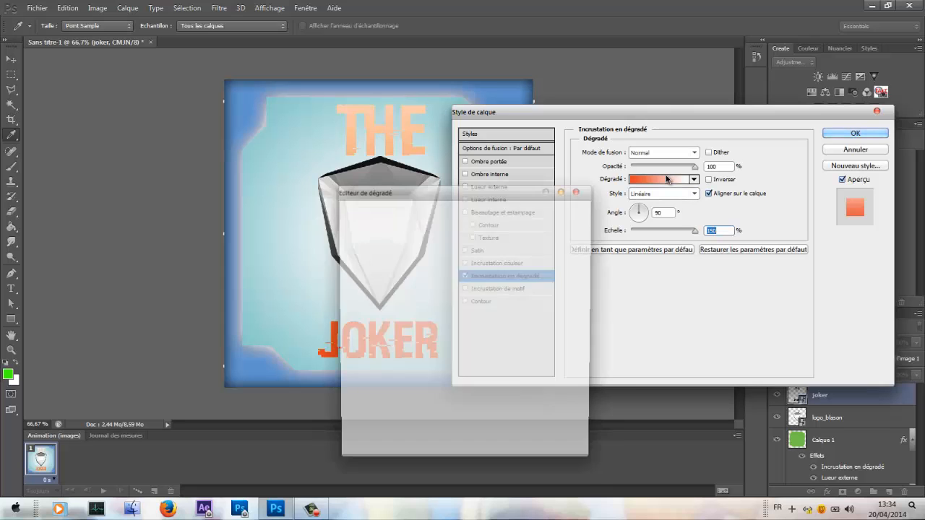
double_click(363, 224)
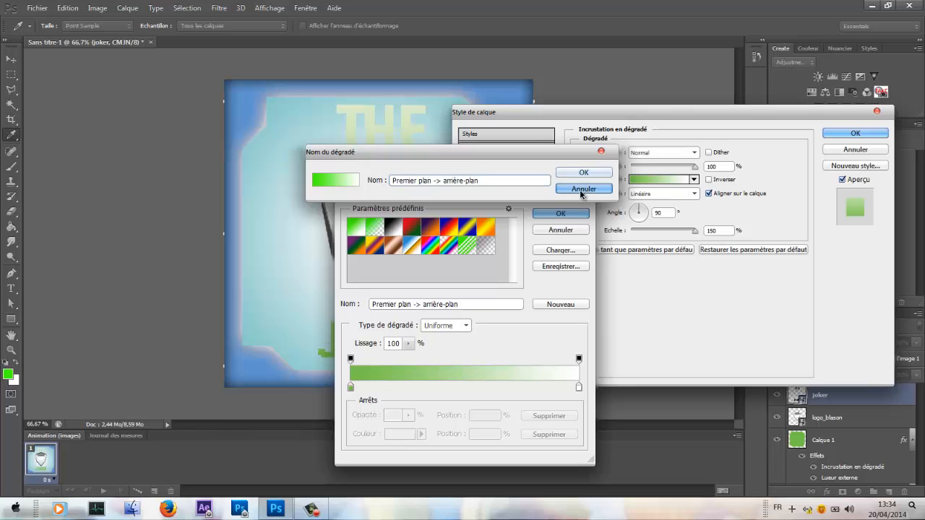
click(582, 189)
double_click(350, 387)
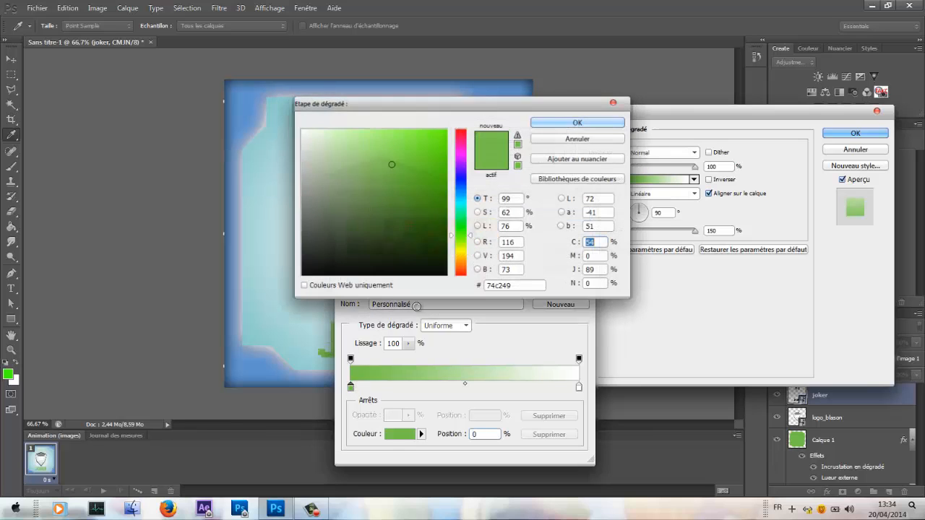
drag(458, 248, 468, 175)
drag(392, 145, 534, 104)
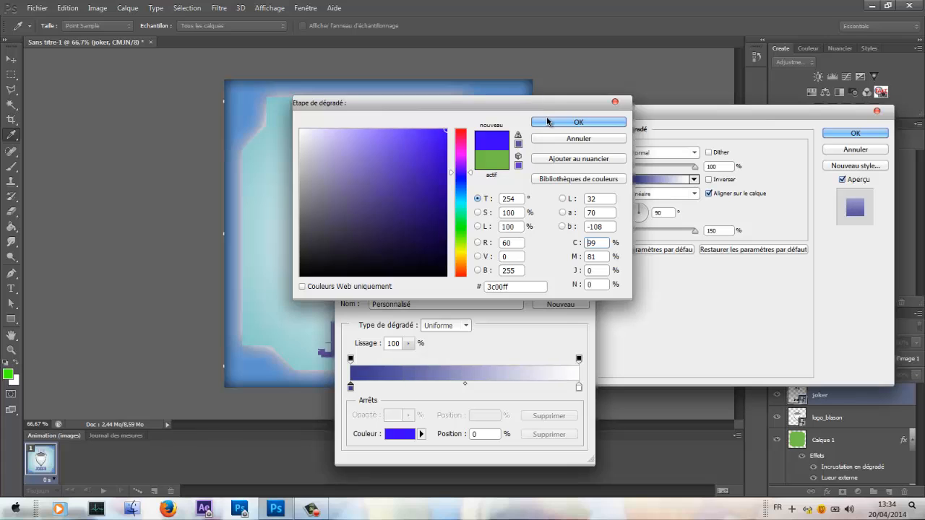
click(552, 124)
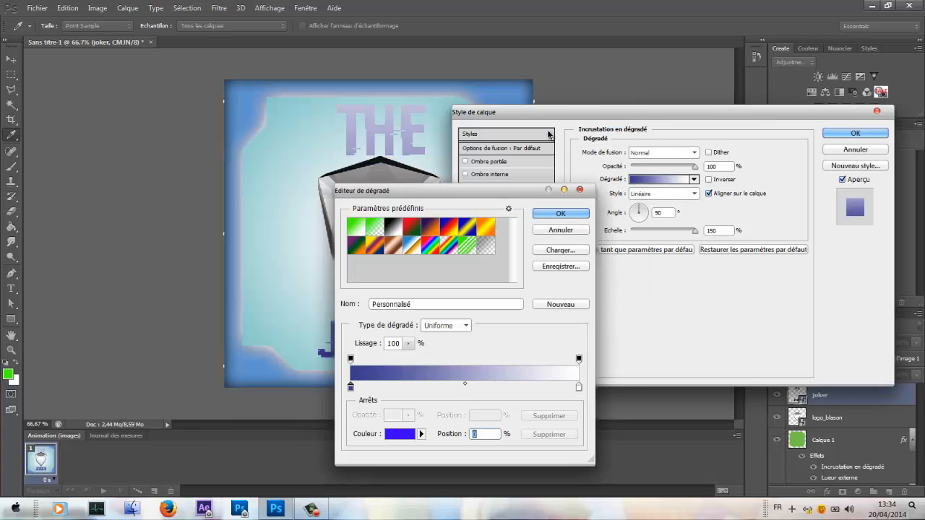
click(560, 213)
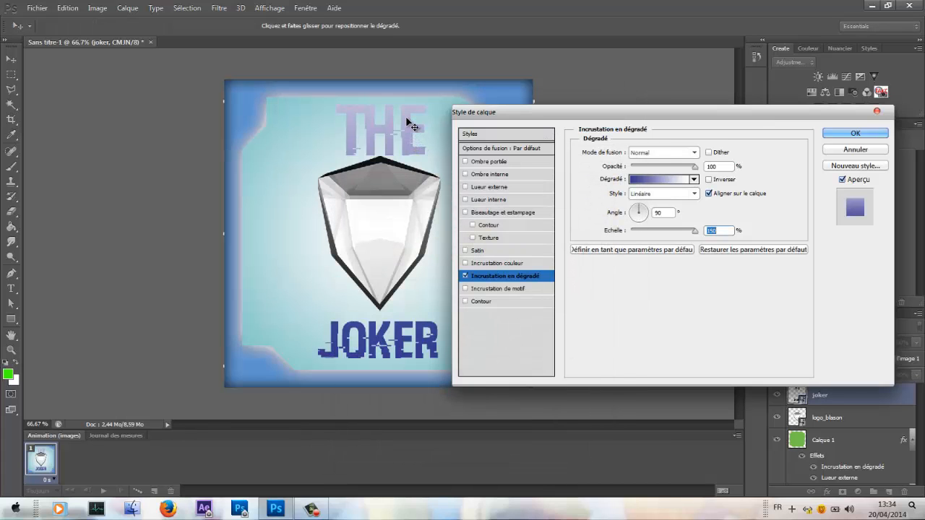
- Shift the gradient overlay upward across the title text and accept the layer style
drag(414, 127, 423, 74)
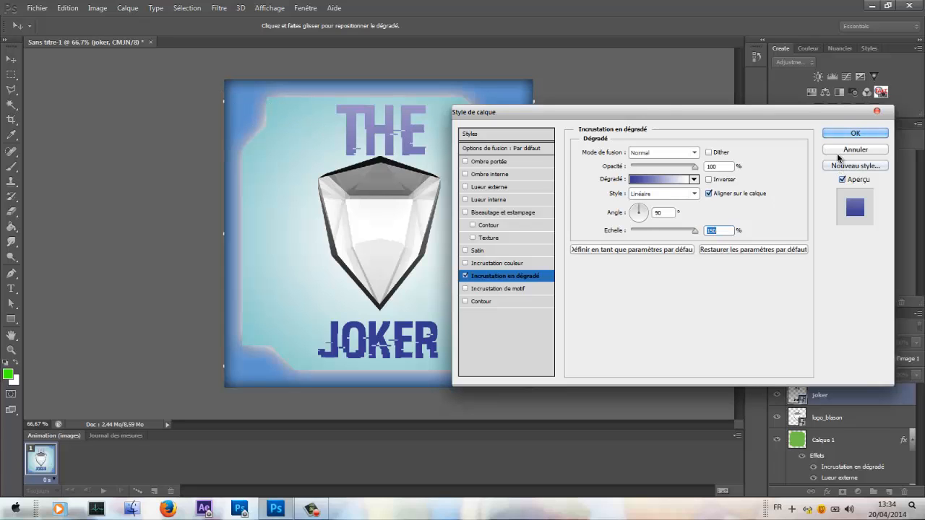
click(842, 133)
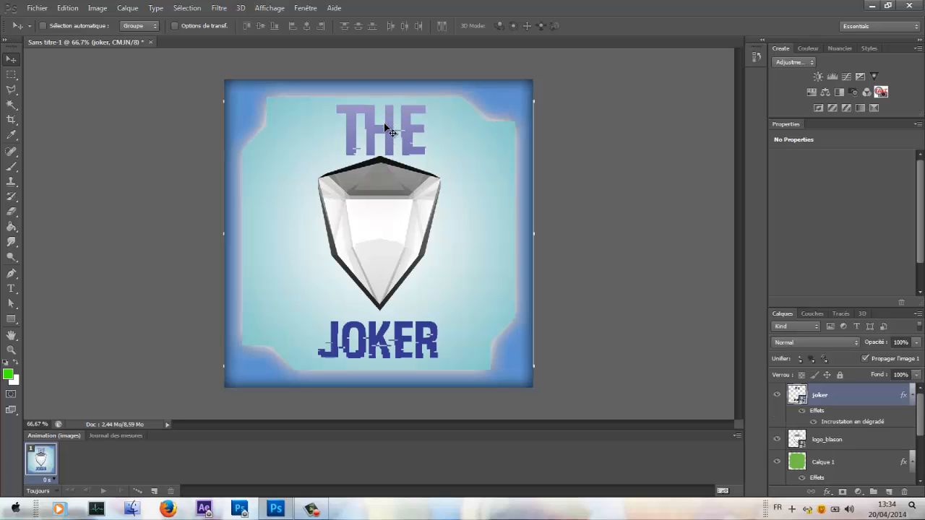
- Place the text2 image from the Objet 2D&3D folder, scaled down to about 11.7 % near the canvas's lower-left corner
click(42, 8)
click(64, 180)
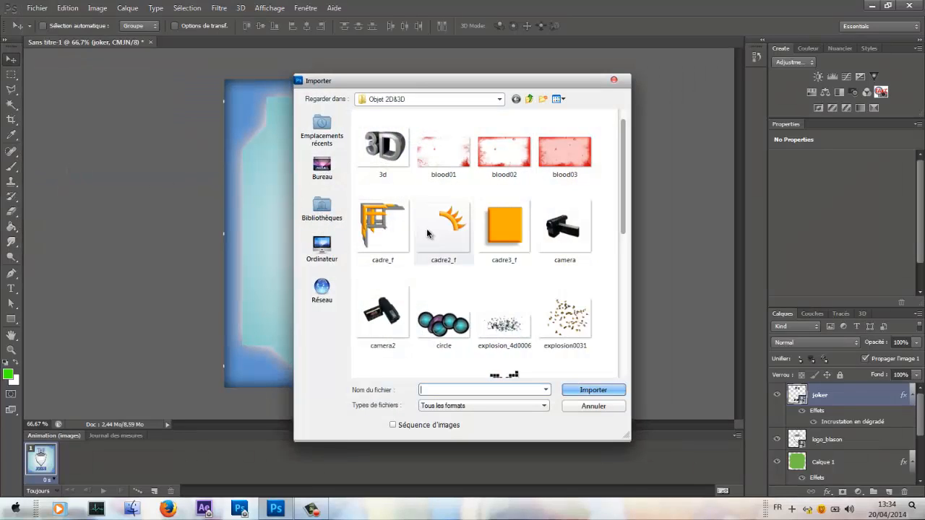
click(564, 318)
scroll(527, 304, down, 6)
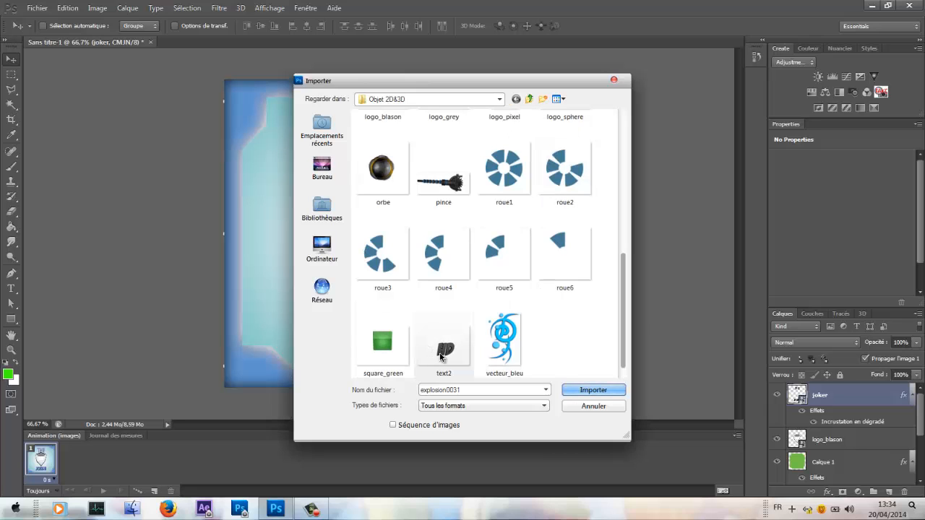
double_click(441, 349)
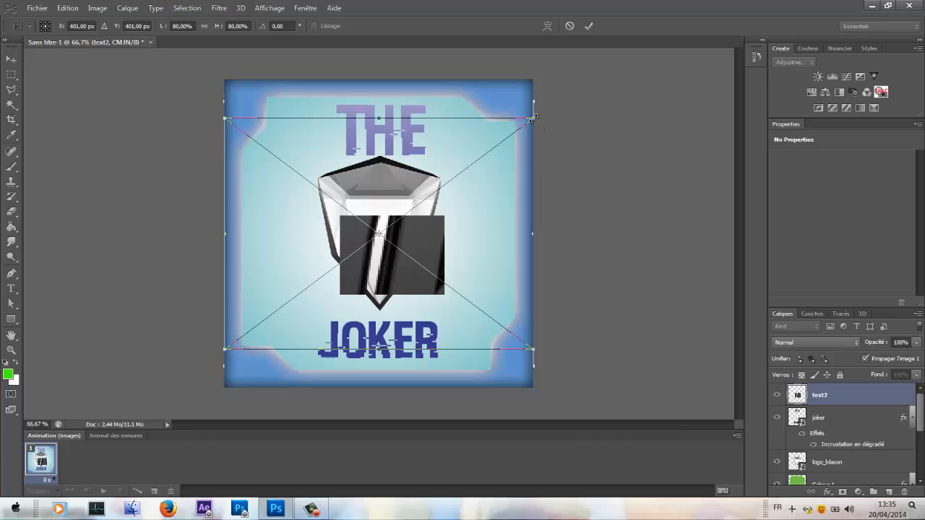
drag(531, 118, 269, 314)
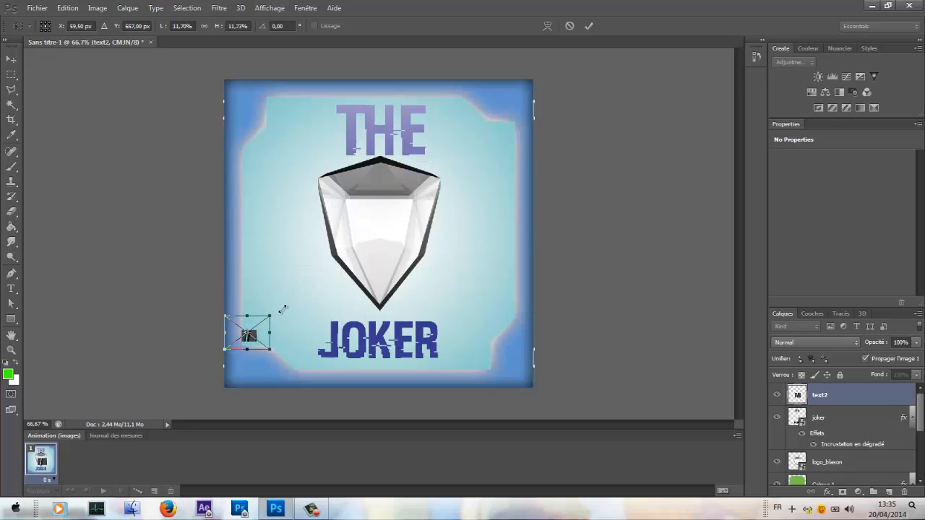
click(589, 26)
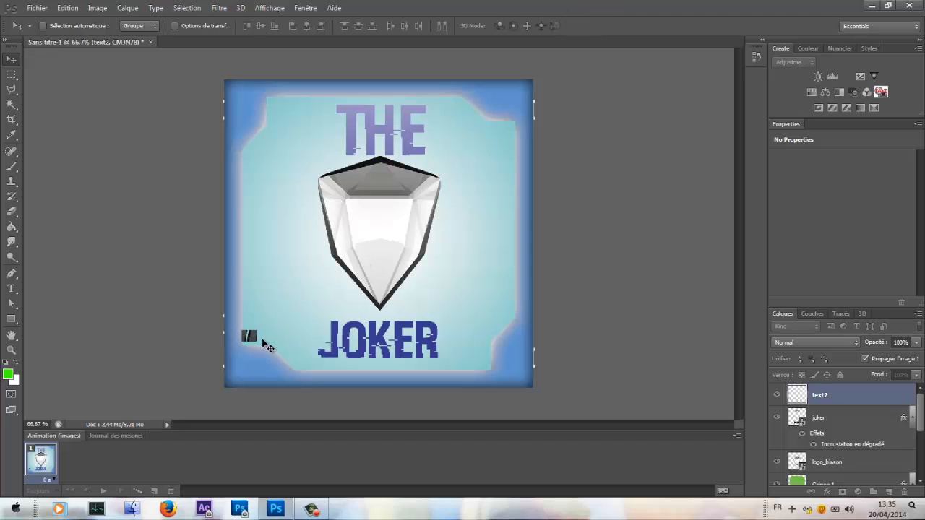
- Move the small text2 graphic down toward the frame's lower-left corner and start a free transform on it
drag(254, 339, 263, 355)
key(ctrl+t)
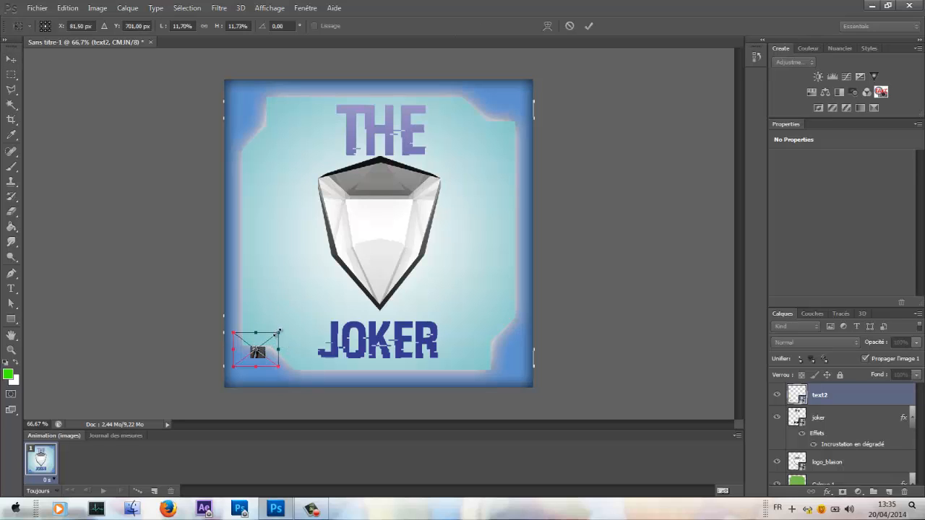
drag(278, 332, 315, 328)
key(ctrl+s)
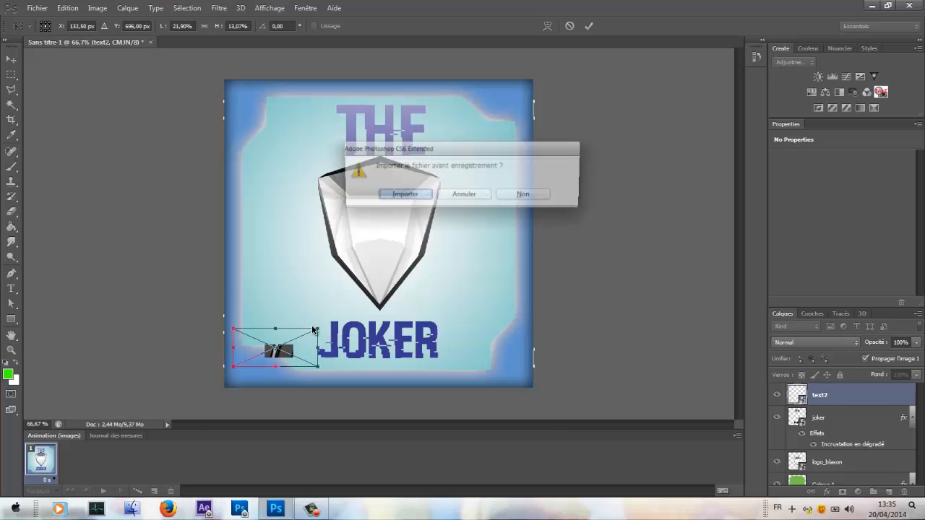
click(473, 196)
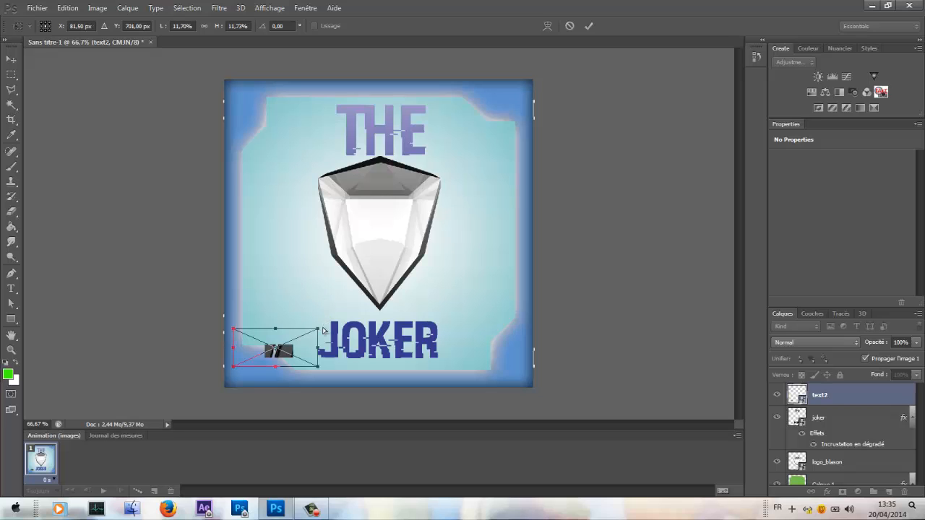
key(ctrl+z)
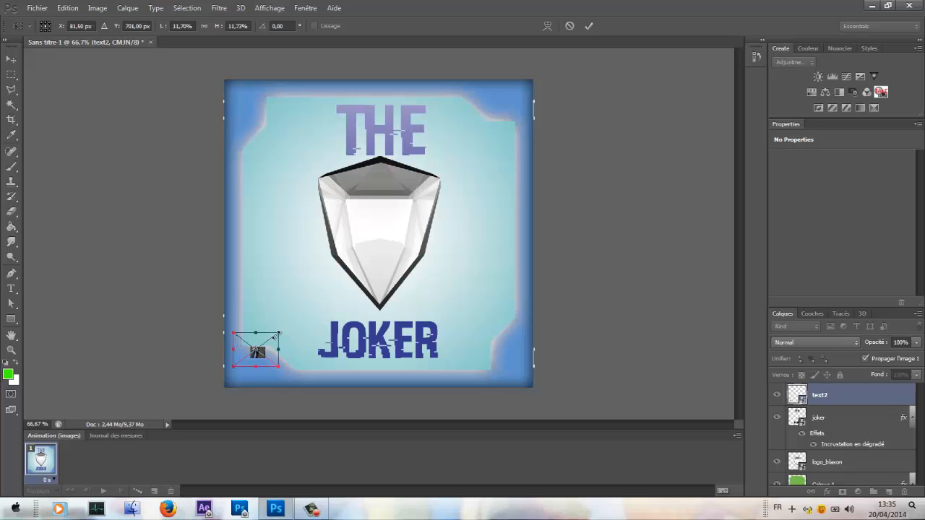
- Enlarge the text2 graphic proportionally to about 19.5 % and move it into the lower-left corner of the blue frame
drag(279, 332, 308, 310)
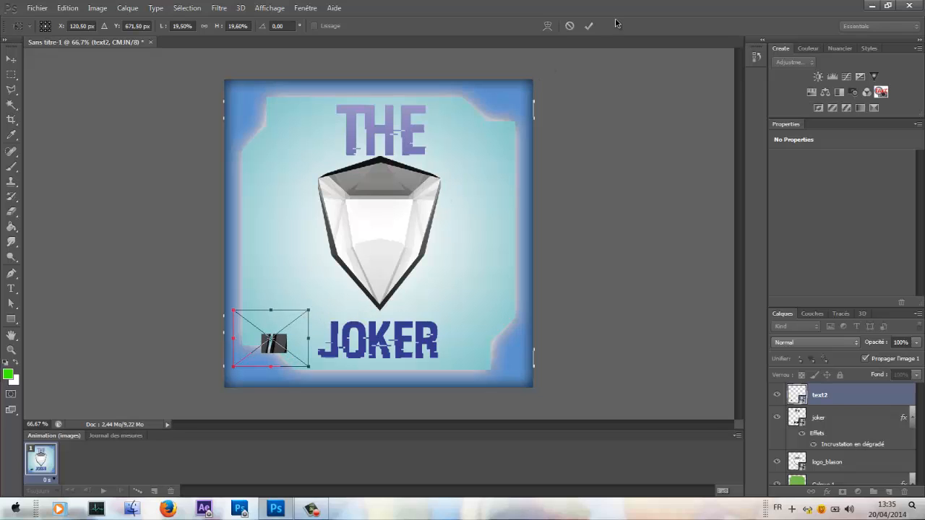
click(589, 25)
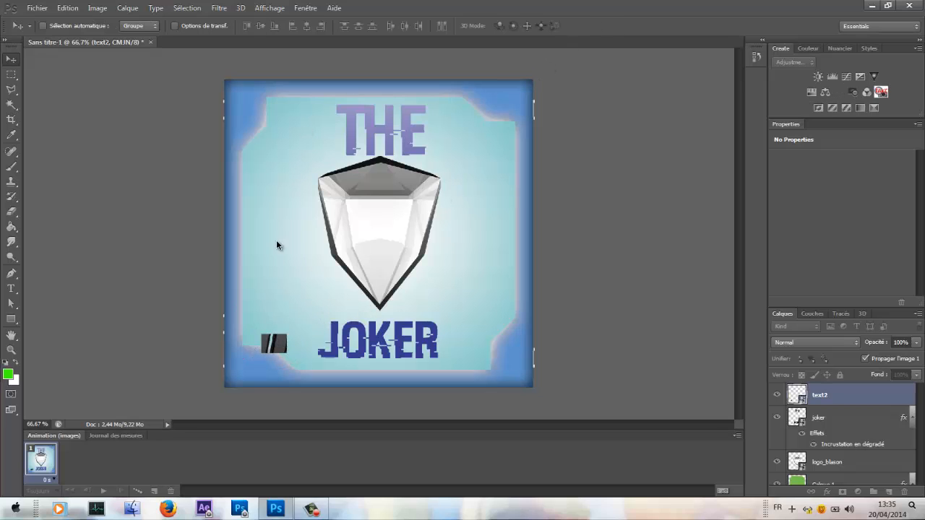
drag(278, 350, 245, 369)
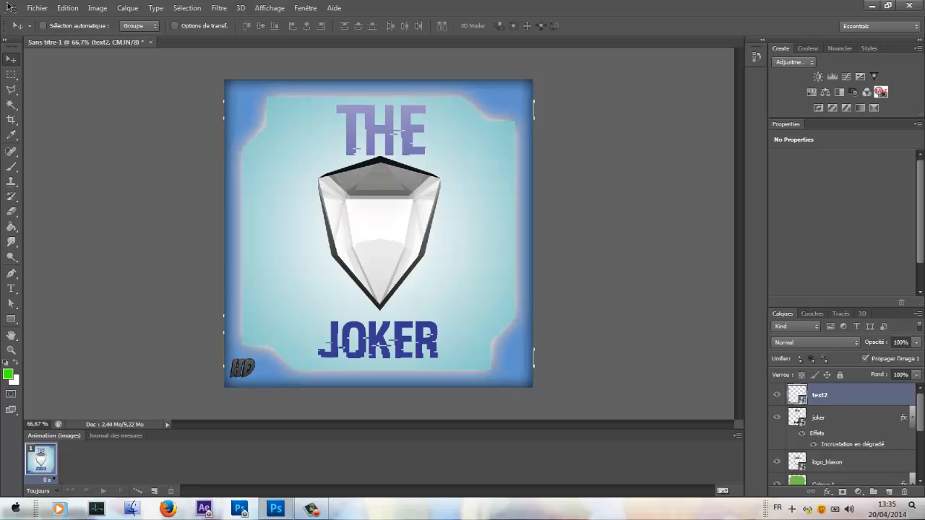
- Place the spas-12_large image from the shotgun subfolder of the Armes folder onto the canvas
click(37, 8)
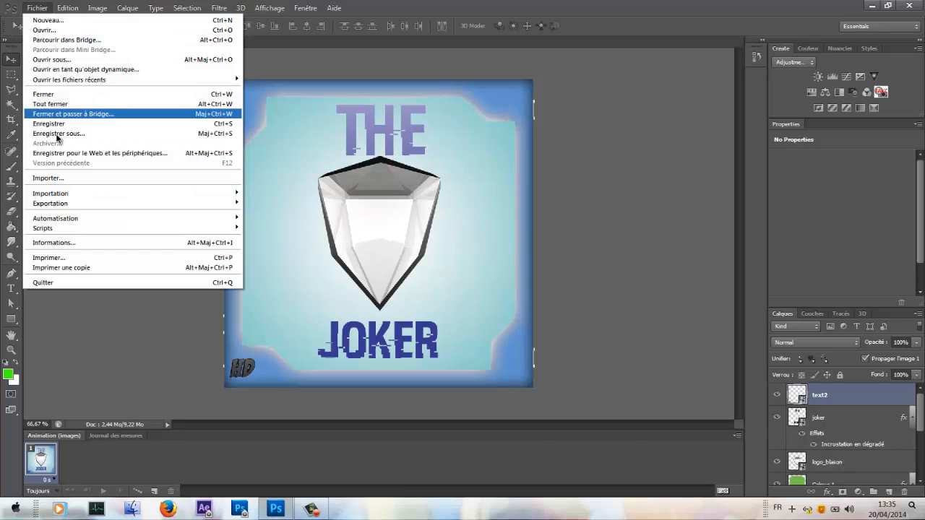
click(70, 176)
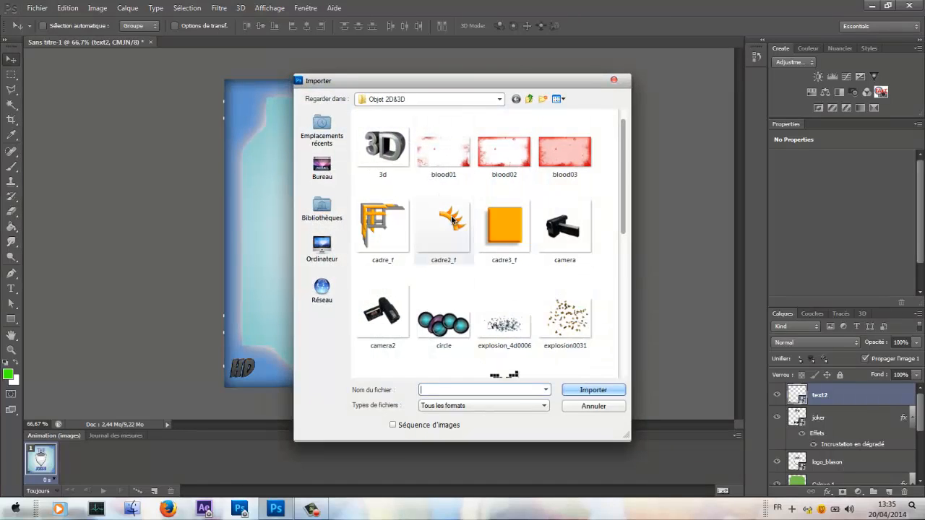
click(451, 222)
click(496, 215)
scroll(496, 217, down, 10)
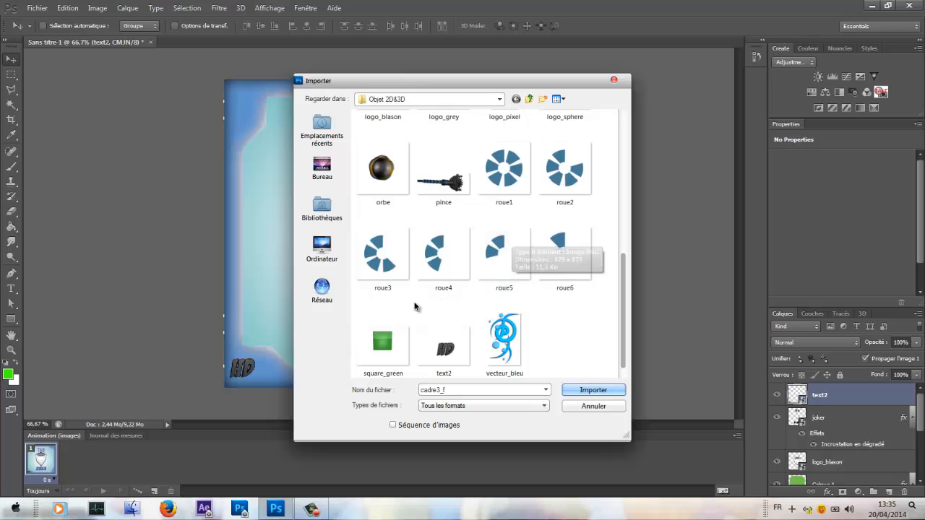
scroll(404, 296, up, 5)
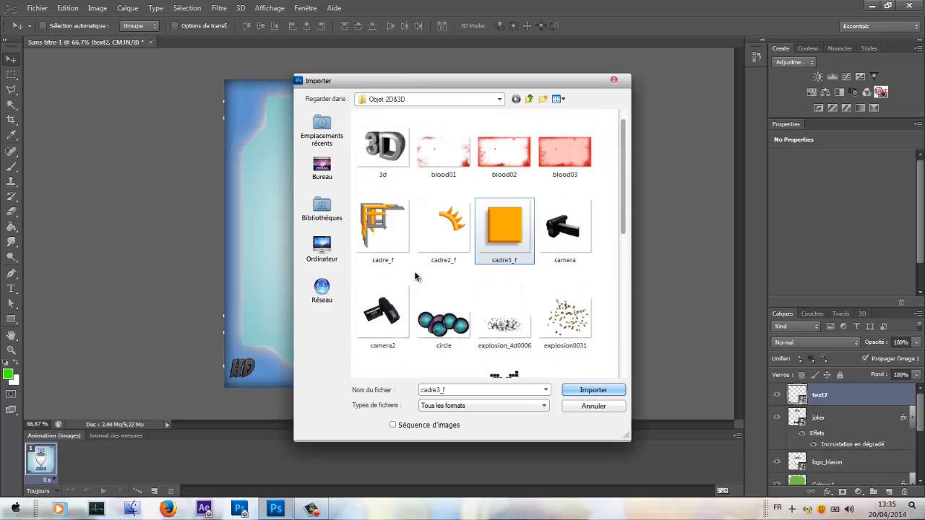
click(529, 99)
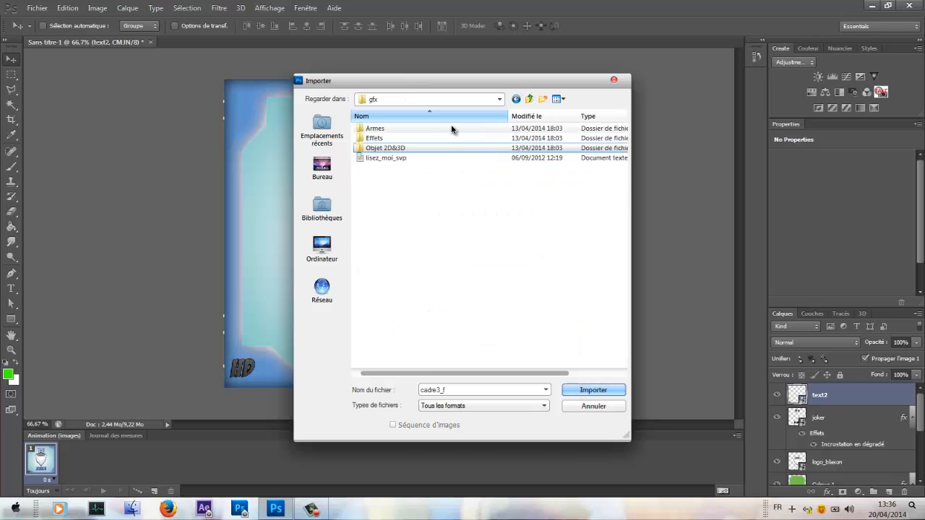
double_click(390, 129)
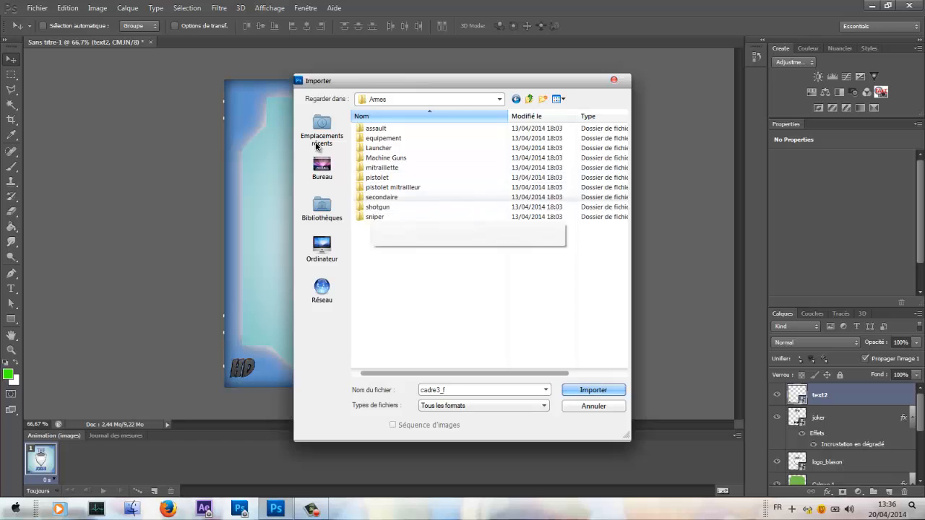
click(400, 208)
double_click(401, 206)
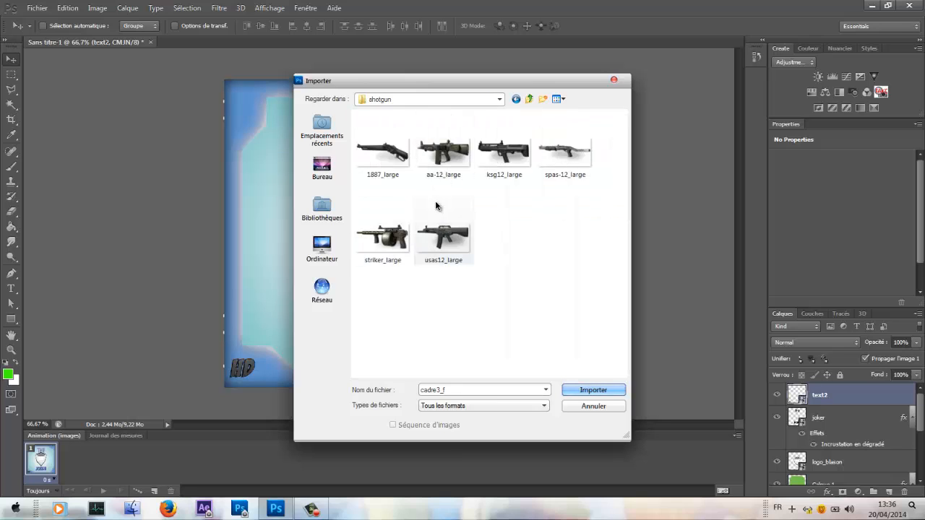
double_click(570, 155)
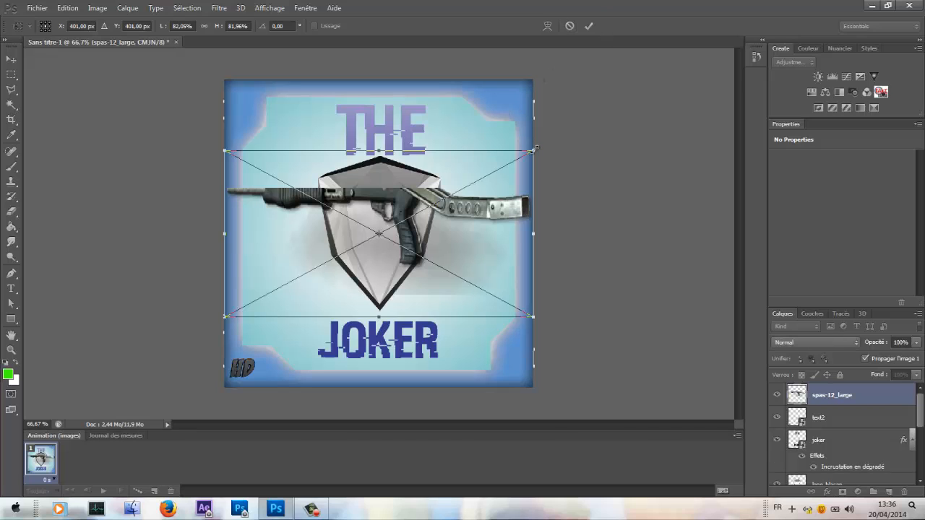
- Scale the shotgun image down to about 37.4 % and move it beside the shield's lower tip, above the word JOKER
drag(521, 154, 359, 226)
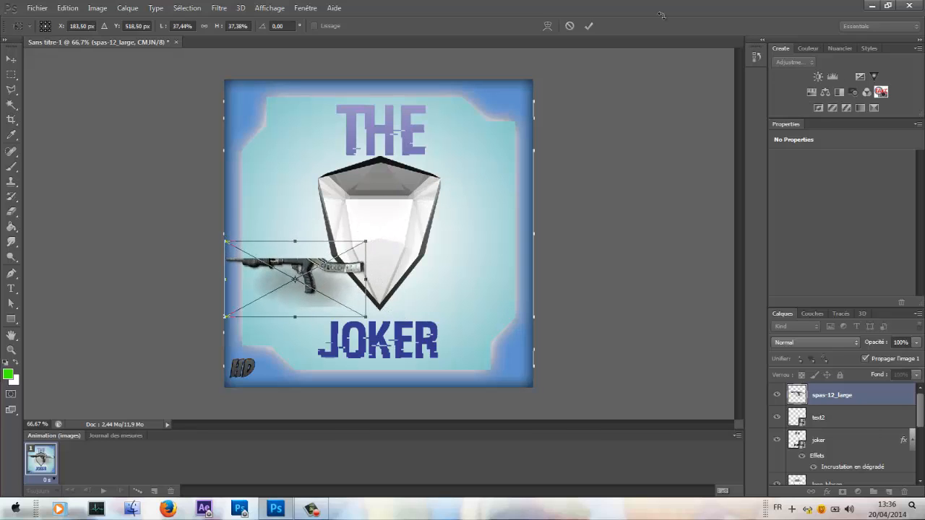
click(589, 26)
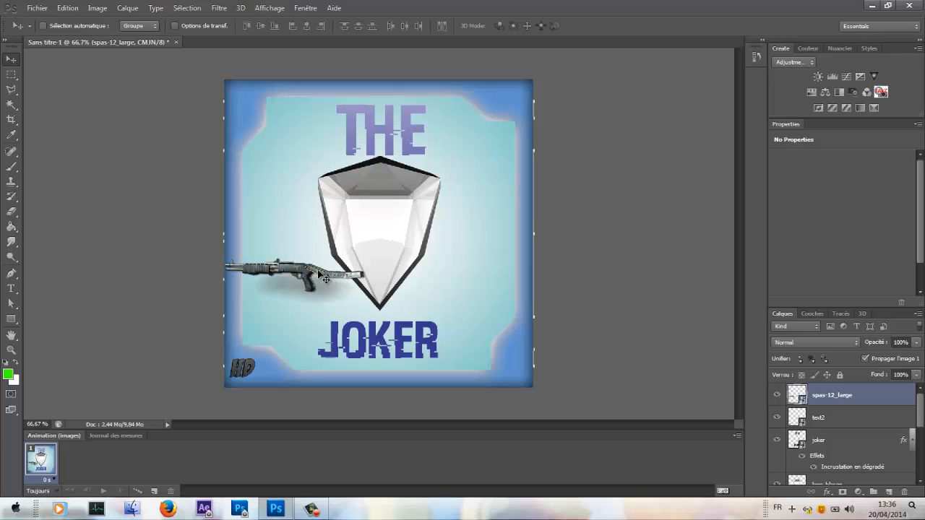
drag(316, 274, 473, 313)
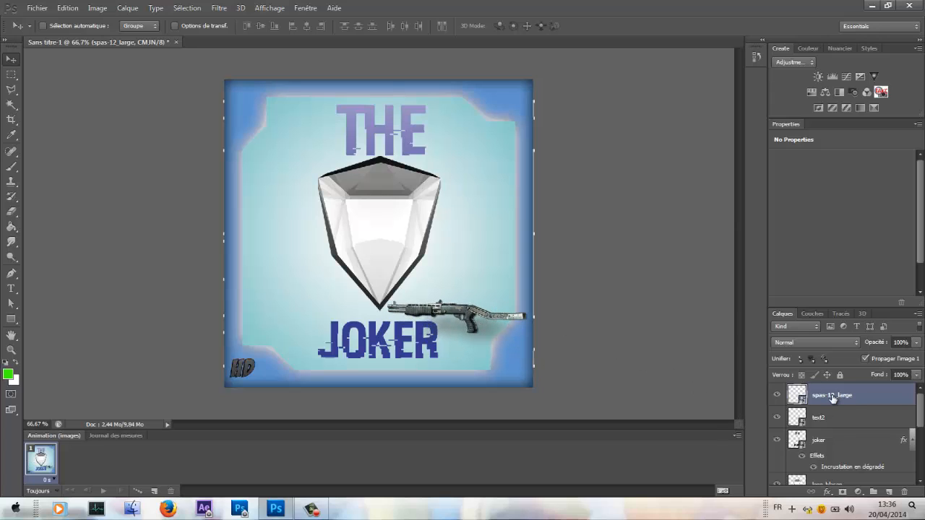
- Select the blue angled-corner frame area of the Calque 1 copie 3 layer with the Magic Wand
scroll(860, 461, down, 2)
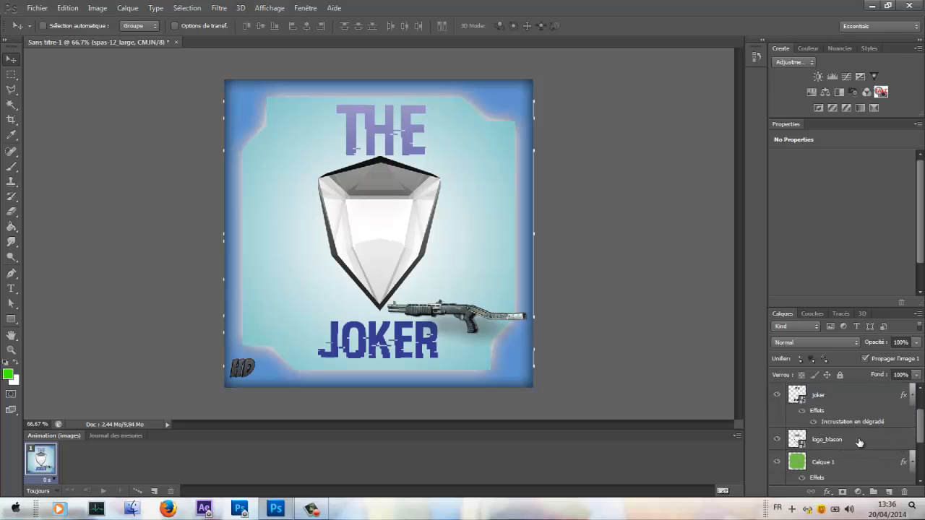
scroll(859, 442, up, 1)
scroll(856, 438, up, 1)
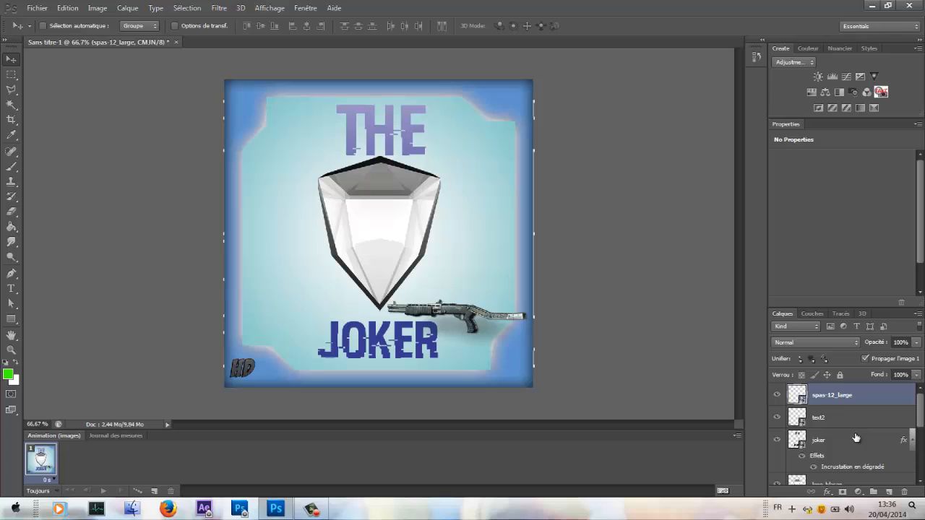
scroll(855, 437, down, 3)
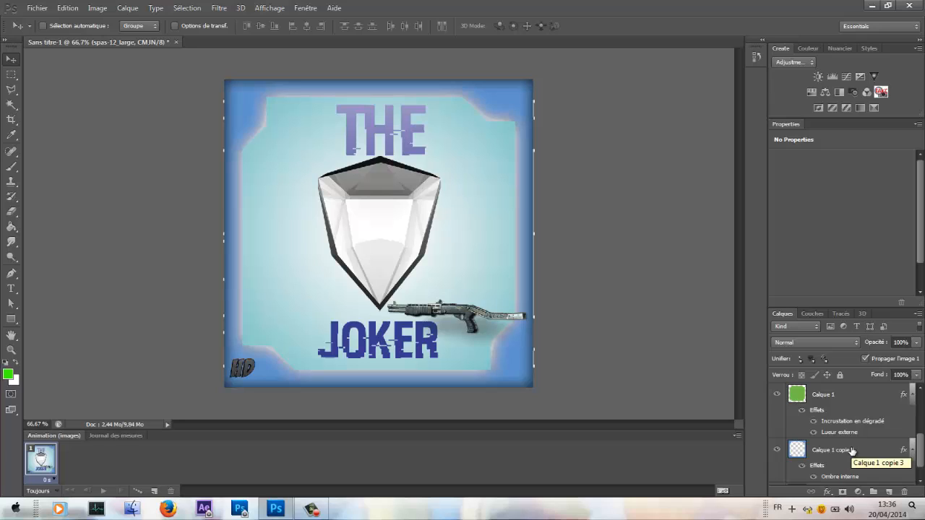
click(852, 451)
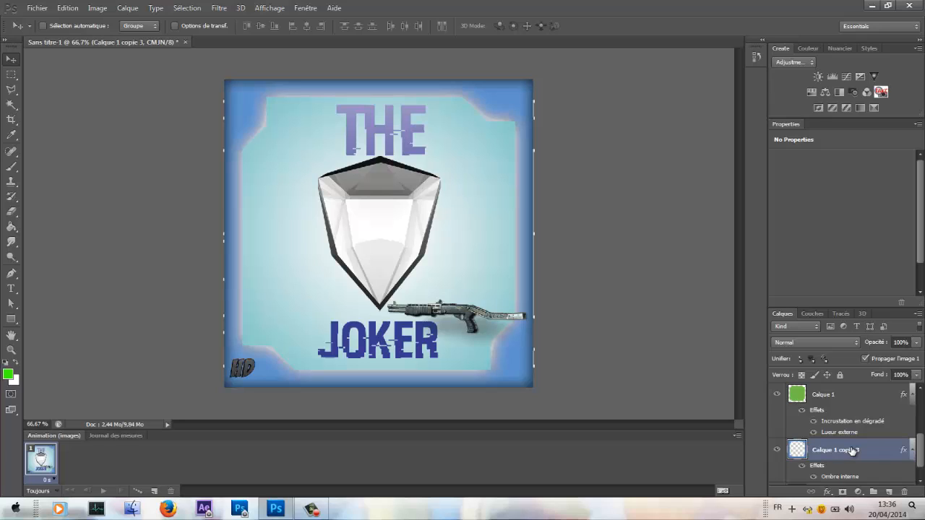
click(12, 104)
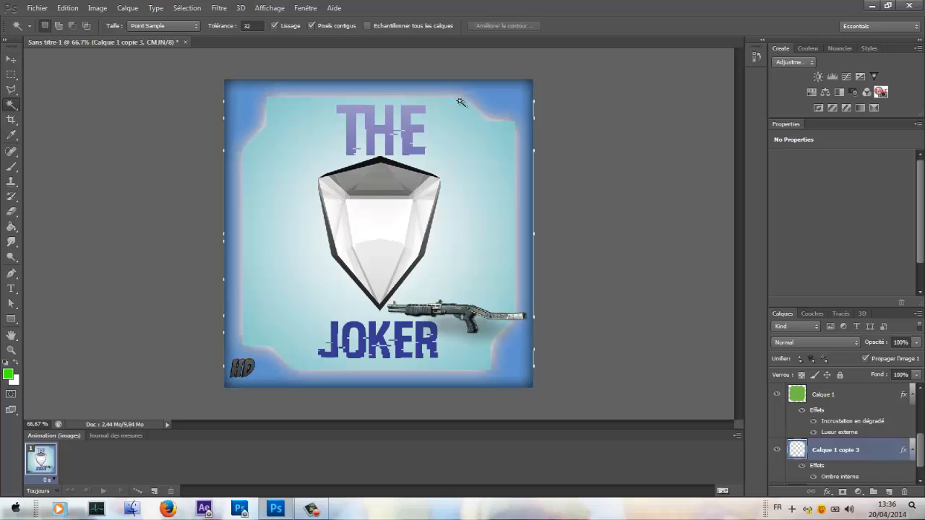
click(491, 116)
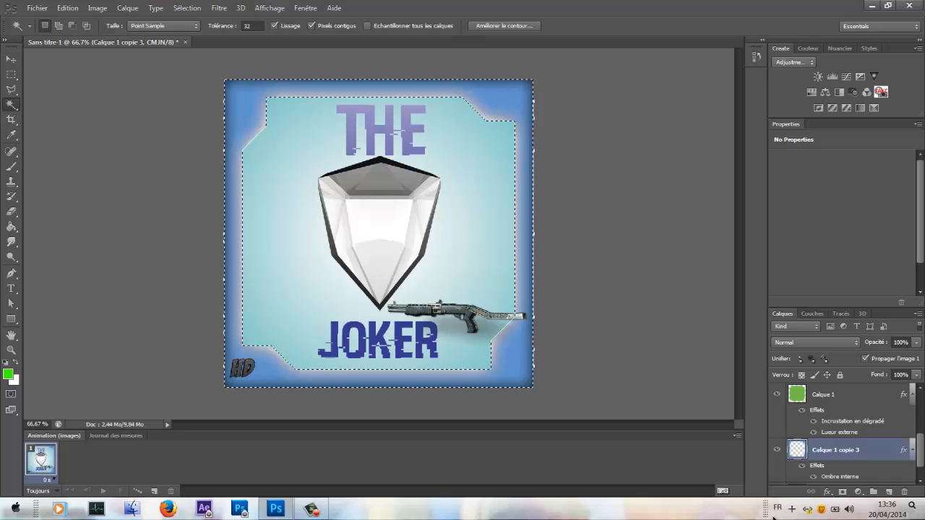
- Rasterize the spas-12_large layer and erase the end of the shotgun's stock that overlaps the blue frame
scroll(838, 448, down, 5)
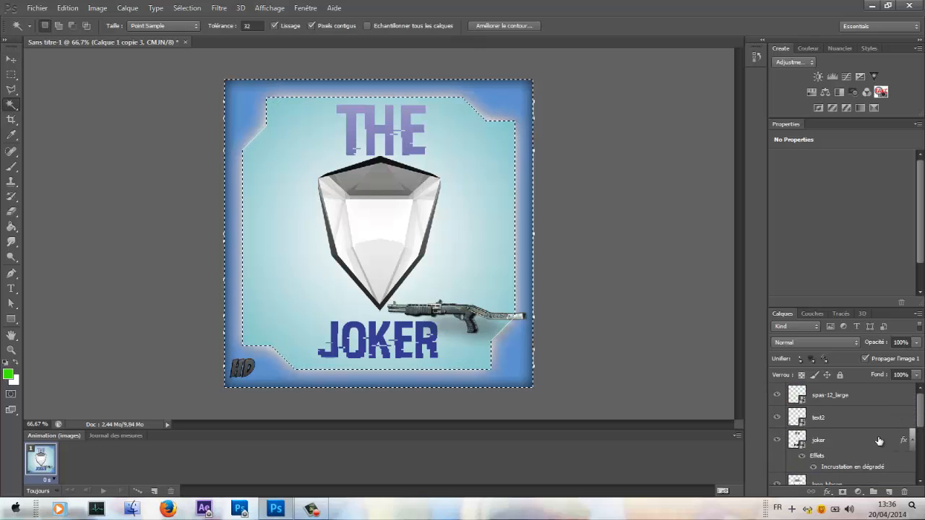
click(822, 396)
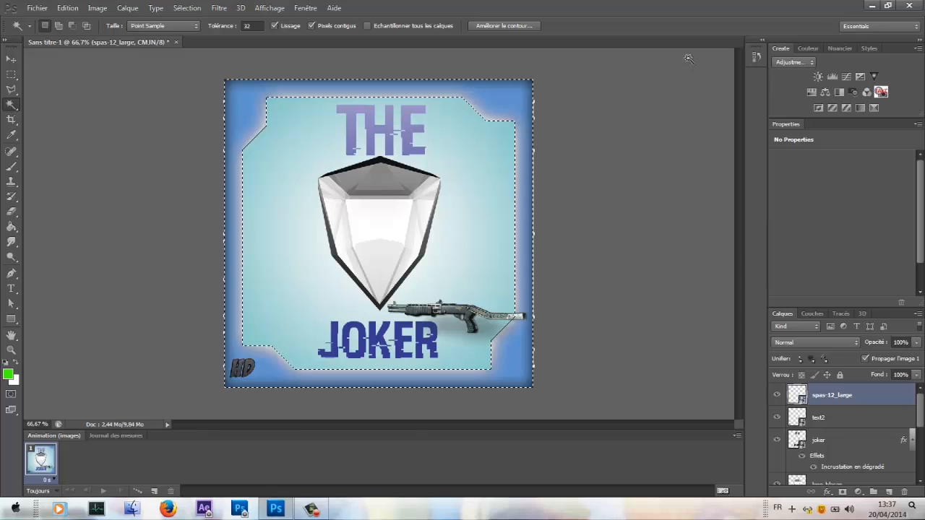
click(11, 211)
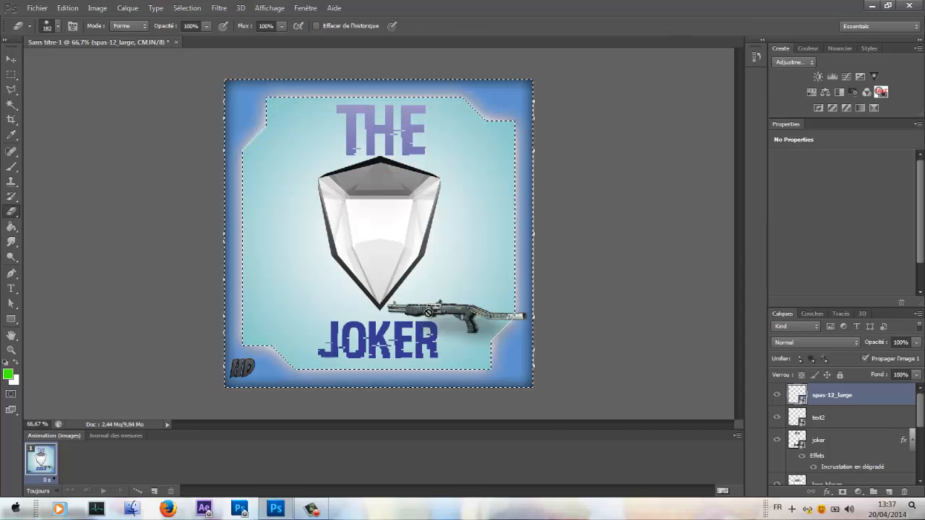
click(428, 311)
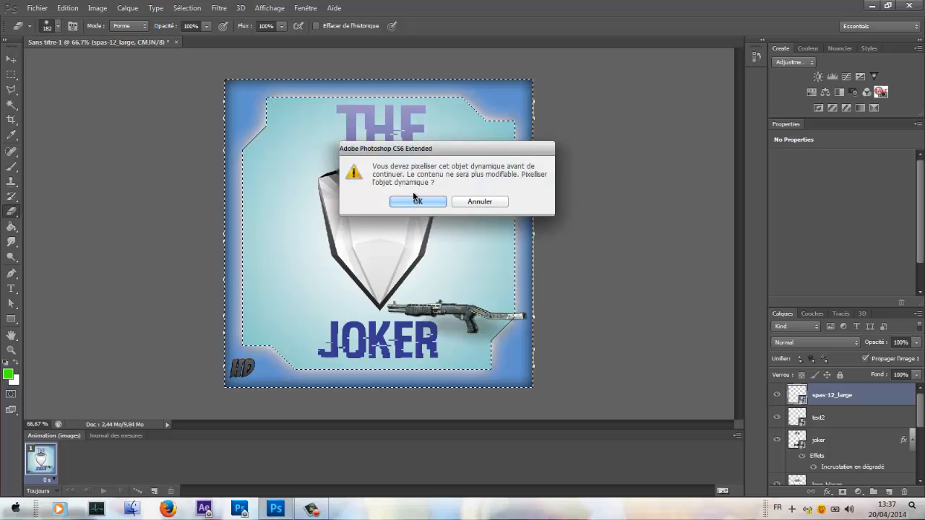
click(417, 202)
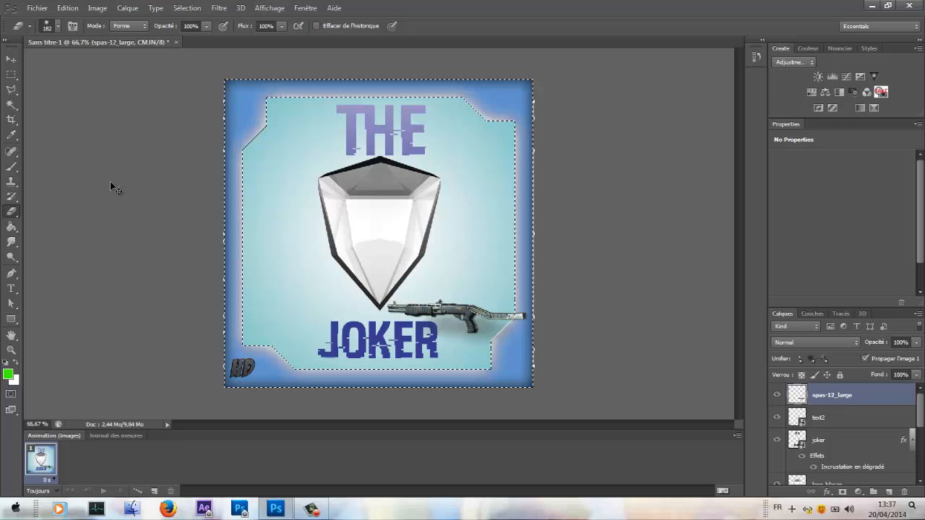
key(ctrl+d)
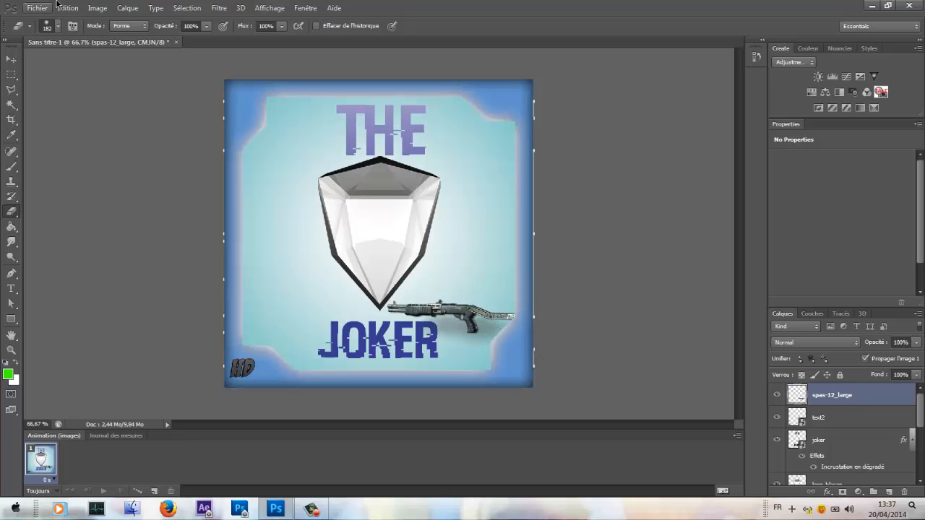
- Place the magnum_large revolver image from the pistolet subfolder onto the canvas
click(9, 57)
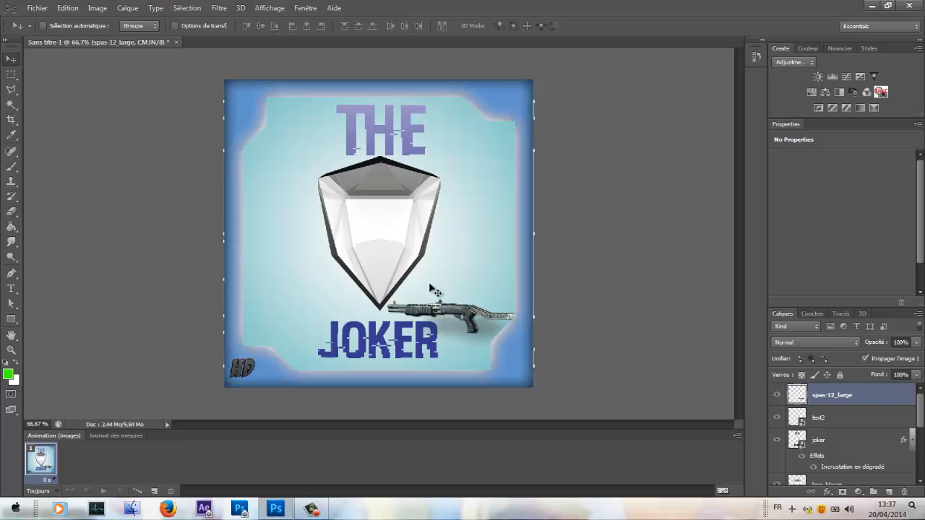
click(37, 8)
click(156, 183)
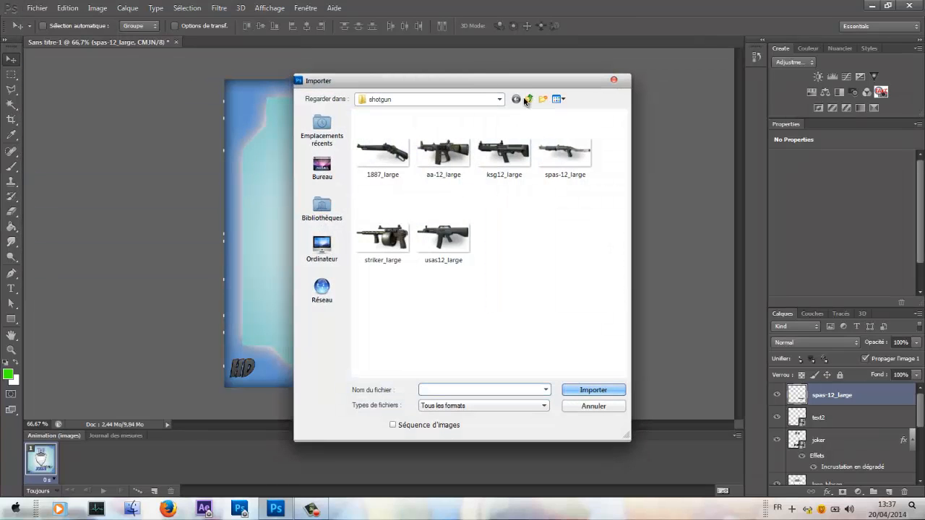
click(531, 102)
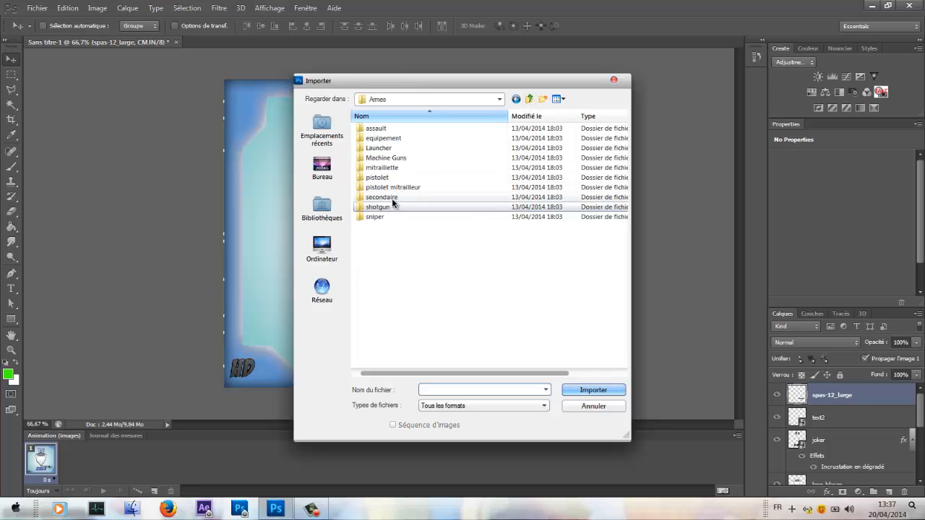
double_click(471, 139)
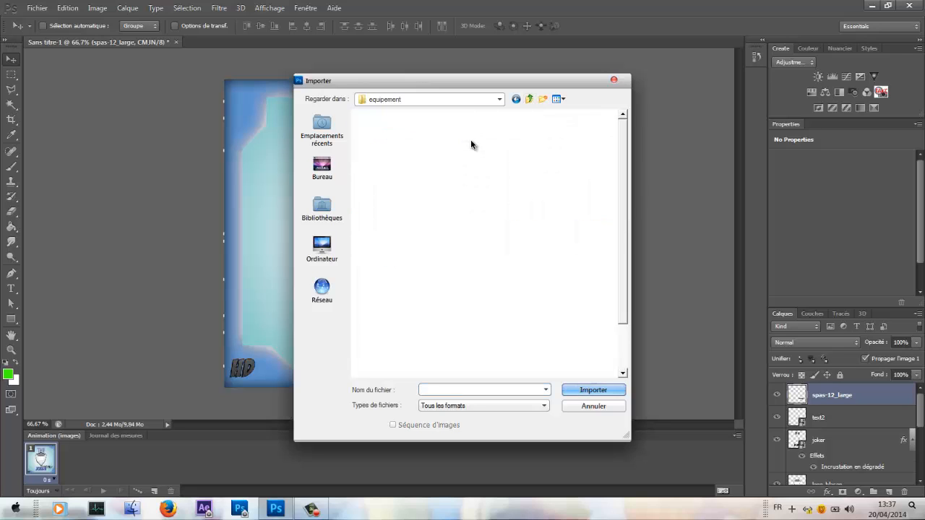
click(529, 99)
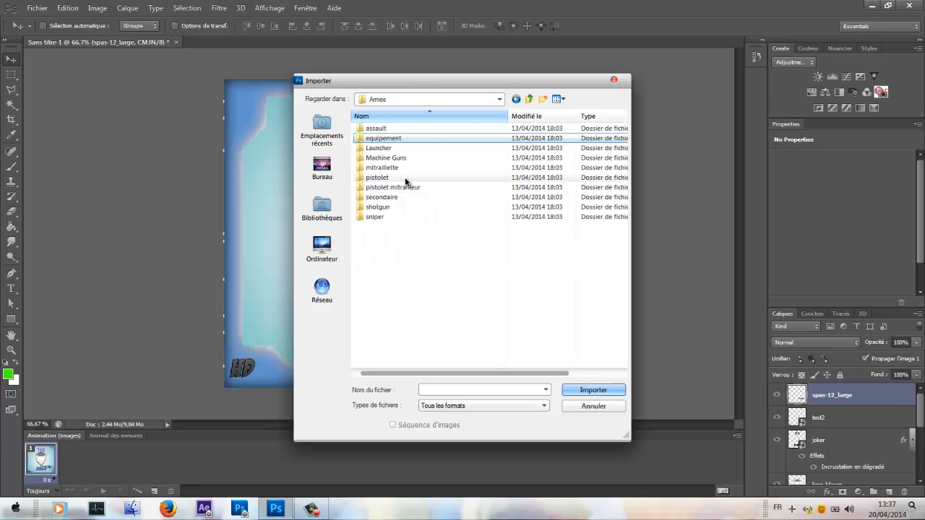
double_click(404, 178)
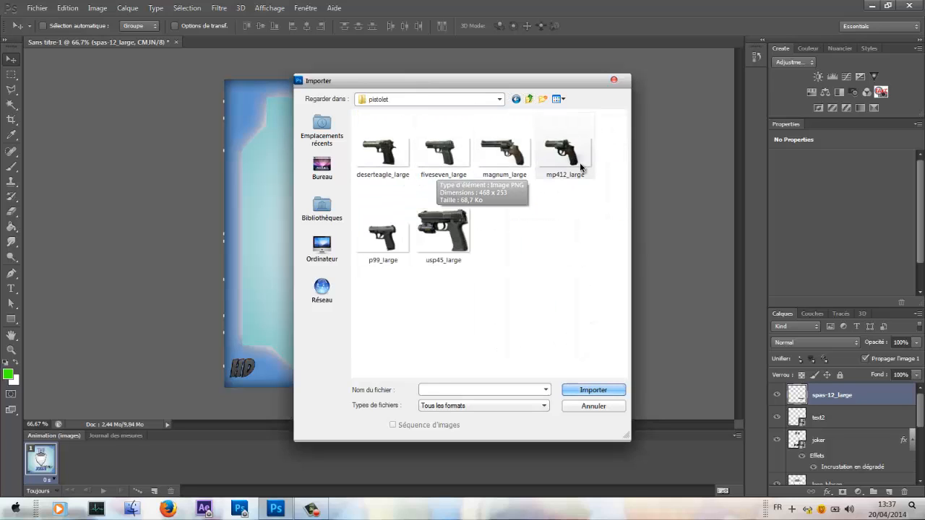
click(505, 149)
double_click(504, 149)
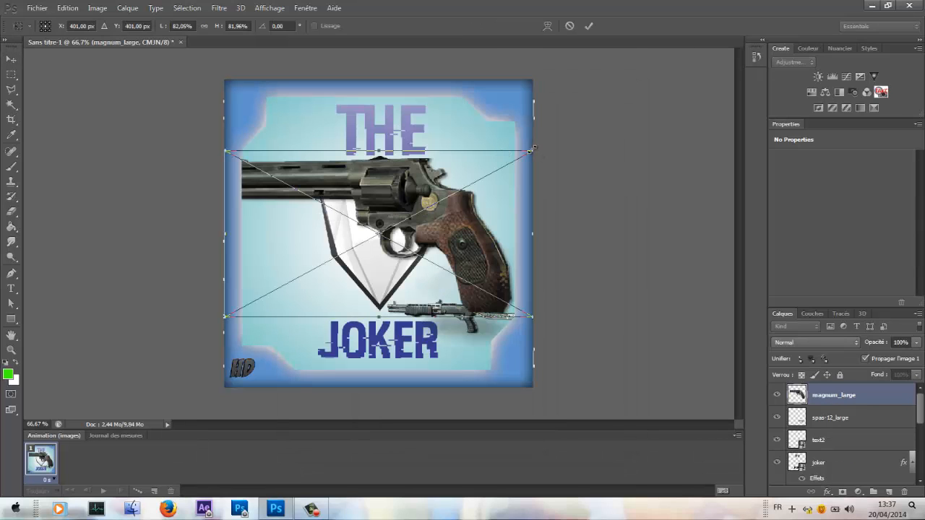
- Scale the revolver image down to about 27.7 % and move it under the shield, beside the shotgun's muzzle
drag(531, 150, 328, 261)
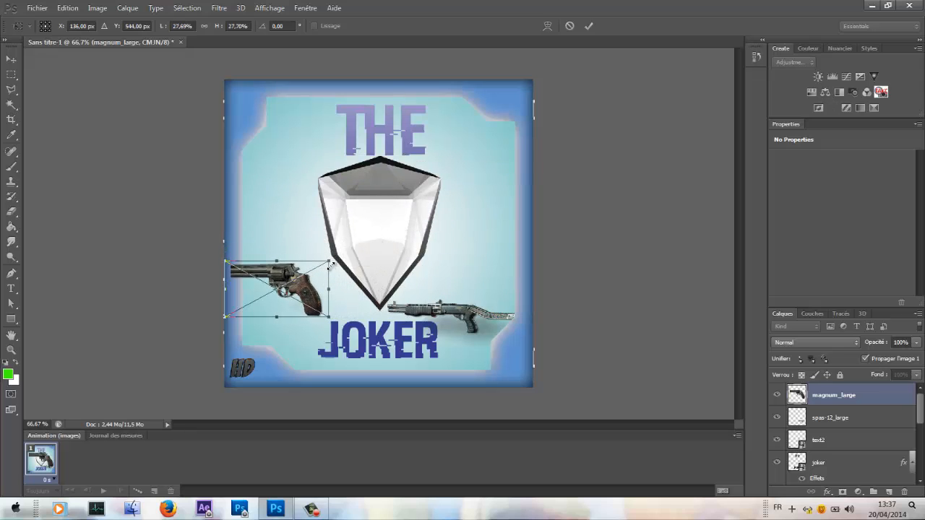
click(590, 29)
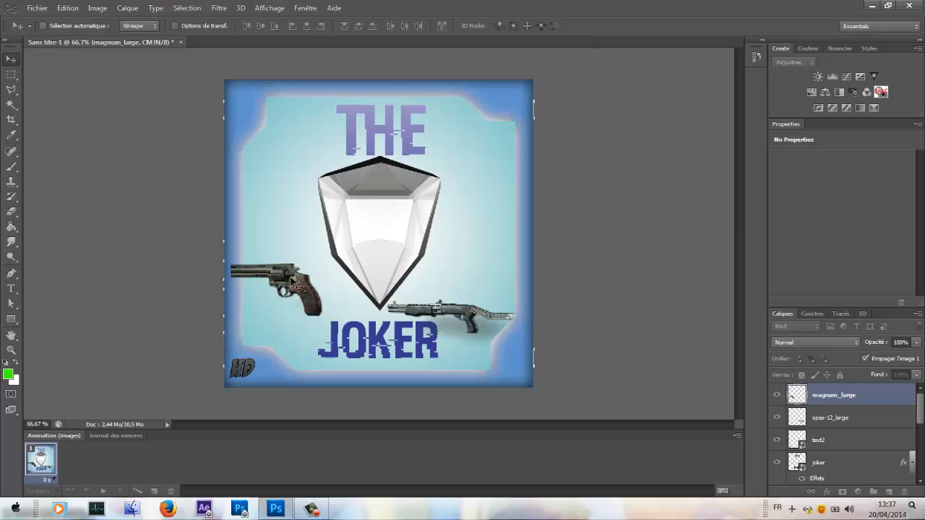
drag(307, 281, 362, 325)
- Flip the revolver horizontally and move it to the left of the word THE, with its barrel facing the title
click(68, 8)
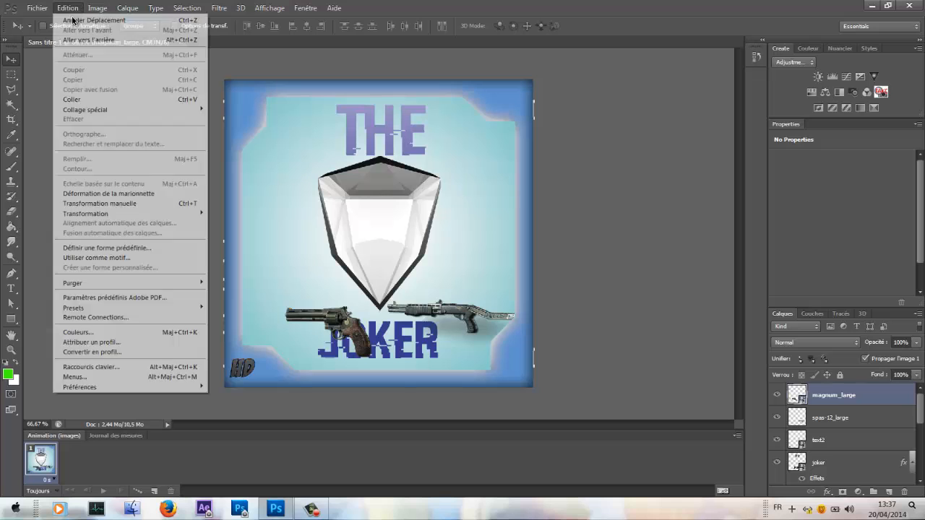
mouse_move(171, 217)
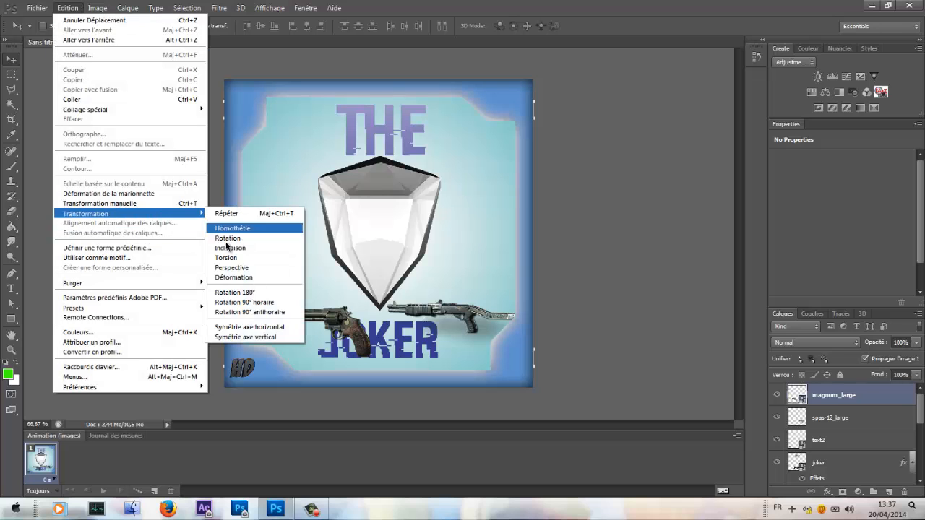
click(287, 329)
key(ctrl+z)
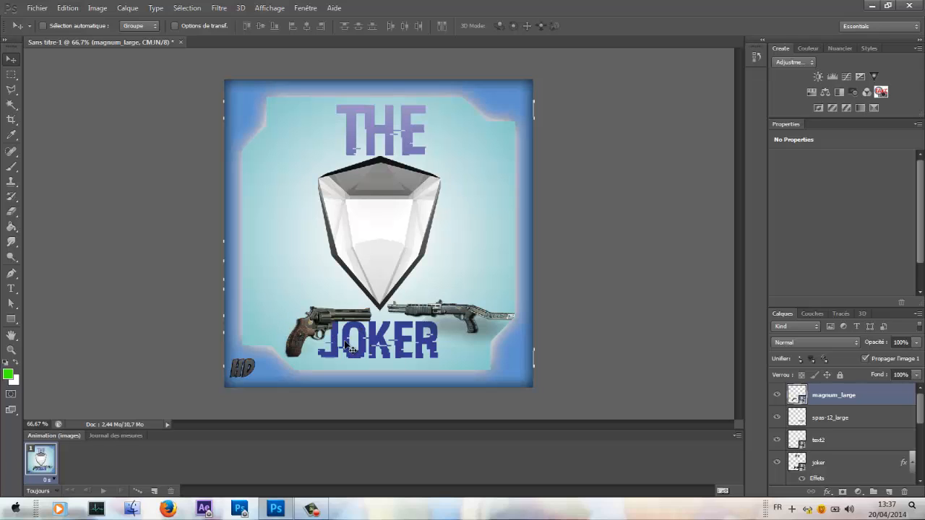
drag(313, 323, 278, 135)
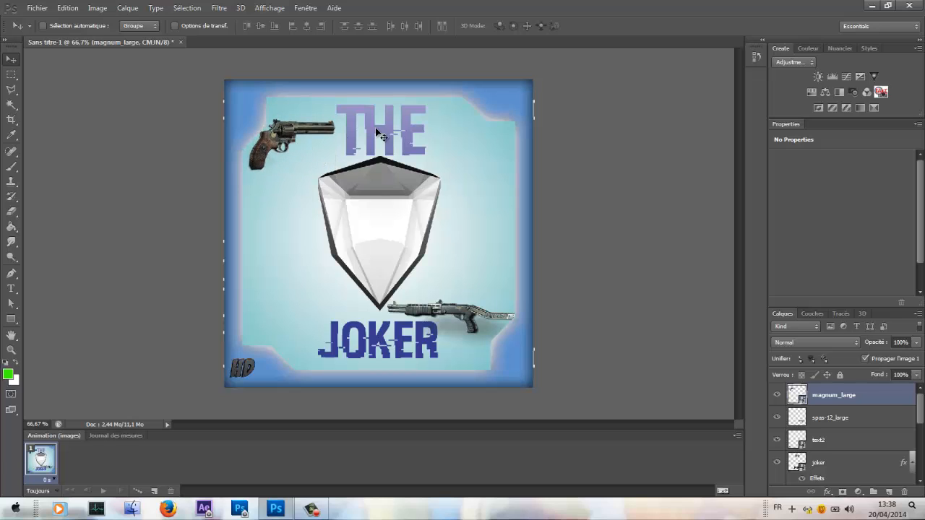
- Delete the spas-12_large shotgun layer and duplicate the magnum_large revolver layer
click(836, 425)
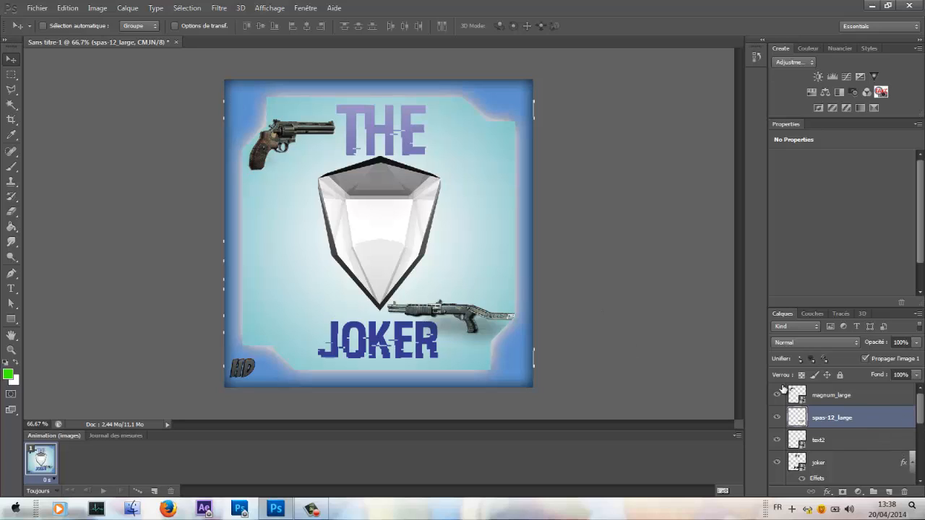
key(Delete)
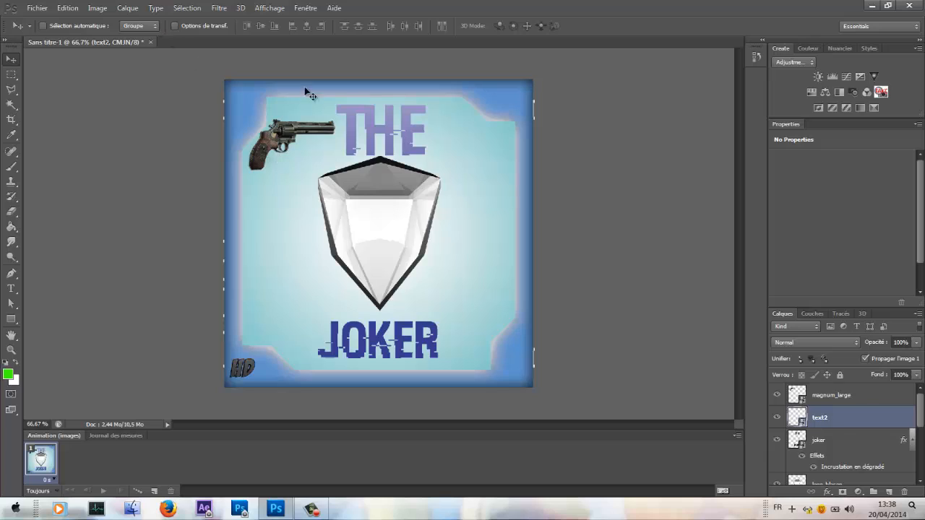
click(835, 403)
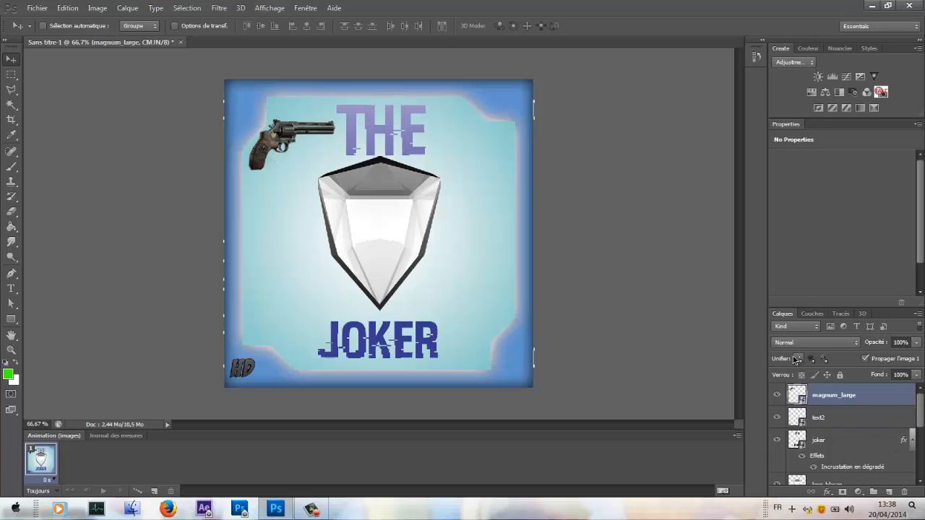
key(ctrl+j)
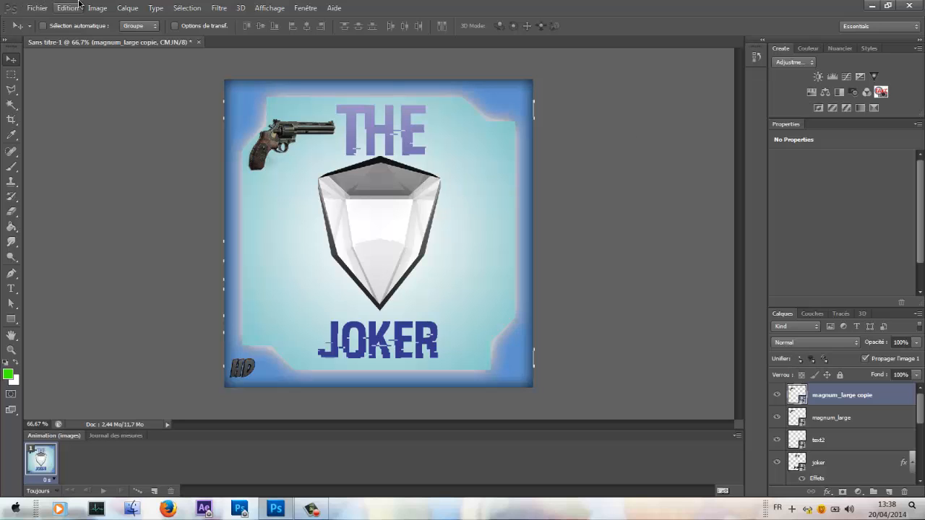
- Flip the revolver copy horizontally and move it to the right of the word THE, level with the original
click(78, 6)
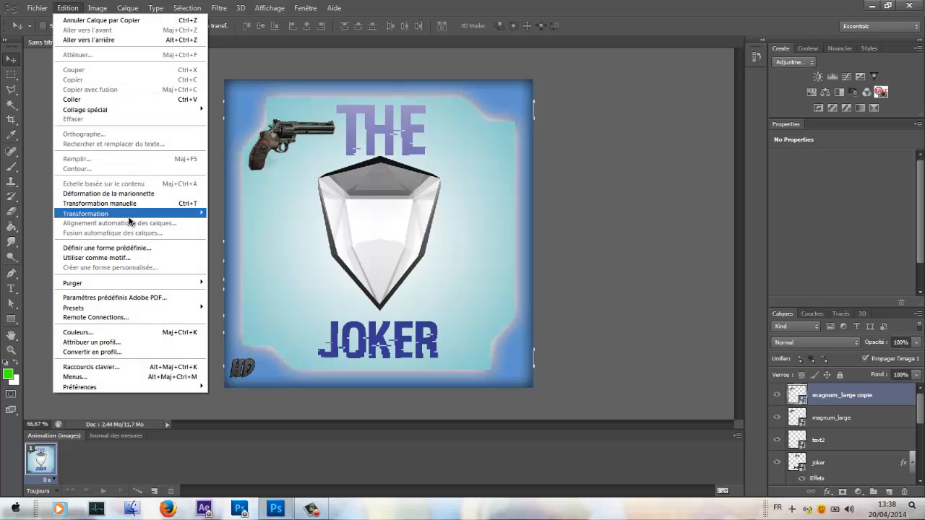
mouse_move(185, 214)
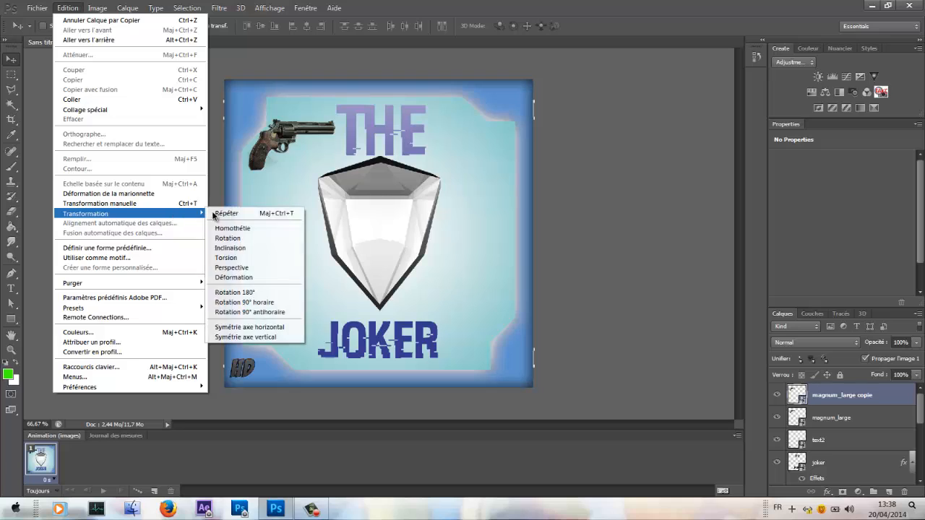
click(261, 328)
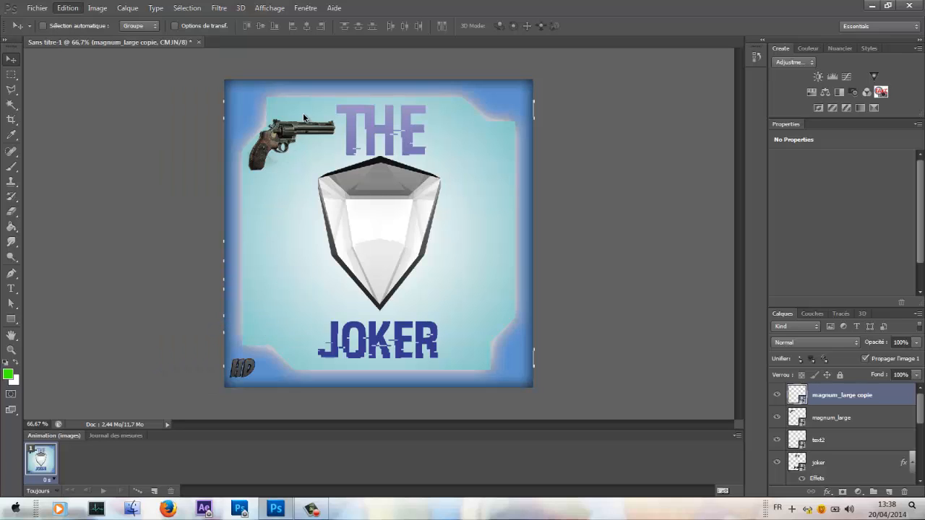
drag(295, 137, 475, 140)
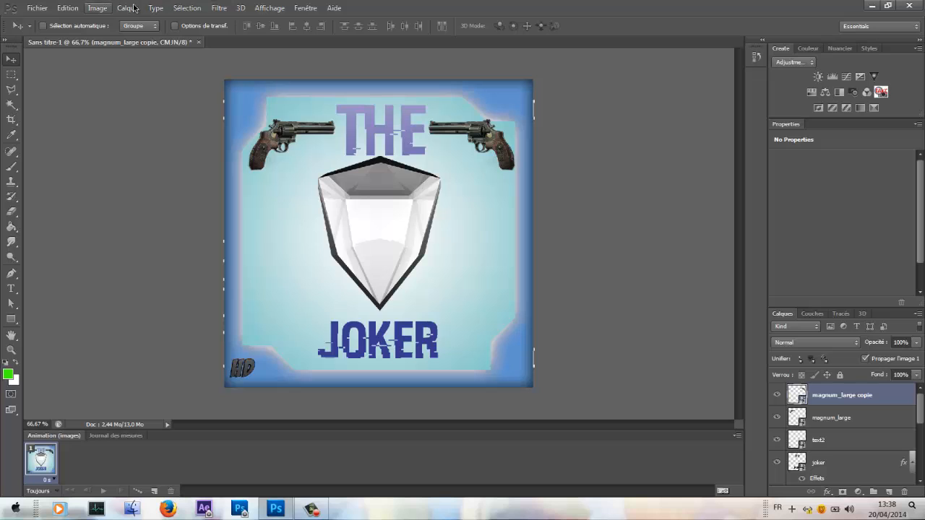
- Show the rulers and add vertical guides near the frame's left and right inner edges, at about 1 cm and 12.5 cm
click(262, 4)
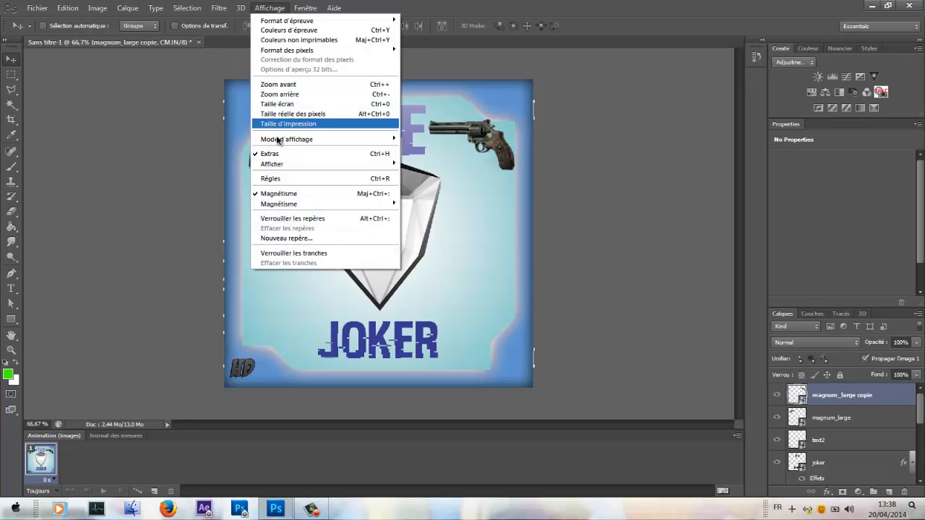
click(276, 179)
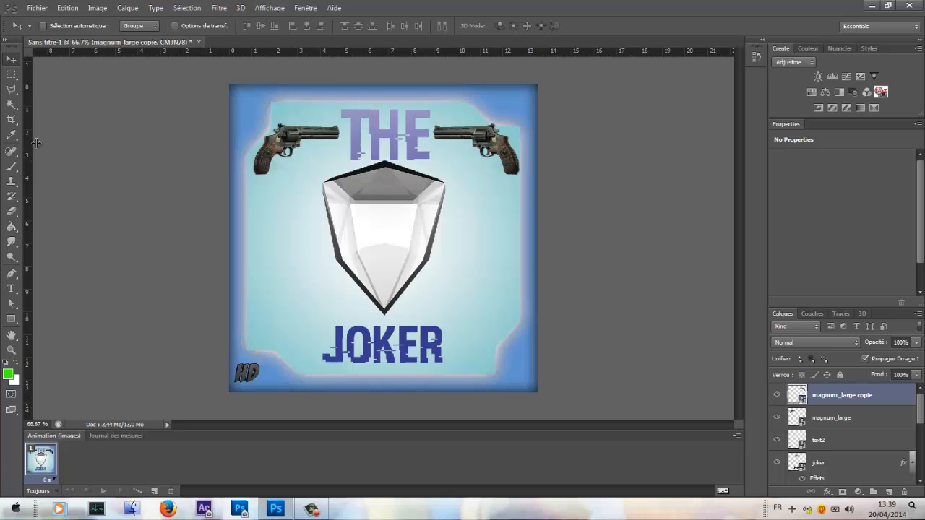
drag(35, 142, 251, 149)
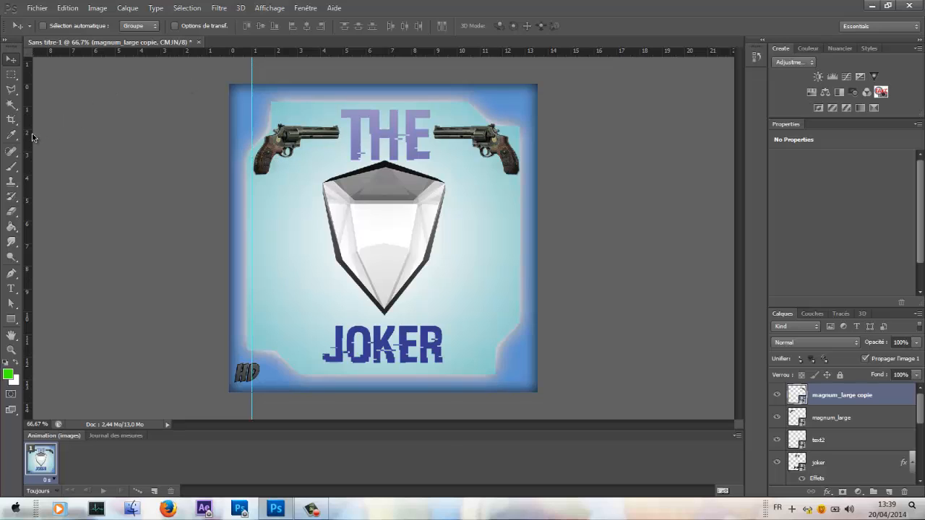
drag(57, 142, 537, 197)
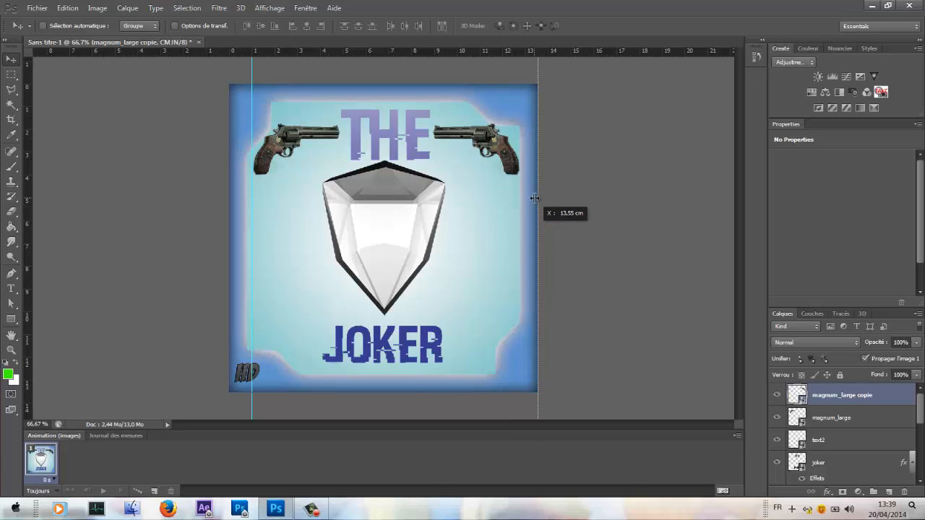
drag(533, 198, 515, 200)
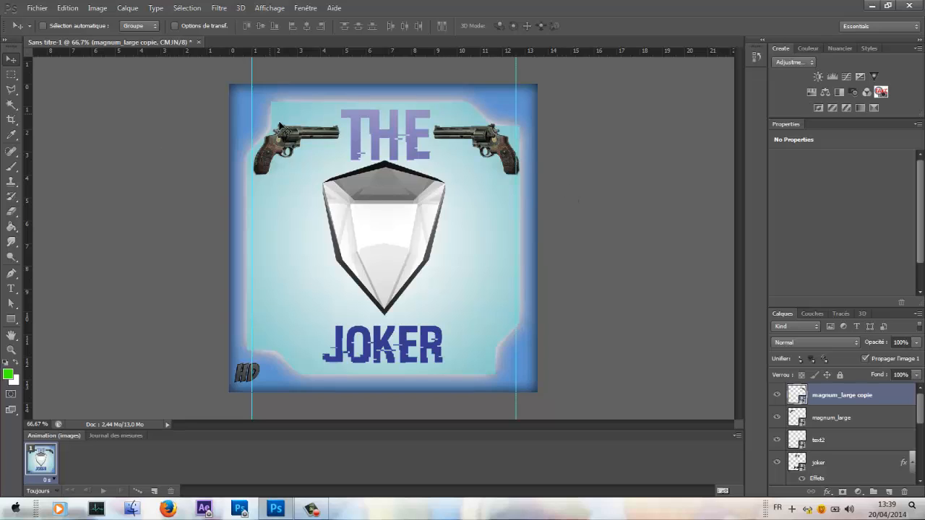
- Adjust the revolvers against the guides, shifting the mirrored copy slightly inward so its grip sits inside the right guide
click(858, 427)
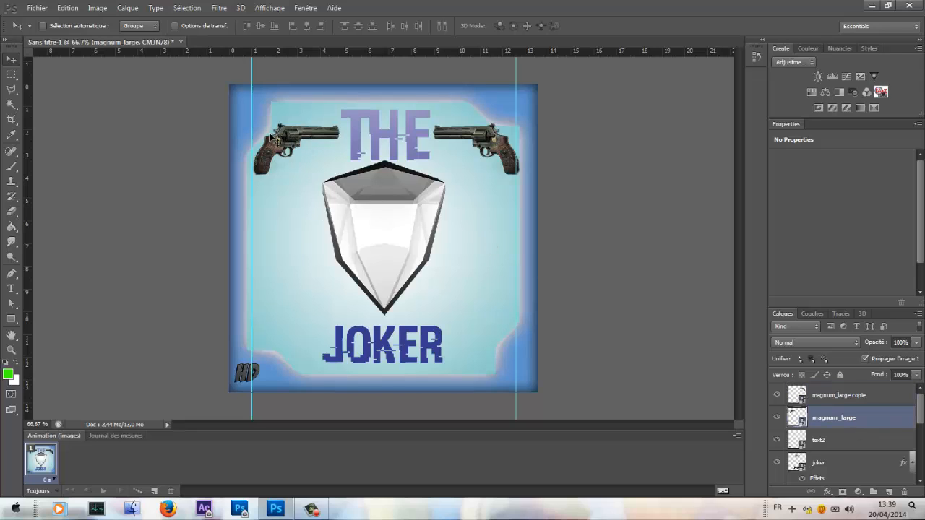
mouse_move(276, 156)
mouse_down()
mouse_move(265, 160)
mouse_move(270, 149)
mouse_up()
ctrl+click(501, 151)
drag(497, 148, 496, 149)
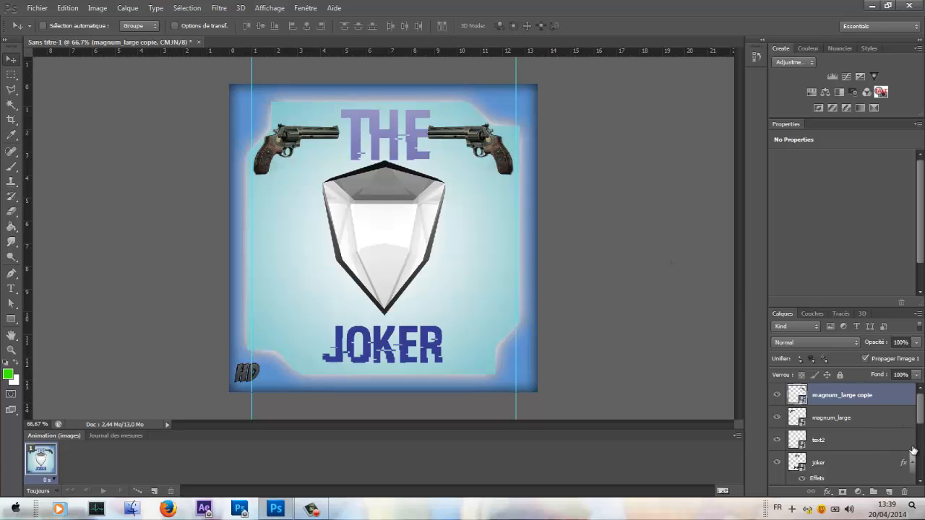
- Move the THE JOKER title slightly to the left so it sits centred between the two revolvers
click(885, 440)
scroll(860, 439, down, 1)
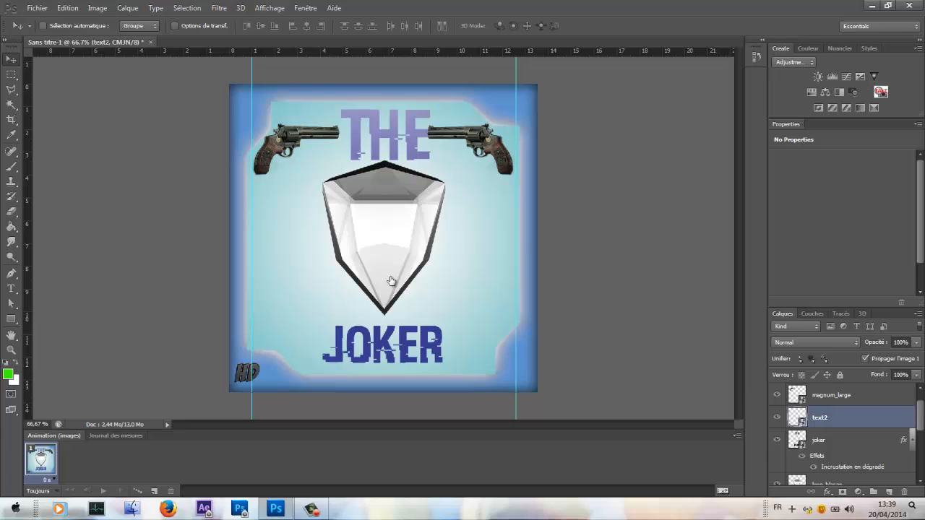
ctrl+click(402, 349)
drag(399, 348, 393, 348)
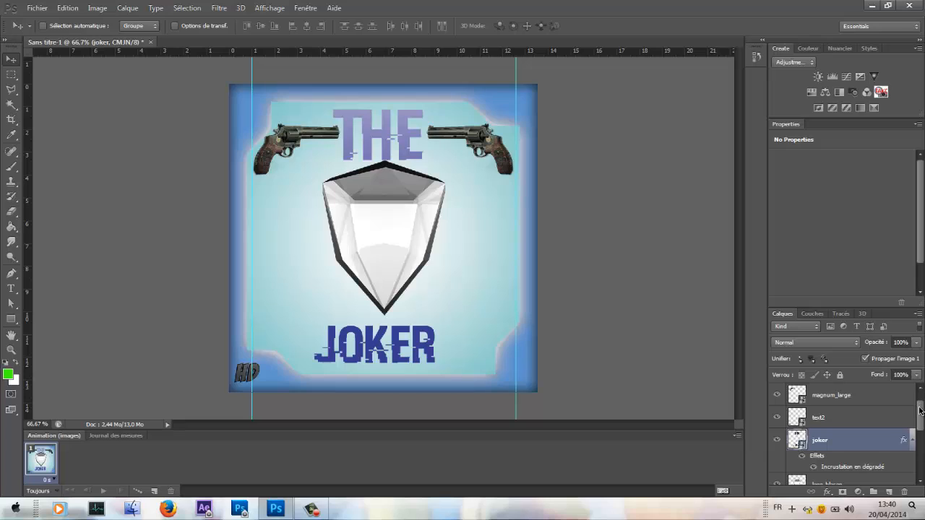
drag(919, 411, 922, 380)
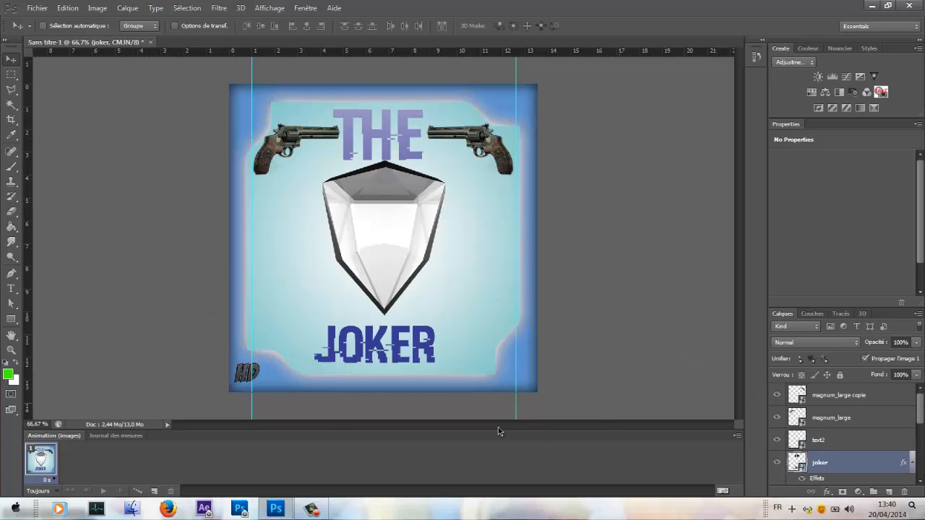
click(322, 513)
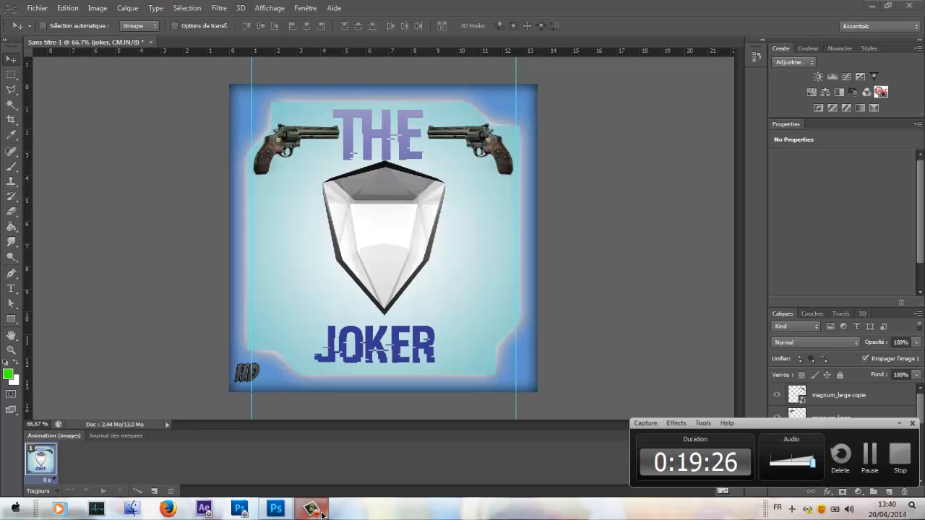
click(321, 513)
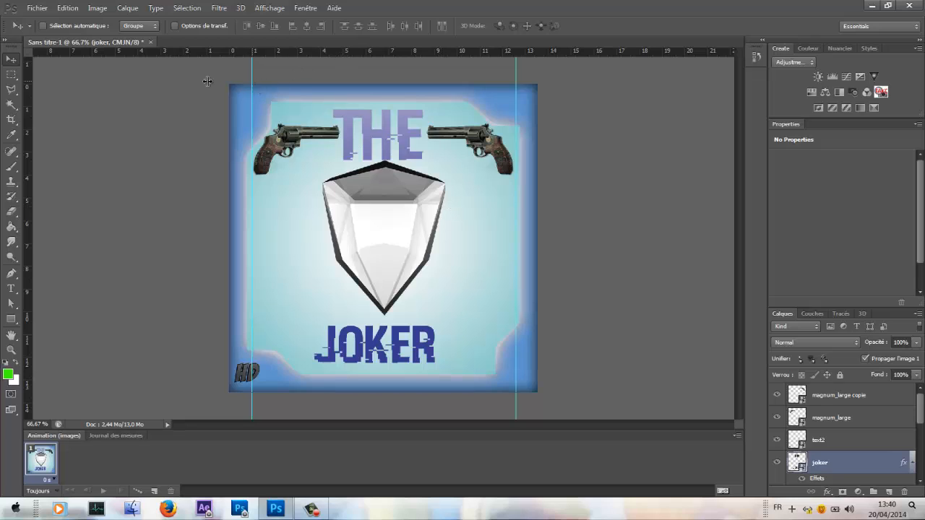
- Remove both vertical guides from the canvas
drag(208, 82, 14, 13)
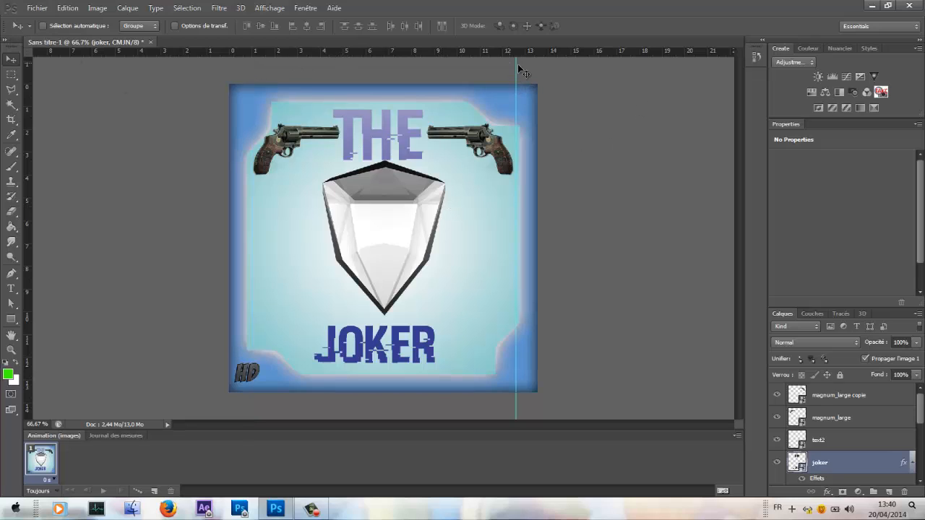
drag(516, 66, 15, 13)
- Start saving the logo under a new name, with JPEG as the format and the Images library as the destination
click(34, 9)
mouse_move(60, 7)
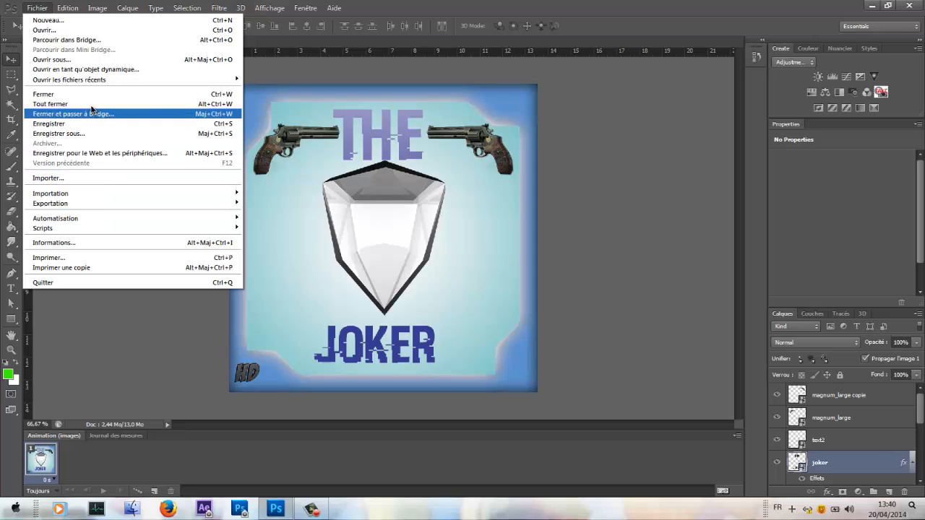
click(111, 134)
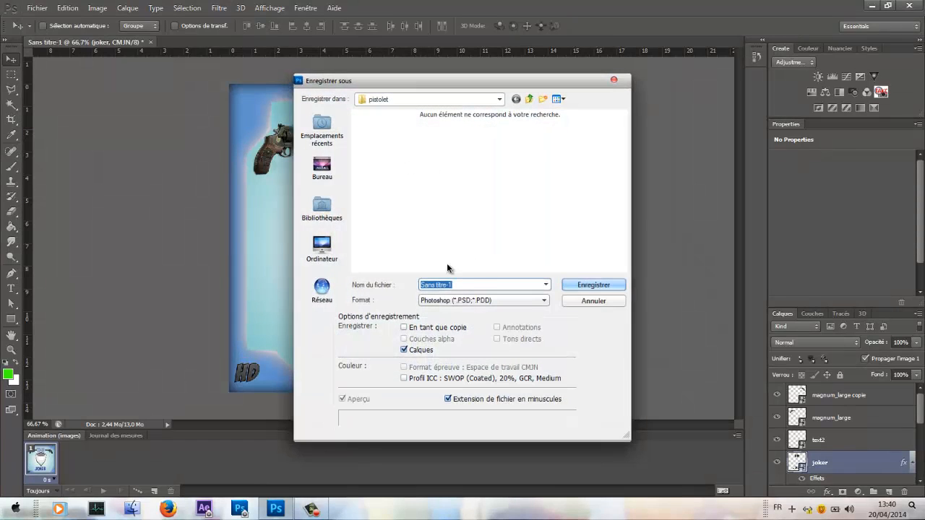
click(491, 300)
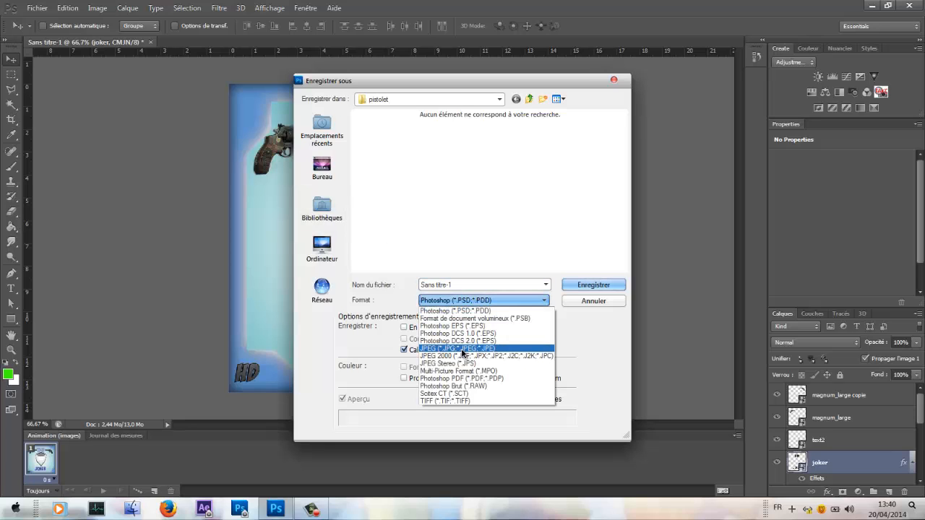
click(463, 349)
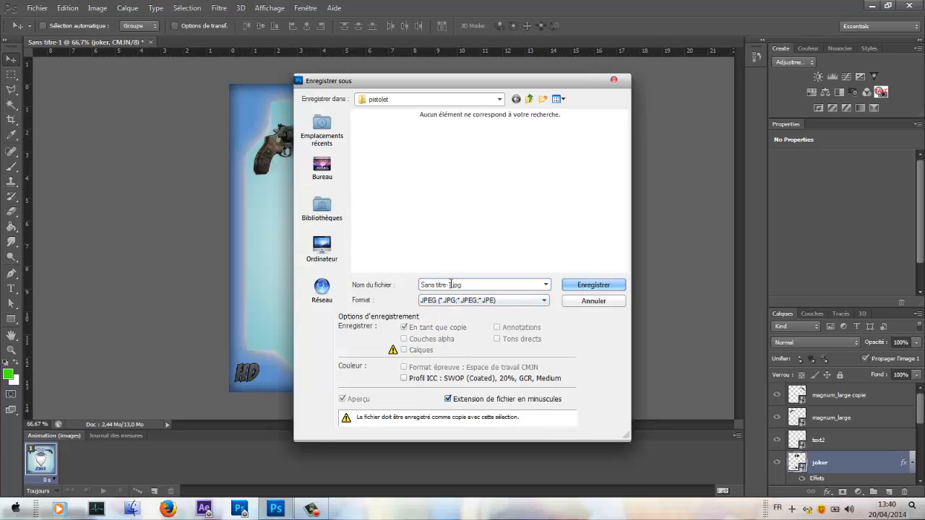
click(322, 209)
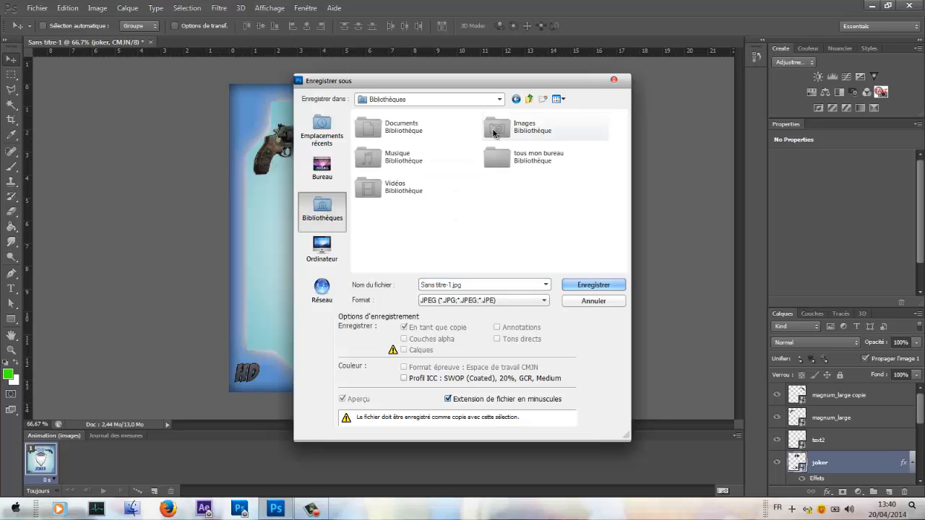
double_click(499, 130)
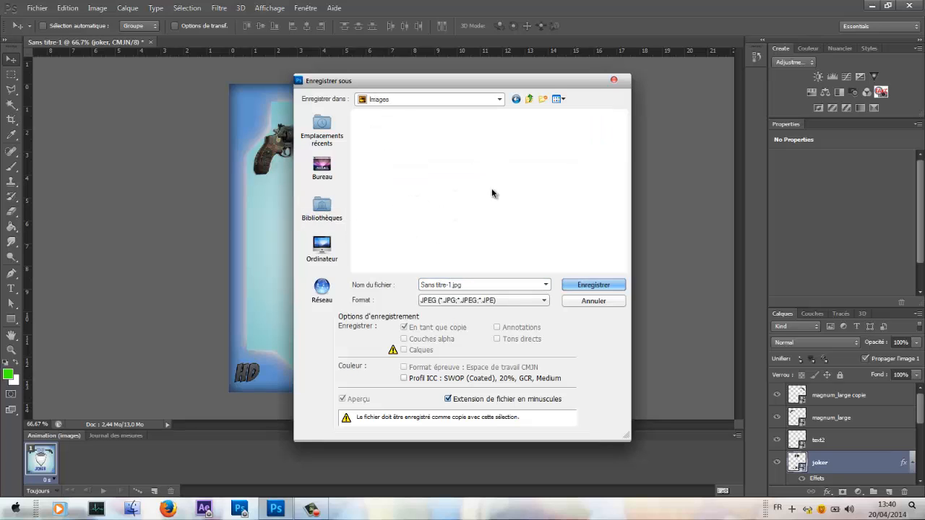
- Name the file icone tuto and save the JPEG at maximum quality 12 in the standard baseline format
double_click(449, 284)
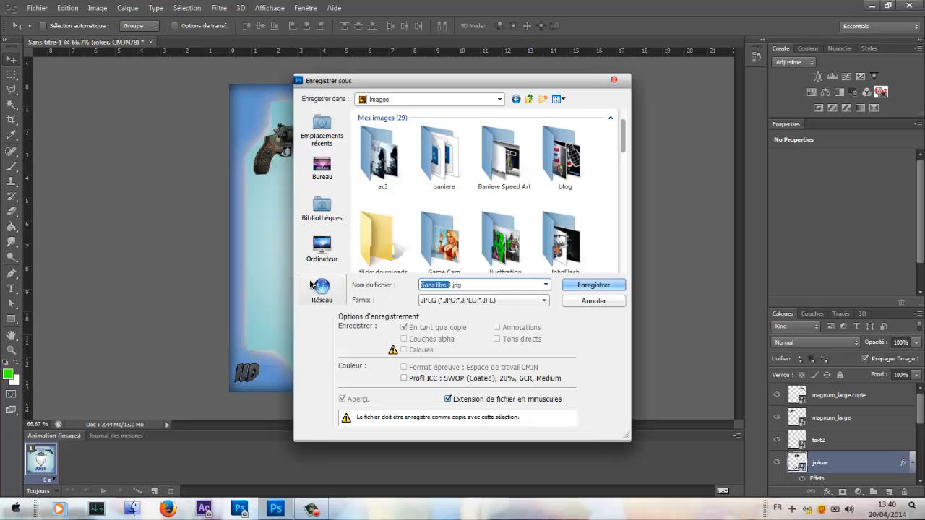
key(BackSpace)
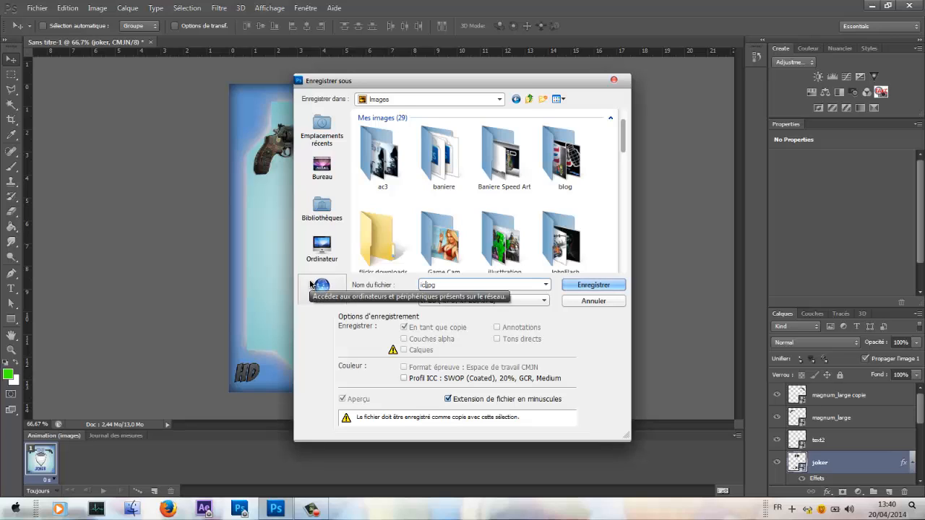
text(icone tuto)
key(Return)
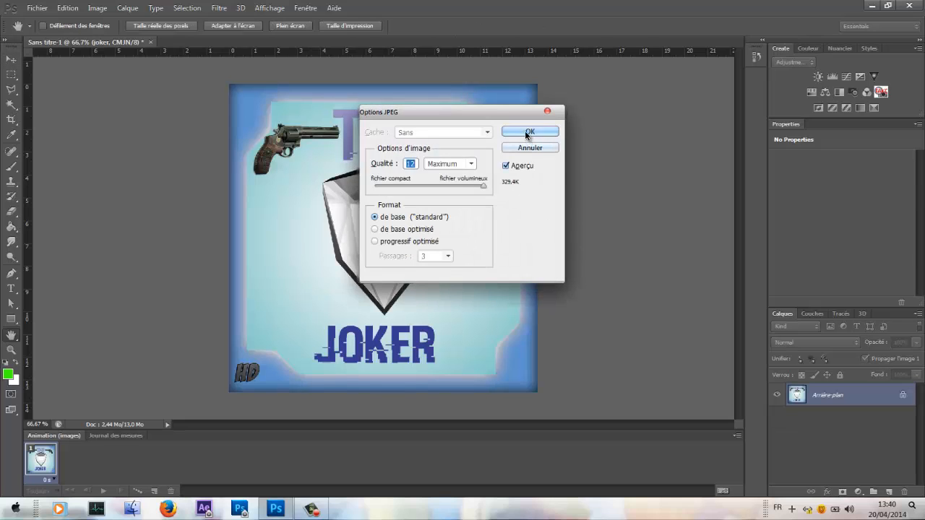
click(529, 132)
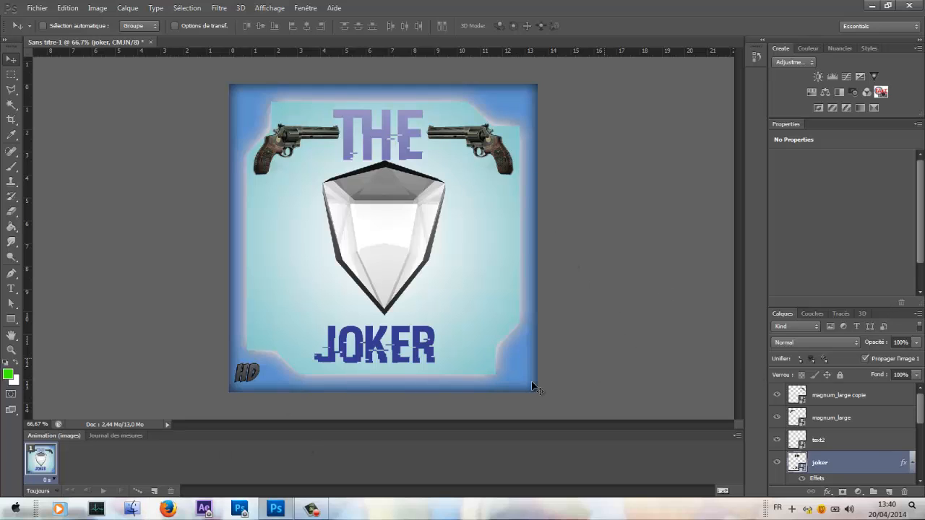
click(311, 508)
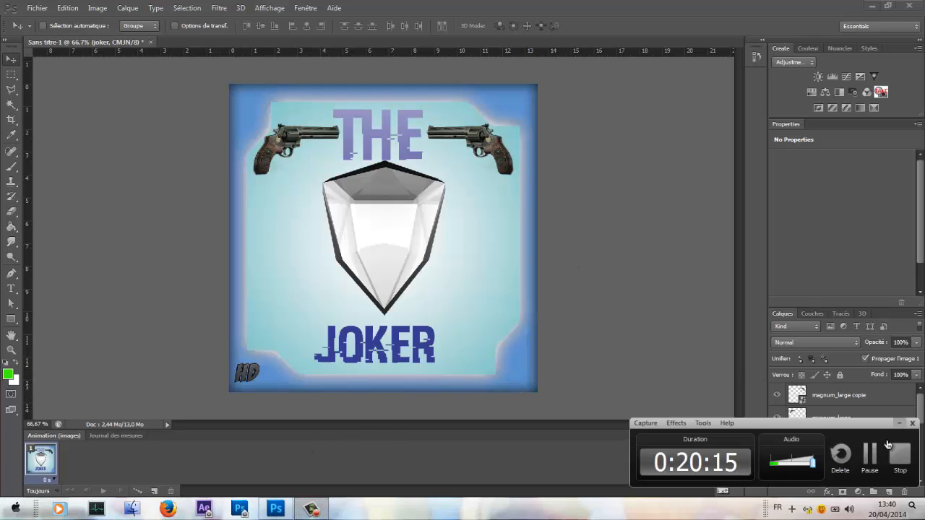
click(869, 455)
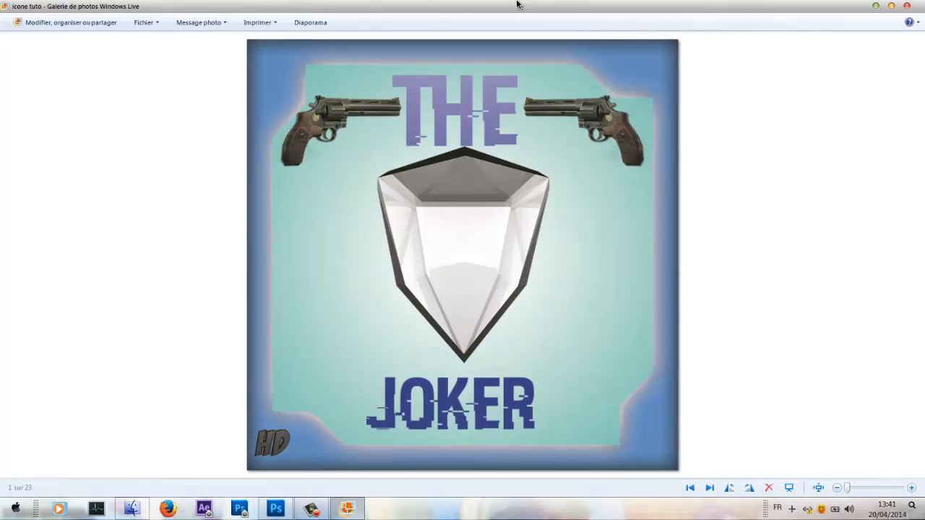